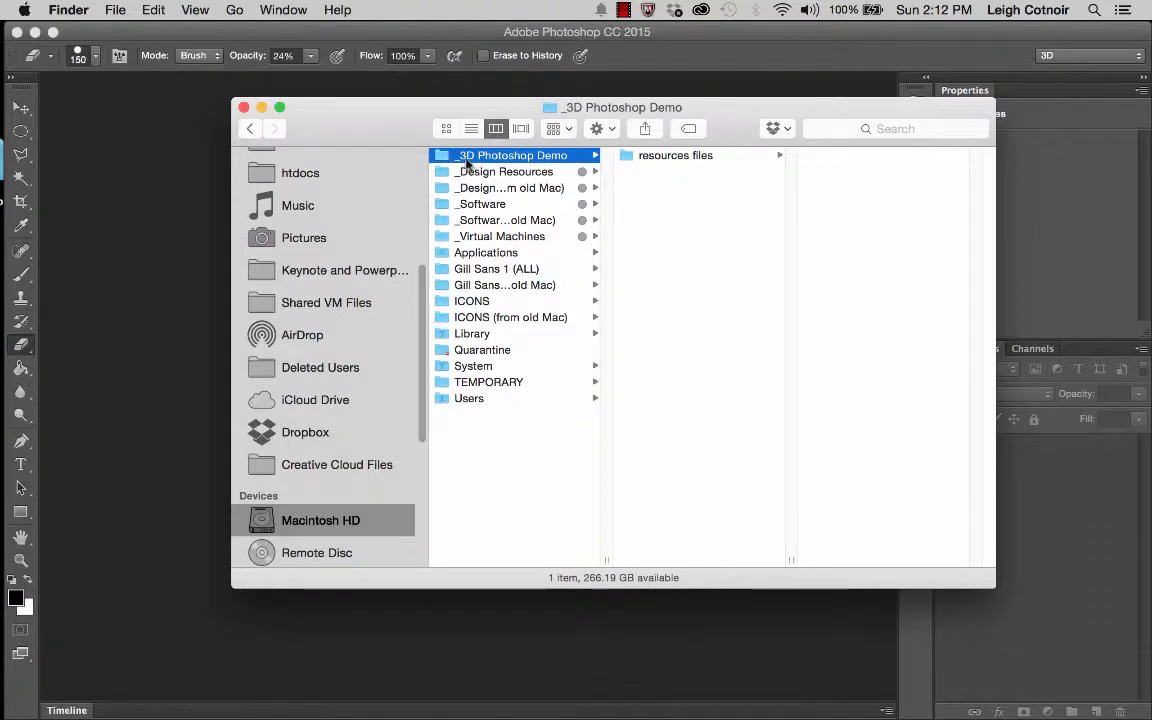
Open the resources files folder inside _3D Photoshop Demo and preview its crown, hedgehog and texture images.
{"action": "left_click", "coordinate": [628, 156]}
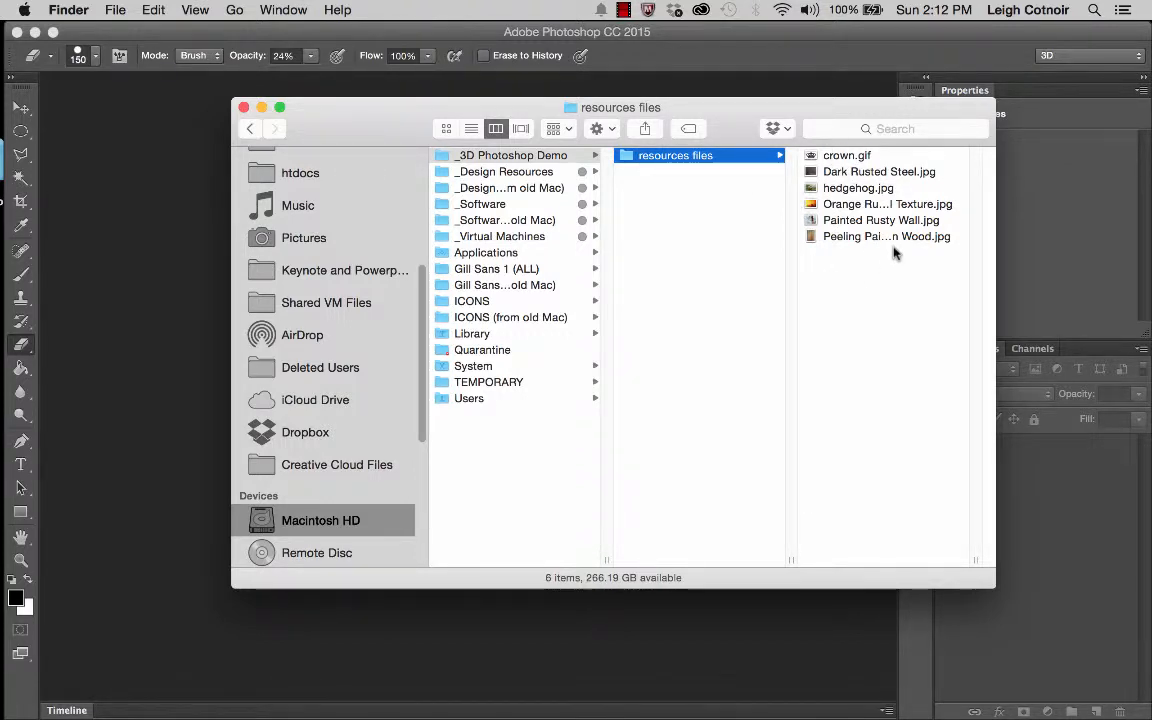
{"action": "left_click", "coordinate": [838, 172]}
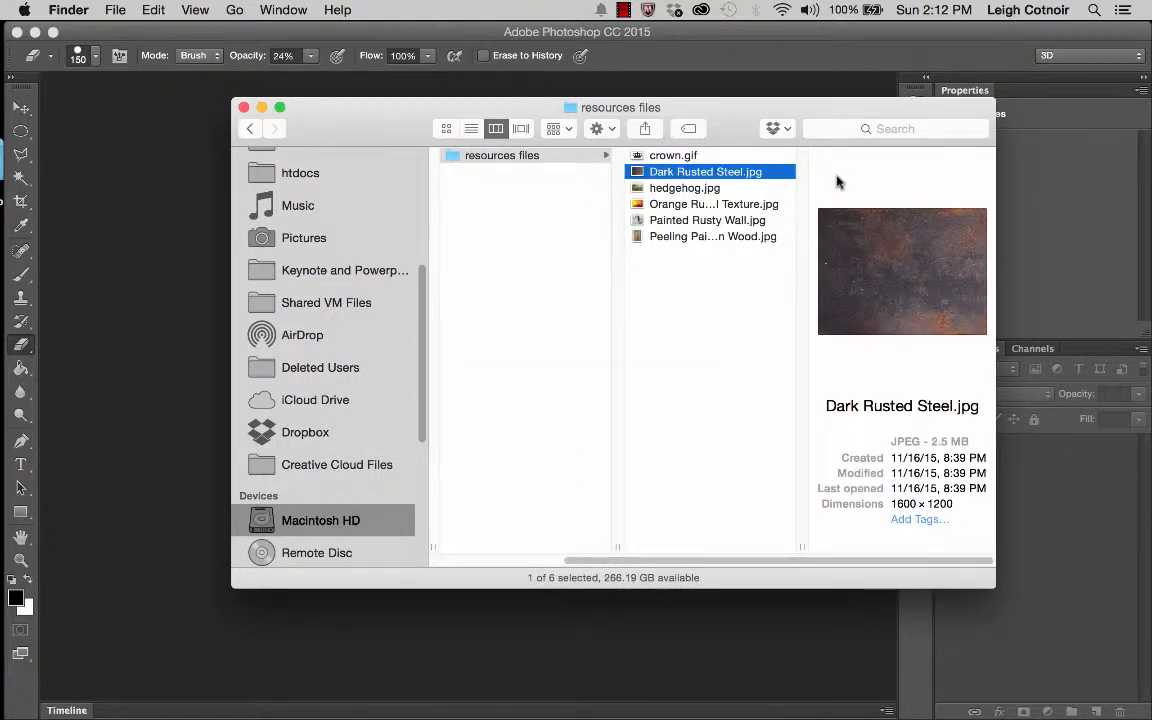
{"action": "key", "text": "Down"}
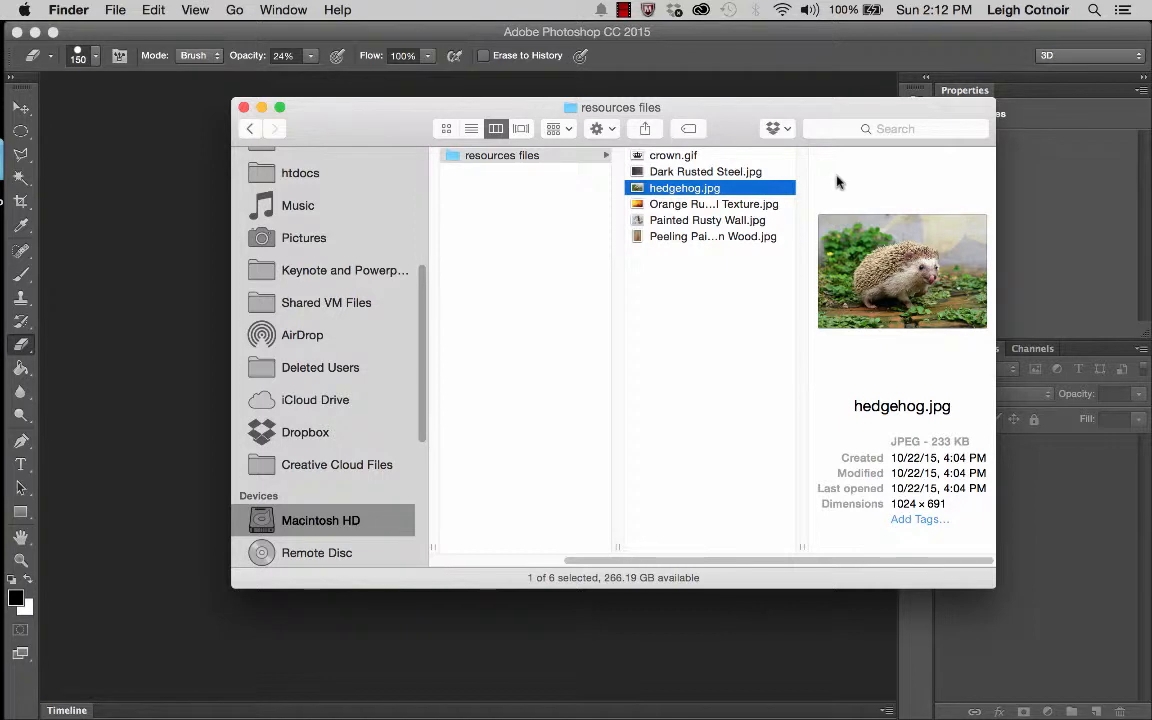
{"action": "key", "text": "Up"}
{"action": "key", "text": "Up"}
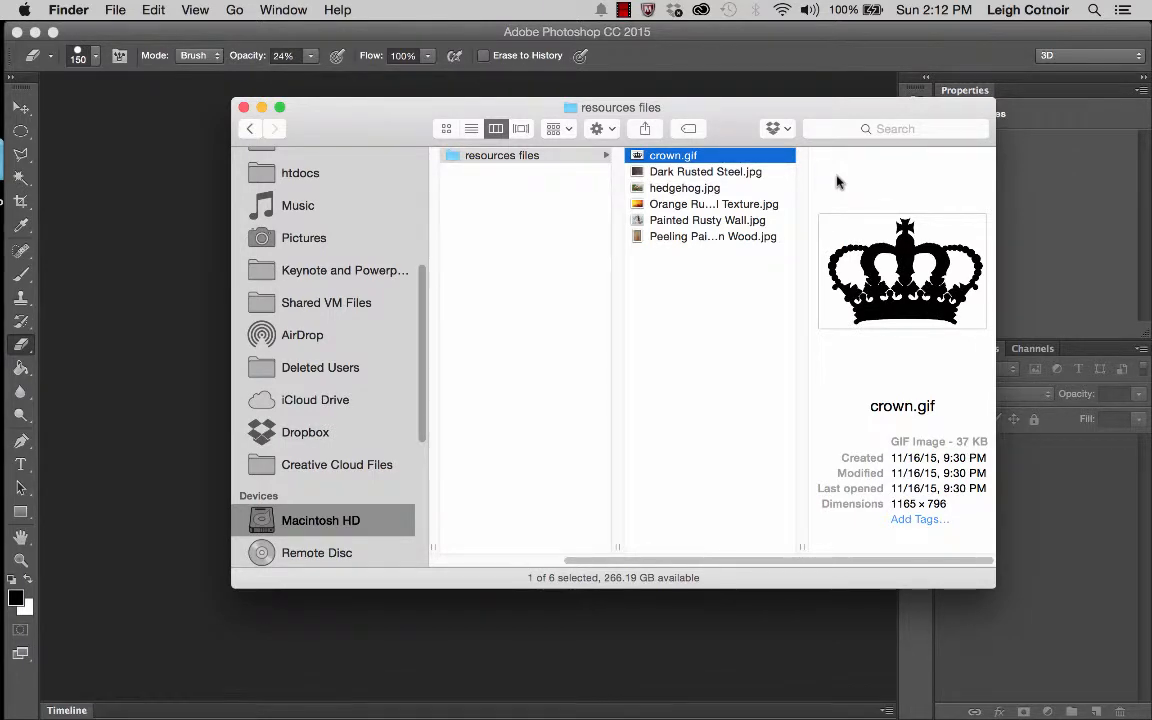
{"action": "key", "text": "Down"}
{"action": "key", "text": "Down"}
{"action": "key", "text": "Down"}
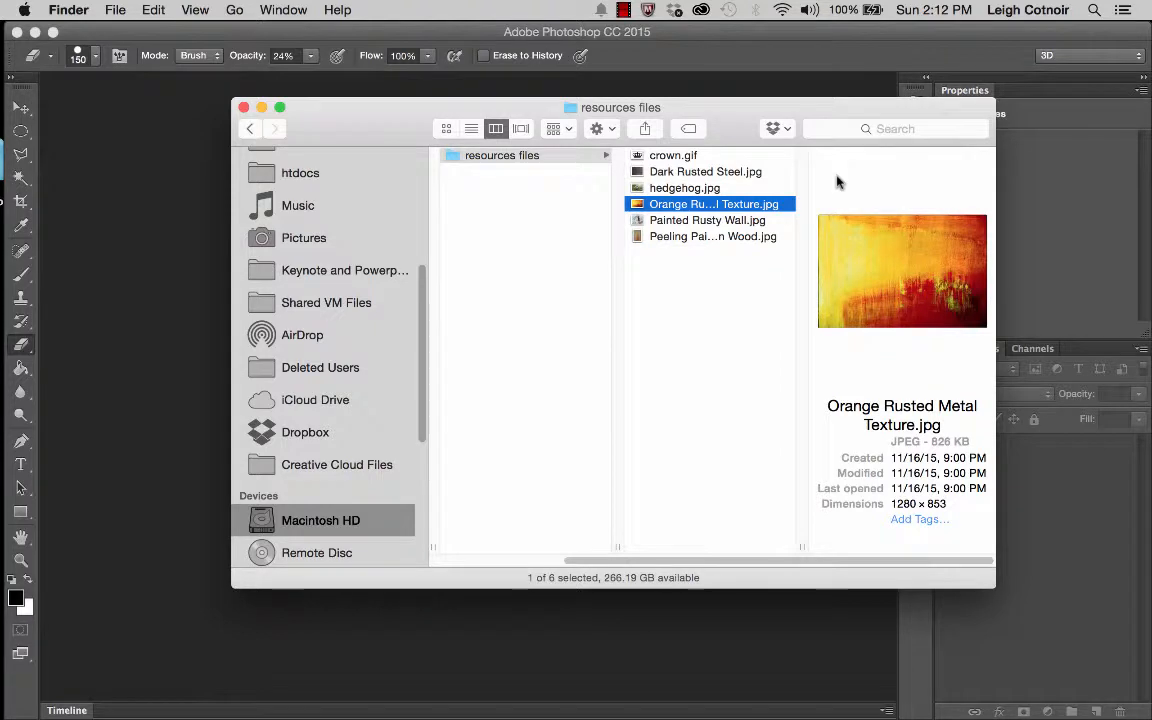
{"action": "key", "text": "Down"}
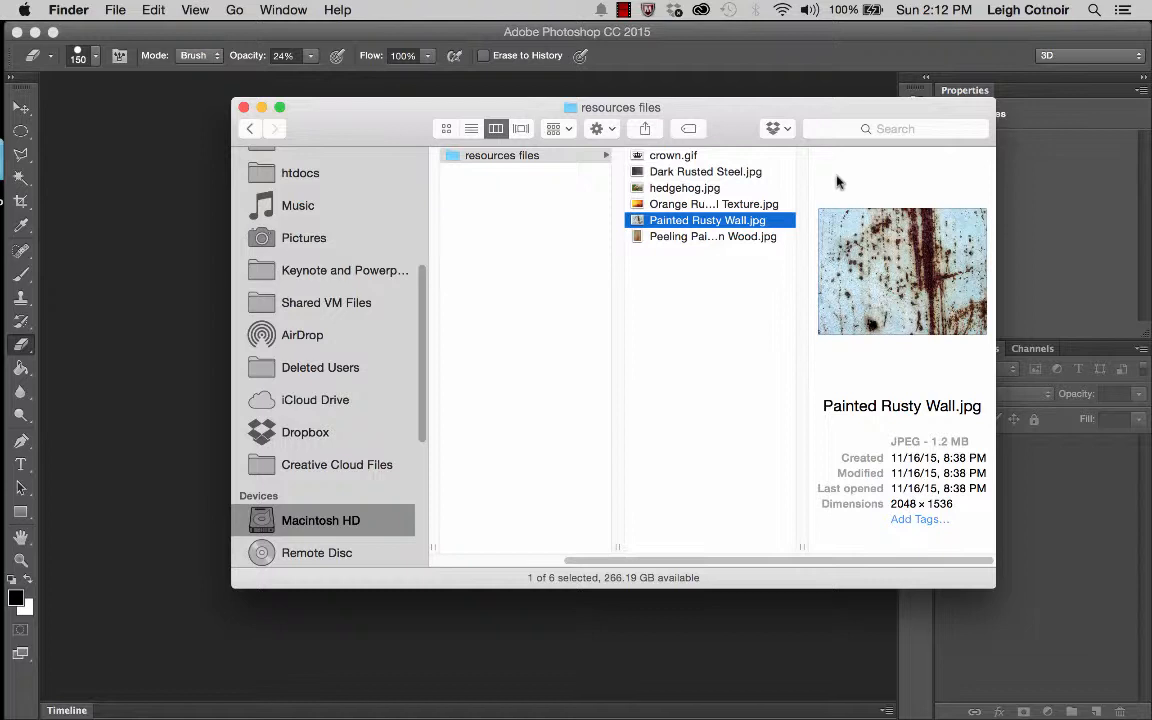
{"action": "key", "text": "Down"}
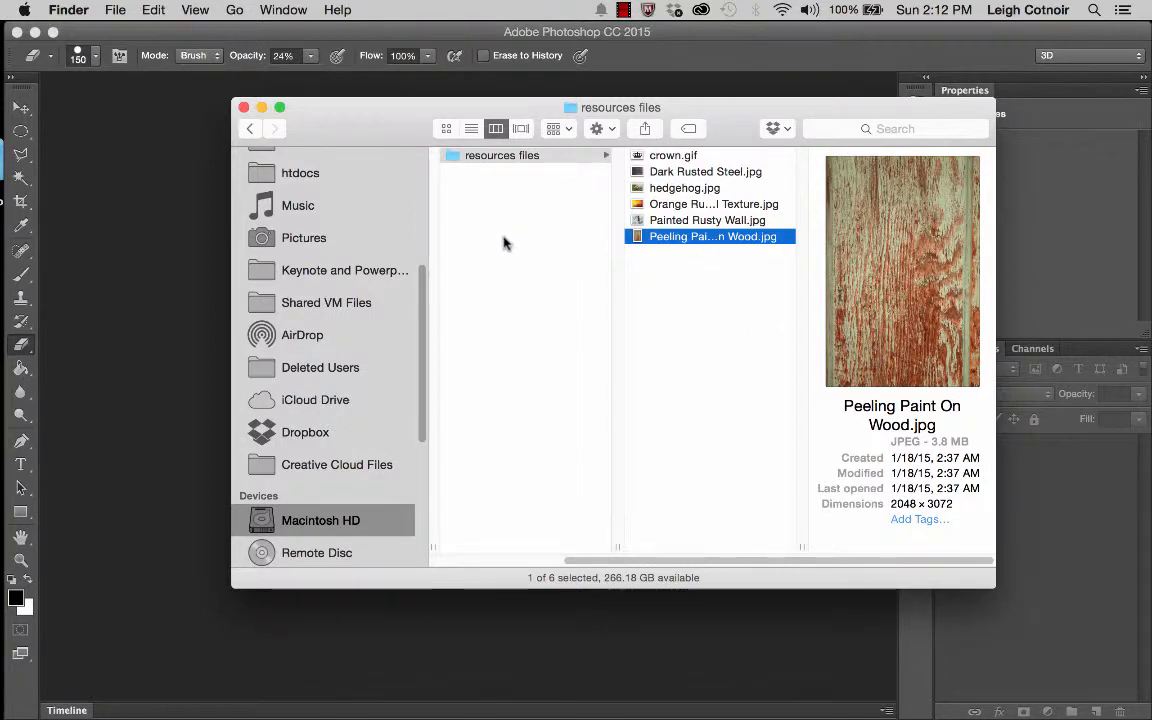
{"action": "scroll", "coordinate": [500, 242], "scroll_direction": "left", "scroll_amount": 5}
{"action": "left_click", "coordinate": [560, 155]}
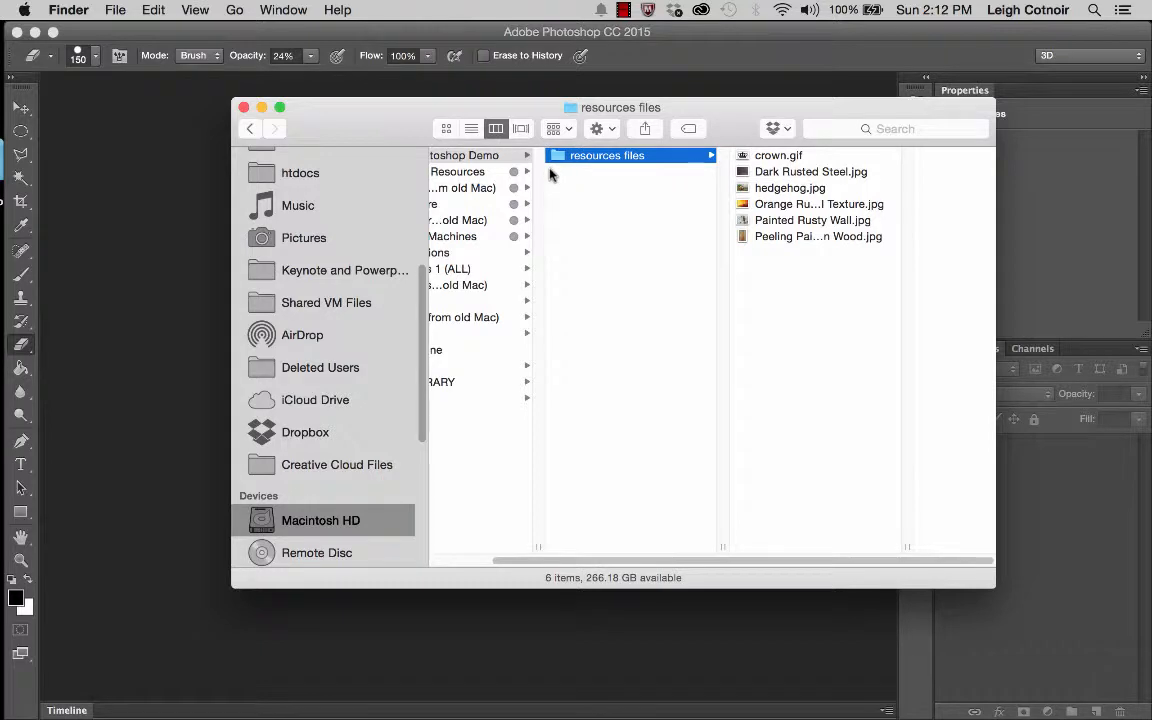
{"action": "scroll", "coordinate": [530, 168], "scroll_direction": "left", "scroll_amount": 1}
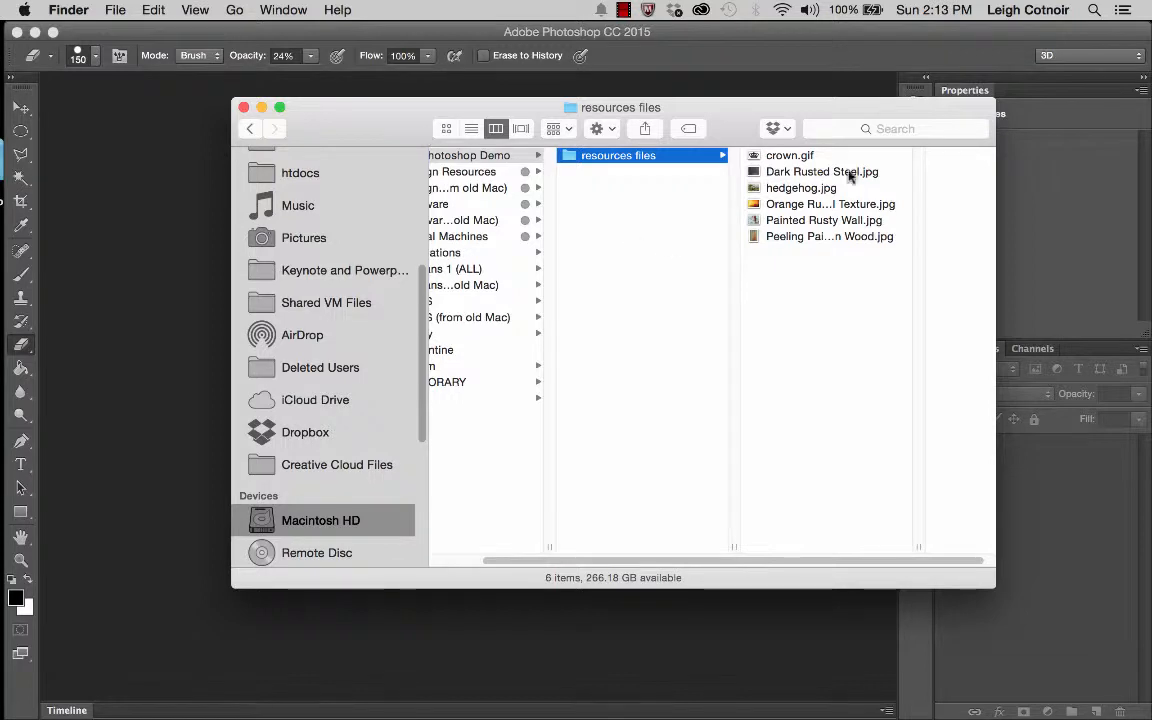
Switch to Photoshop and choose the 3D workspace.
{"action": "left_click", "coordinate": [75, 172]}
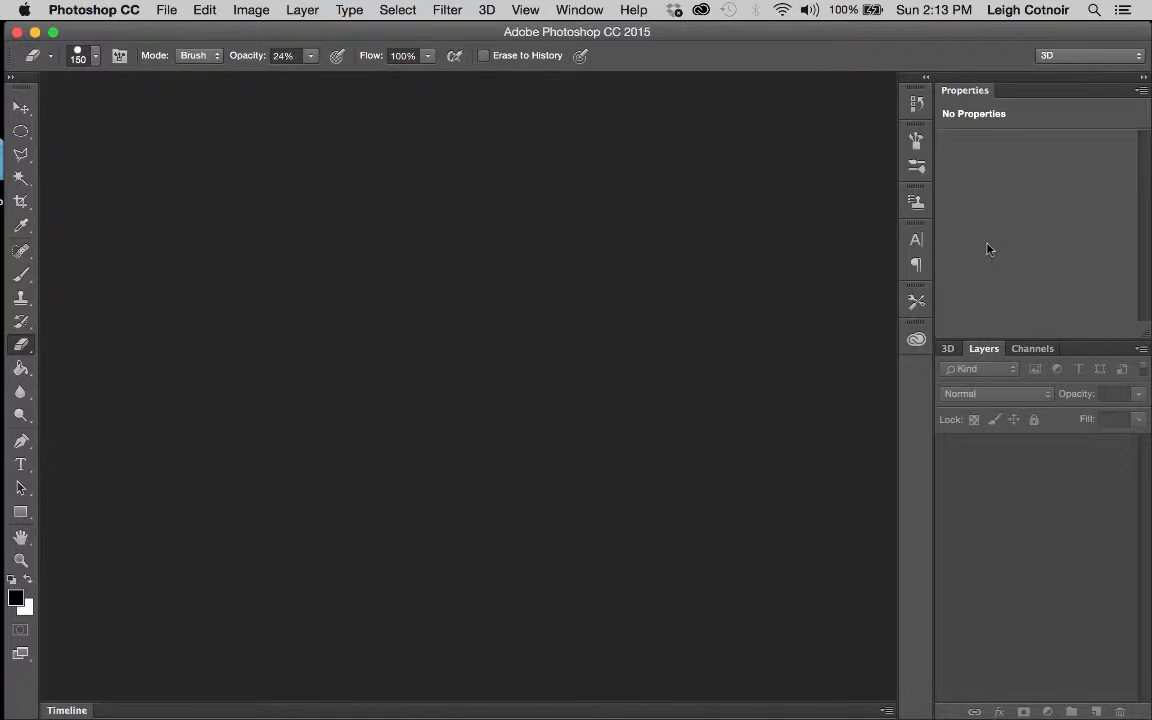
{"action": "left_click", "coordinate": [634, 12]}
{"action": "mouse_move", "coordinate": [574, 12]}
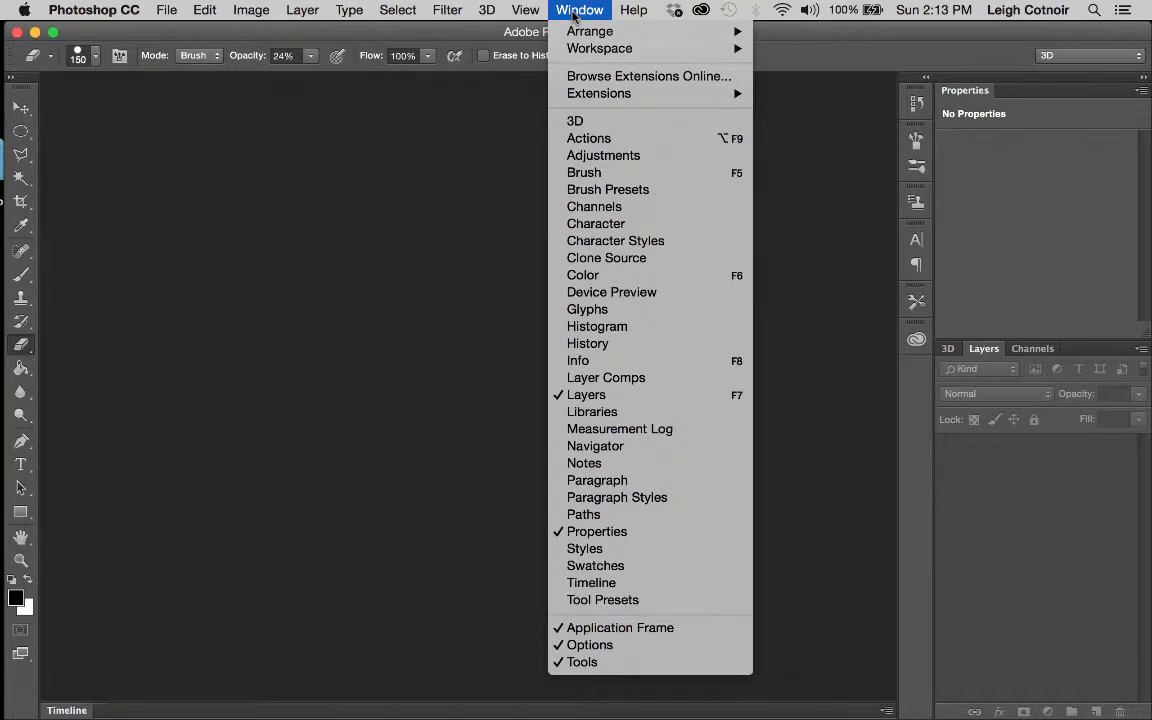
{"action": "mouse_move", "coordinate": [582, 50]}
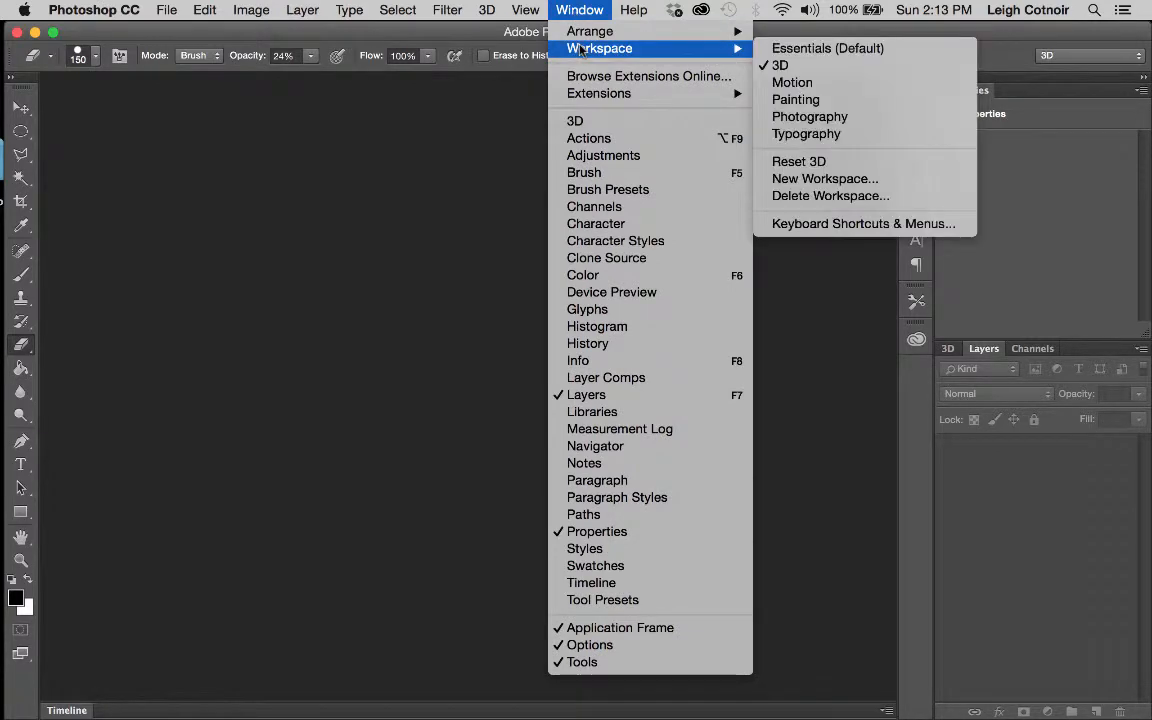
{"action": "left_click", "coordinate": [790, 66]}
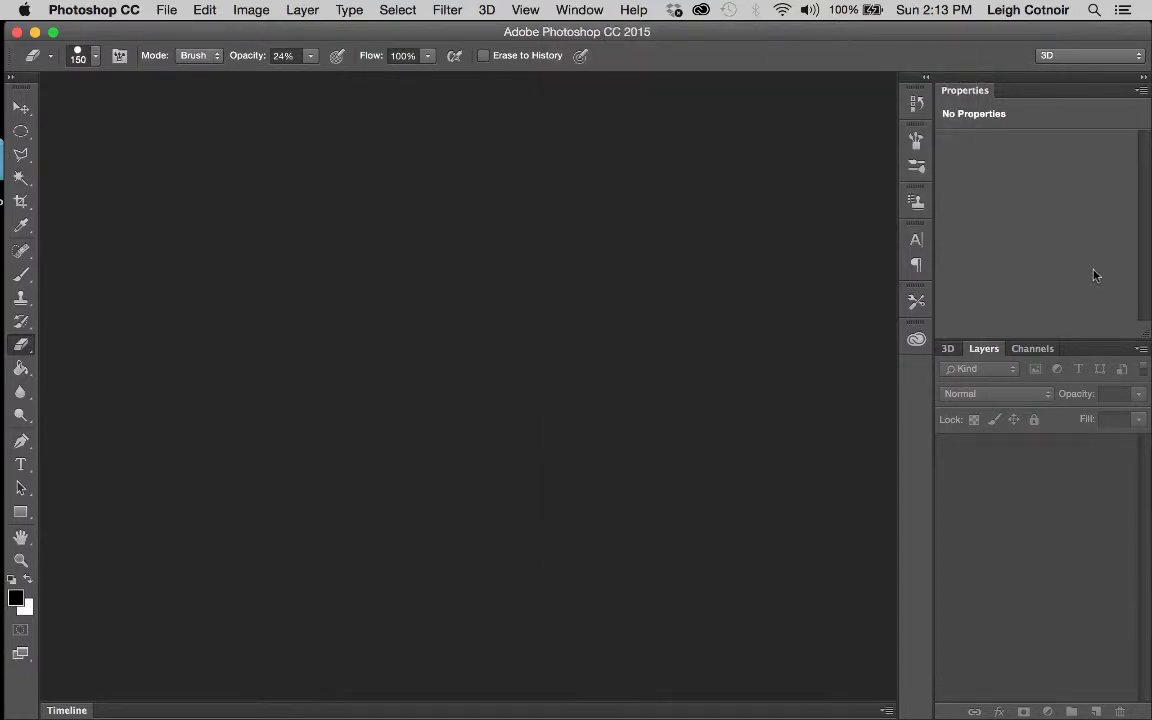
Review the 3D preferences, including the ray tracer's High Quality Threshold and Render Tile Size options, and accept them.
{"action": "left_click", "coordinate": [125, 12]}
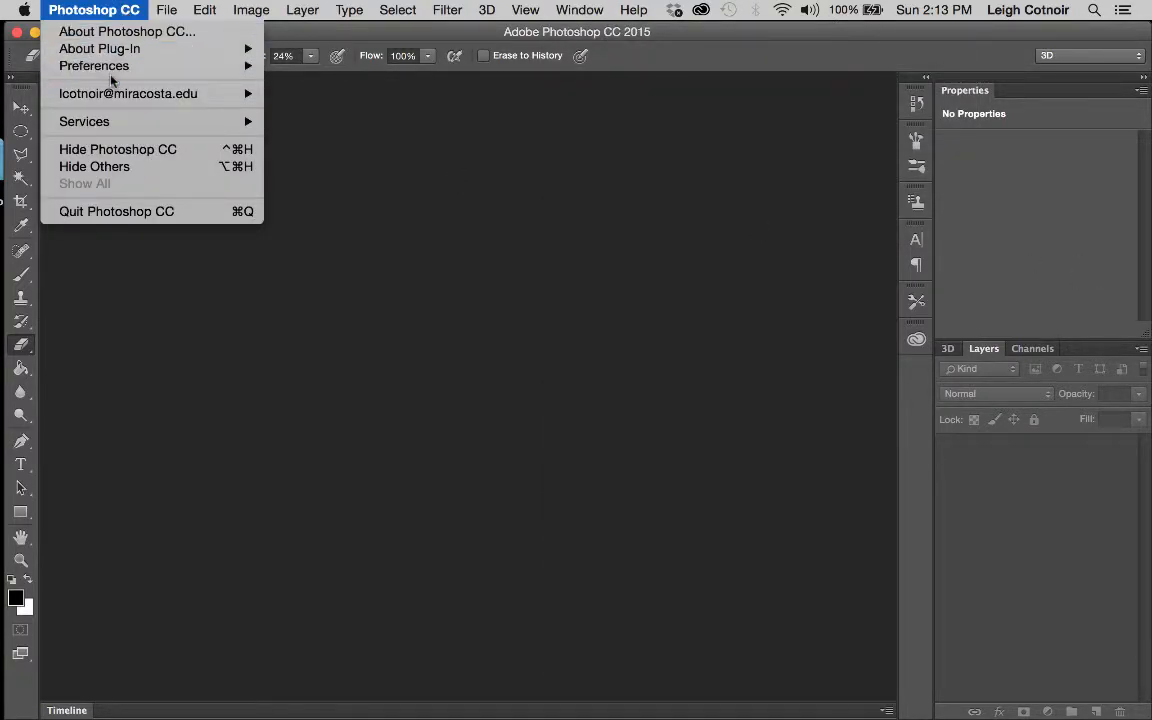
{"action": "mouse_move", "coordinate": [112, 72]}
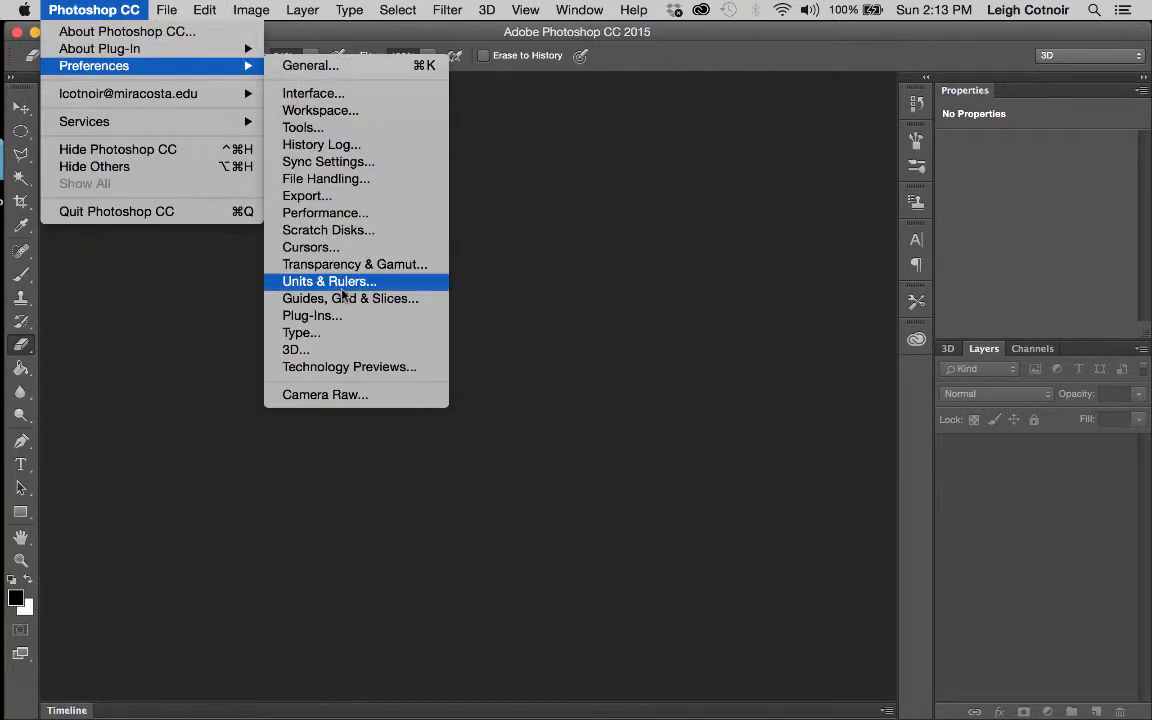
{"action": "left_click", "coordinate": [329, 352]}
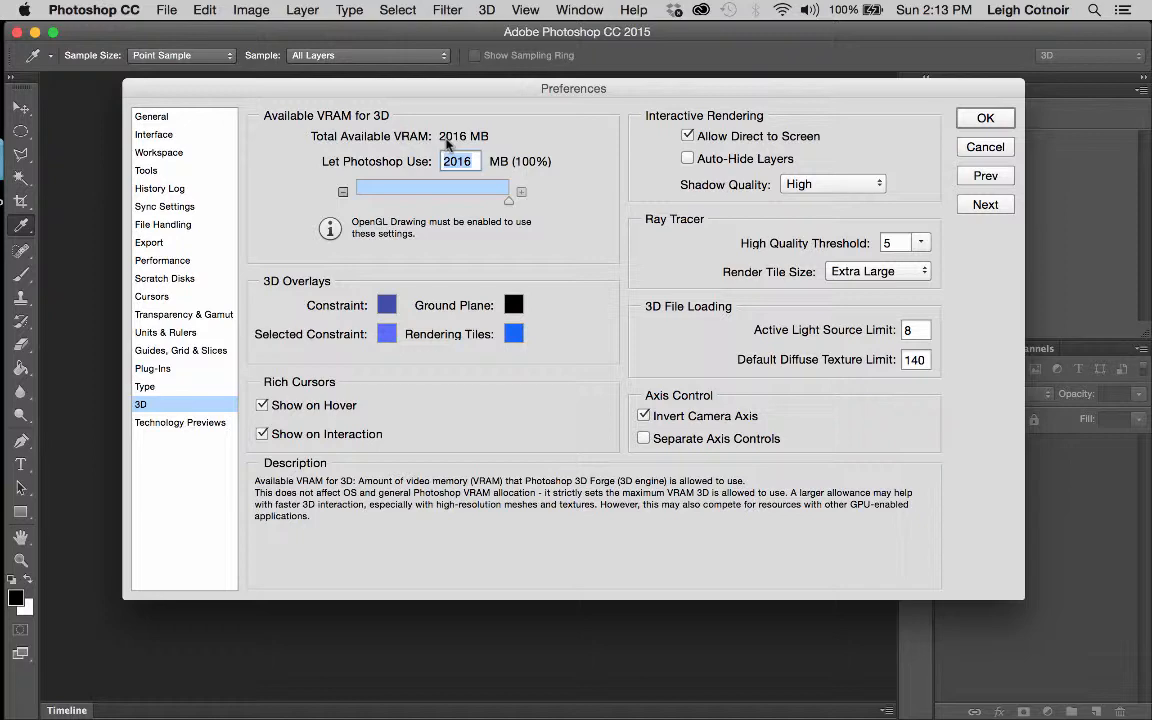
{"action": "left_click", "coordinate": [886, 243]}
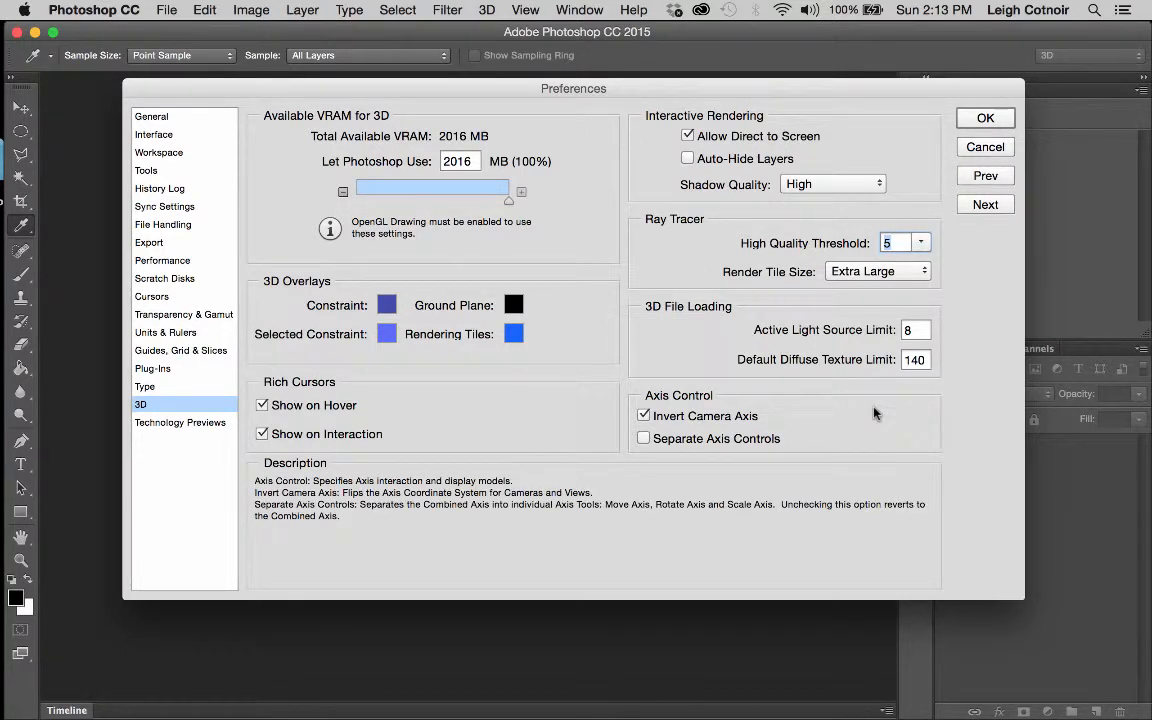
{"action": "left_click", "coordinate": [885, 271]}
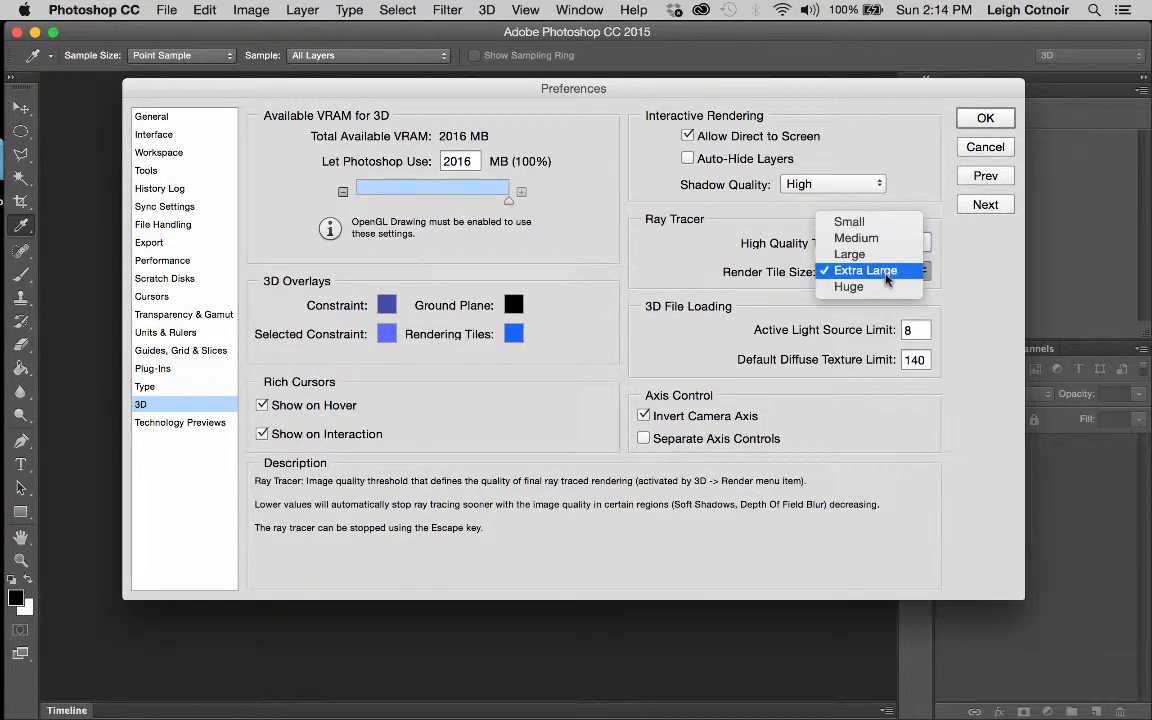
{"action": "left_click", "coordinate": [958, 280]}
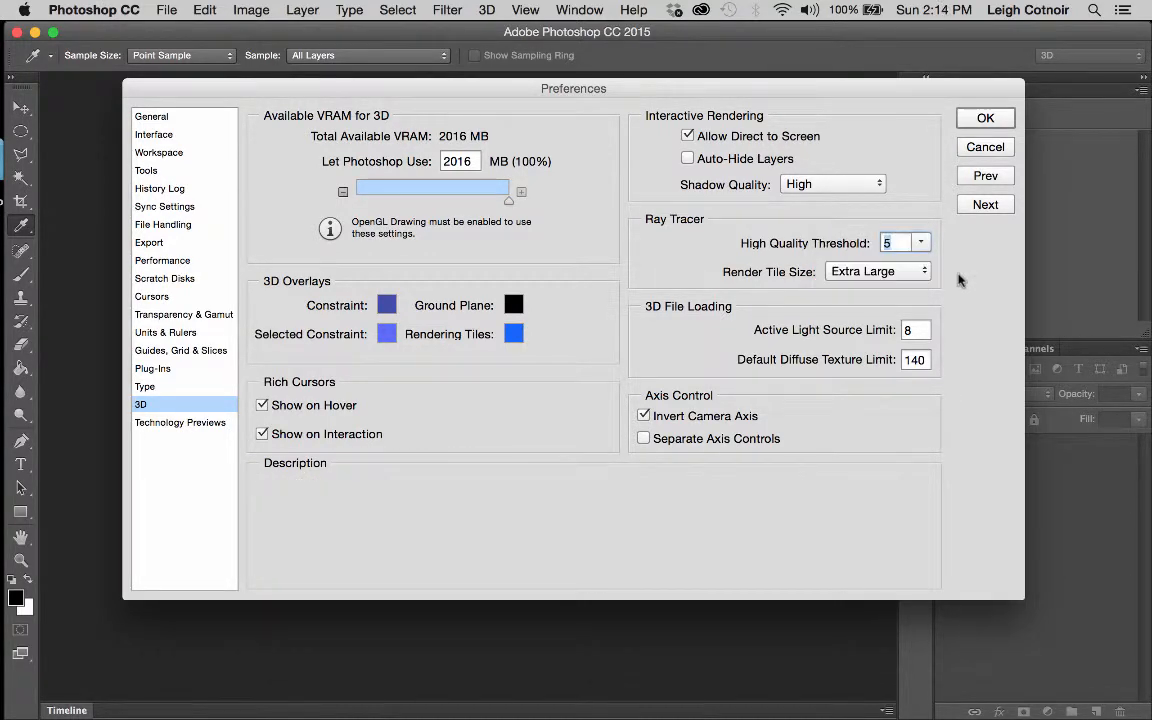
{"action": "left_click", "coordinate": [985, 118]}
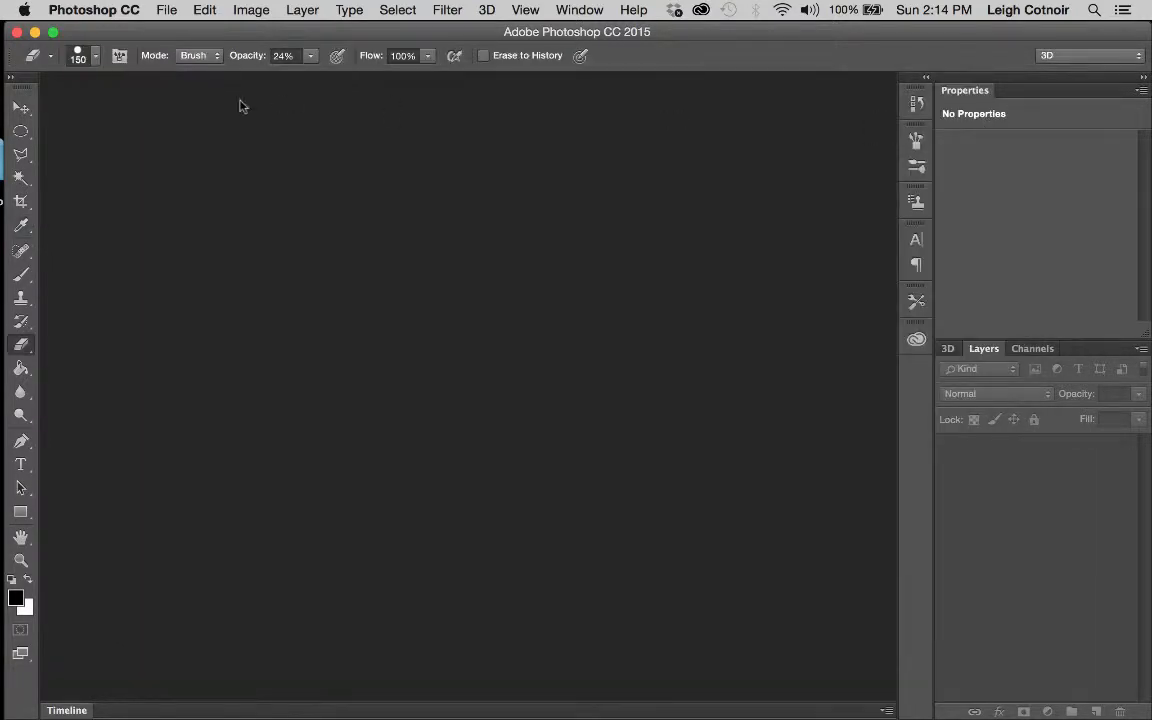
Create a new 1280 × 720 pixel RGB document at 72 pixels/inch with white background contents.
{"action": "left_click", "coordinate": [160, 10]}
{"action": "left_click", "coordinate": [174, 30]}
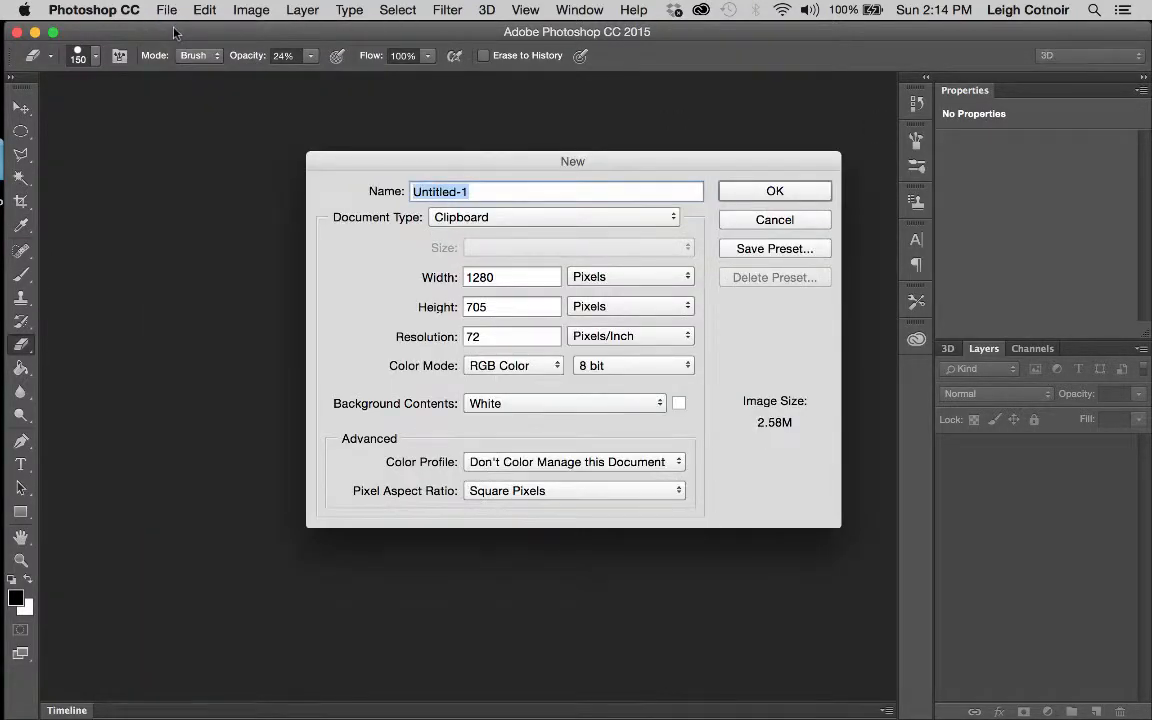
{"action": "double_click", "coordinate": [492, 306]}
{"action": "type", "text": "720"}
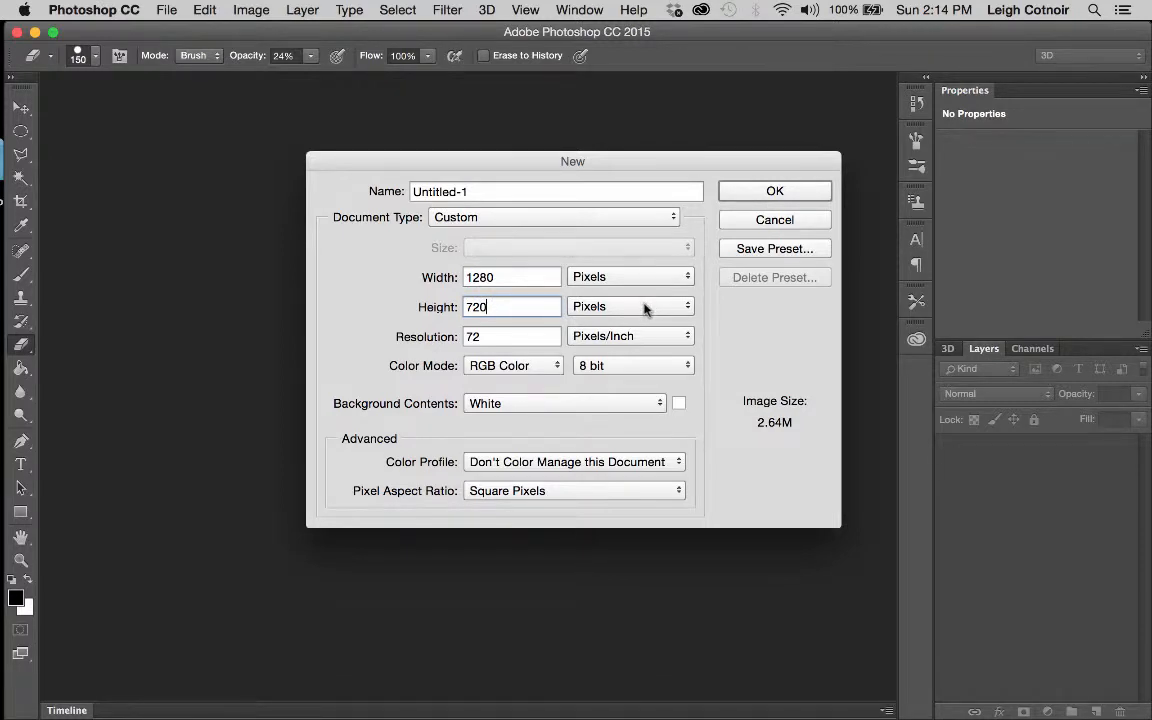
{"action": "double_click", "coordinate": [512, 337]}
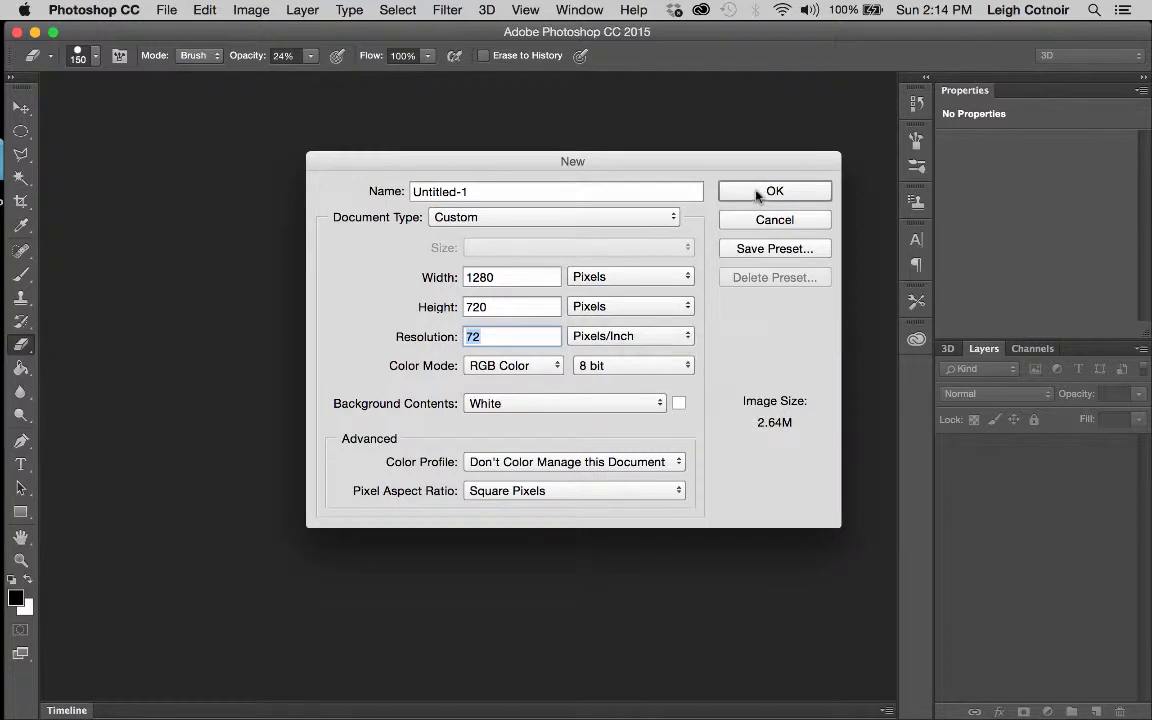
{"action": "left_click", "coordinate": [500, 408]}
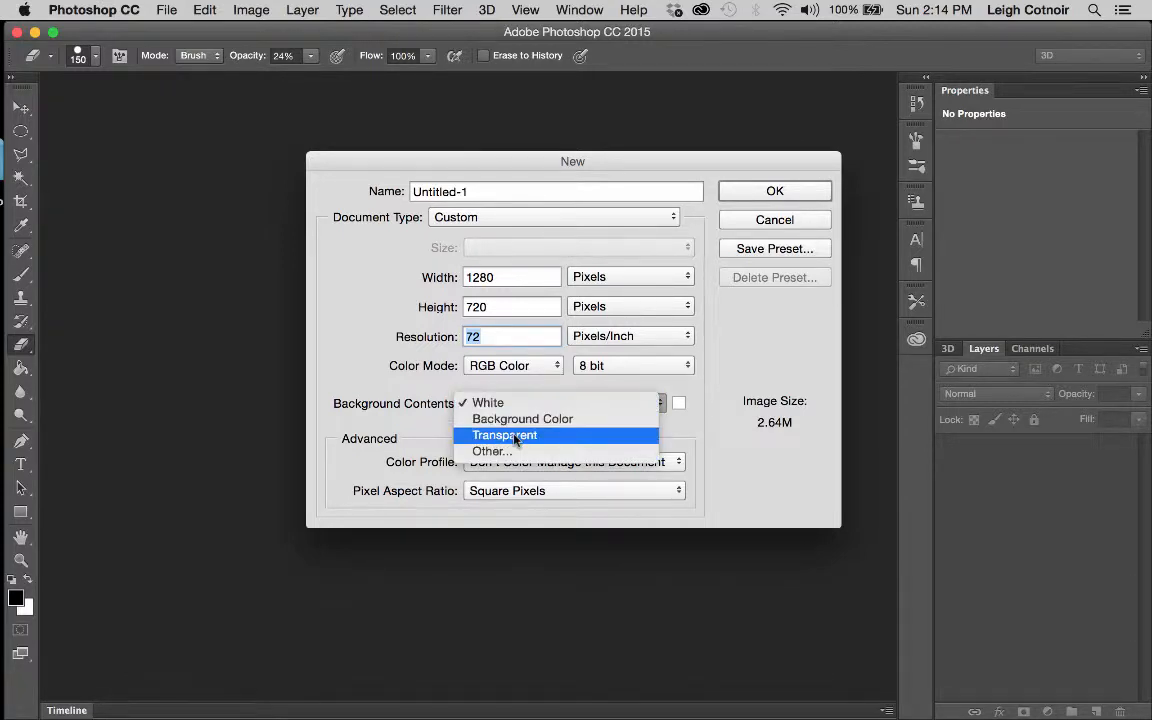
{"action": "left_click", "coordinate": [490, 402]}
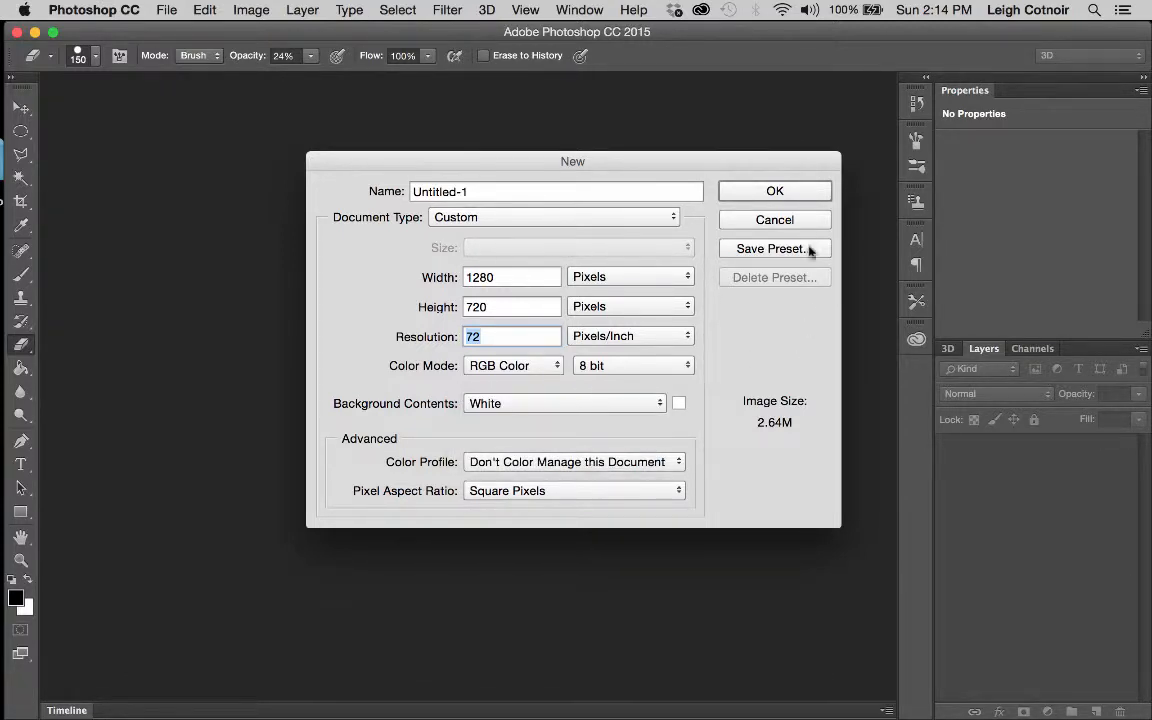
{"action": "left_click", "coordinate": [800, 194]}
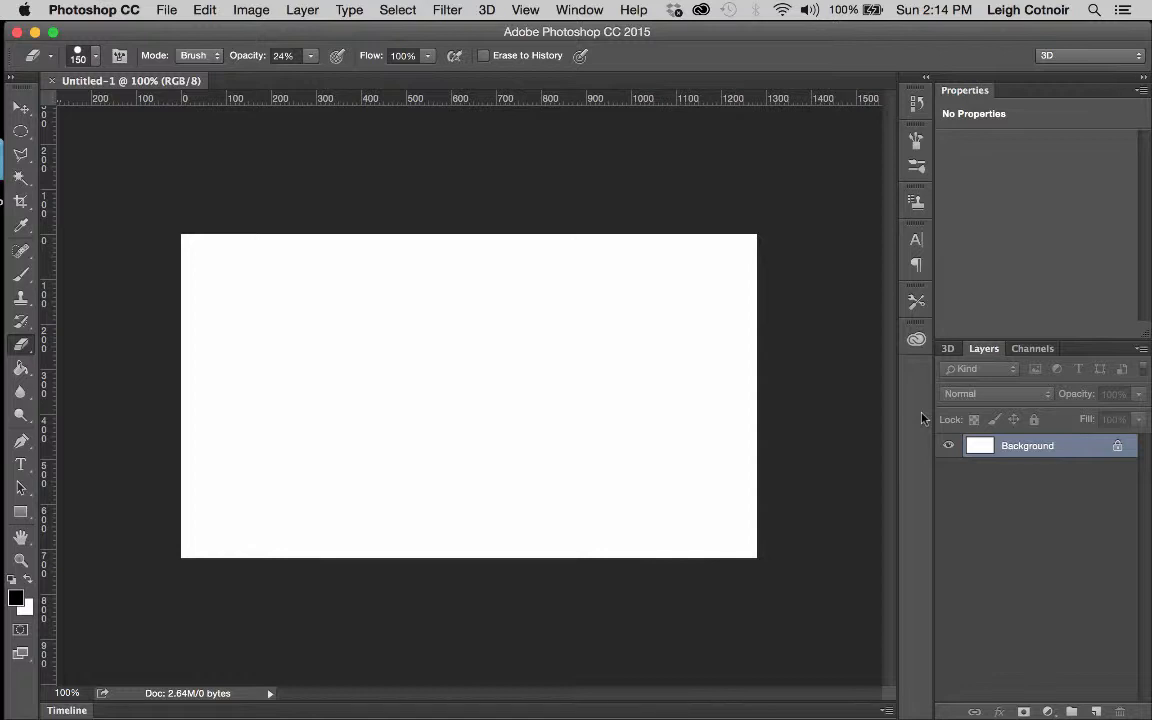
Save the document in Photoshop format as 3D demo.psd in the _3D Photoshop Demo folder.
{"action": "left_click", "coordinate": [166, 9]}
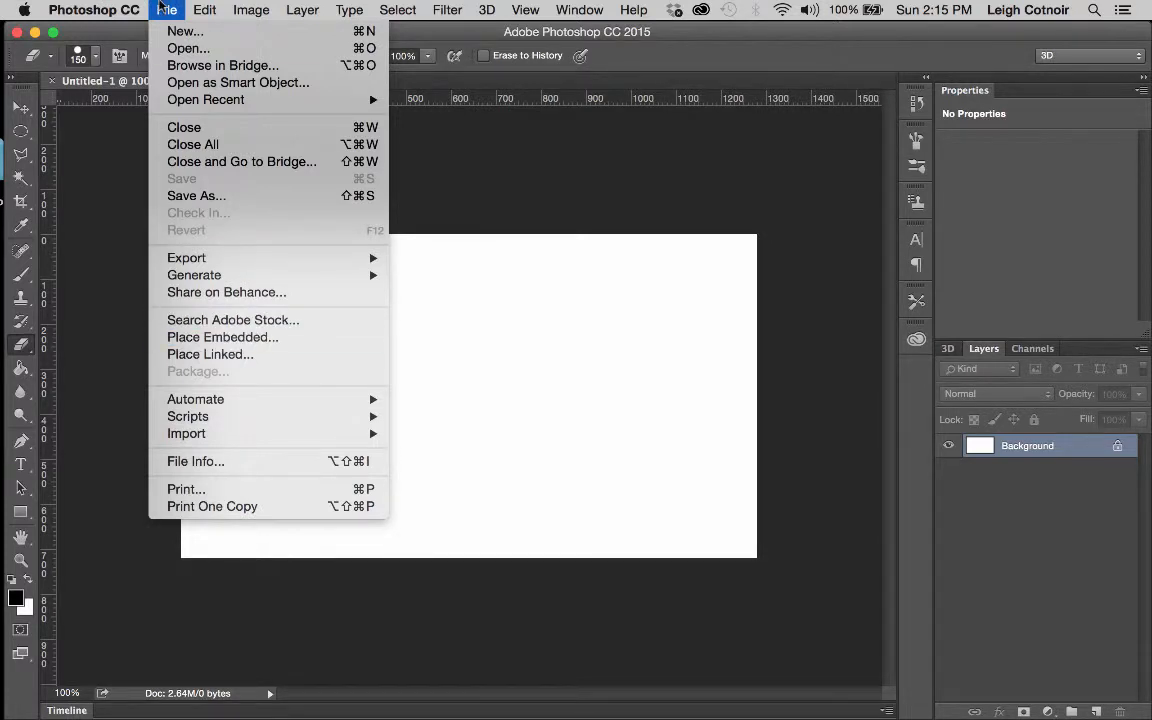
{"action": "left_click", "coordinate": [196, 197]}
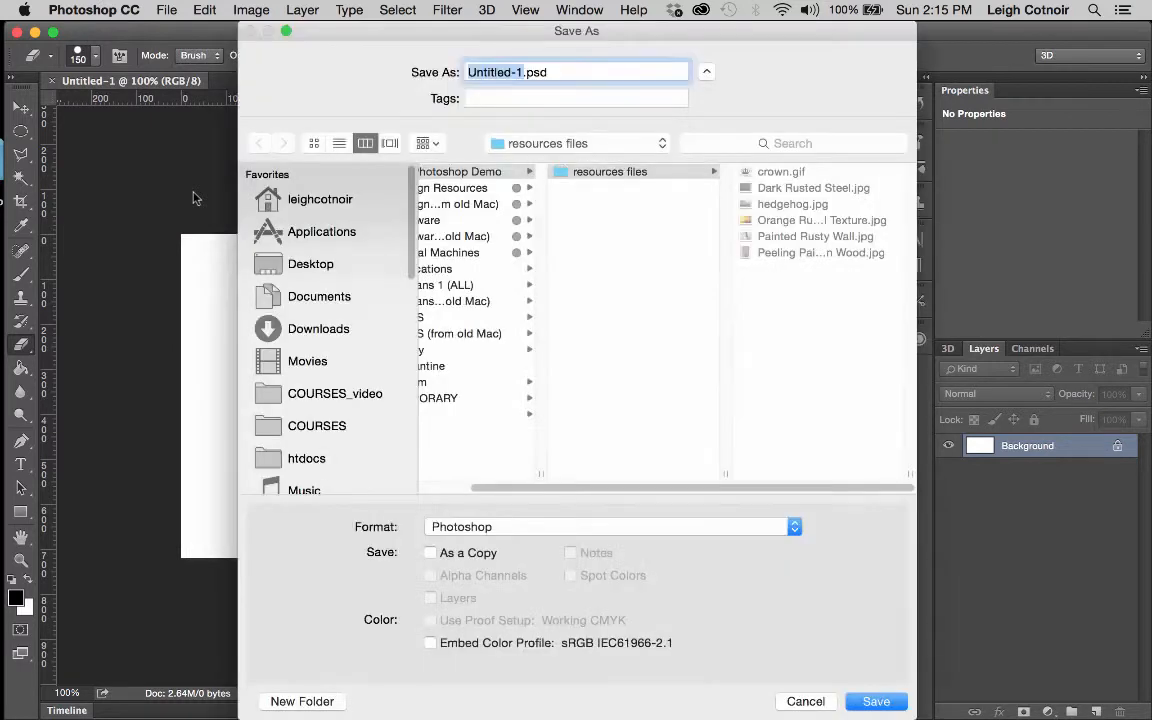
{"action": "left_click", "coordinate": [452, 172]}
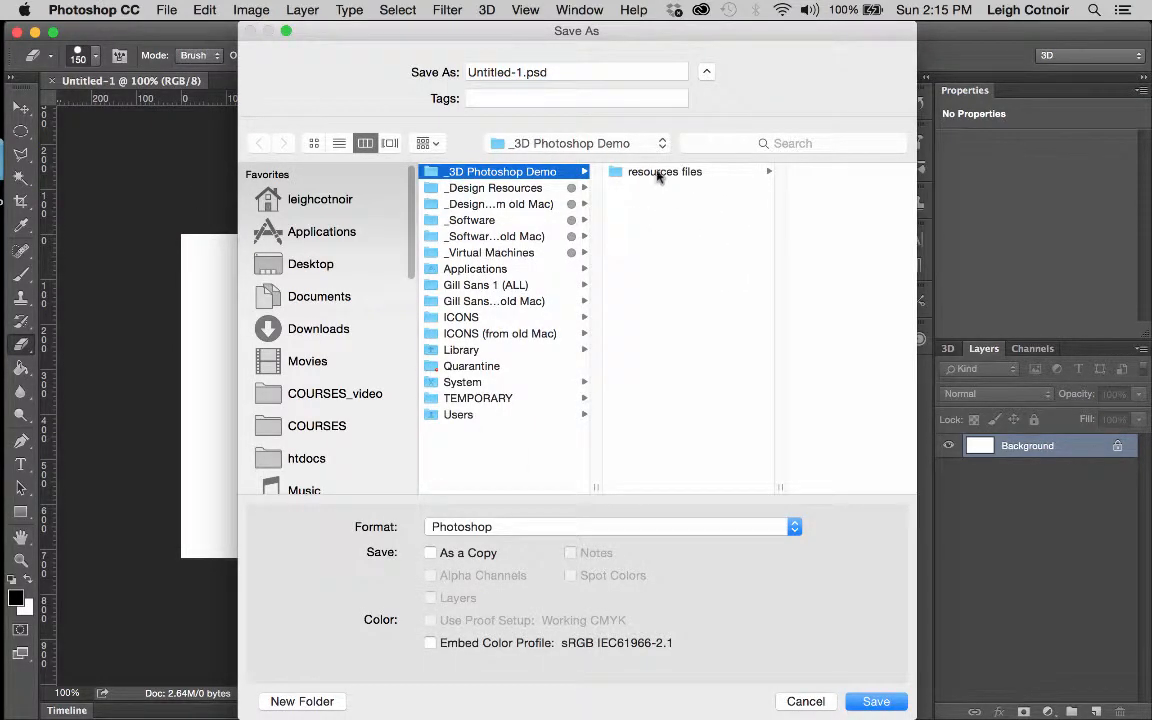
{"action": "left_click", "coordinate": [522, 74]}
{"action": "double_click", "coordinate": [522, 74]}
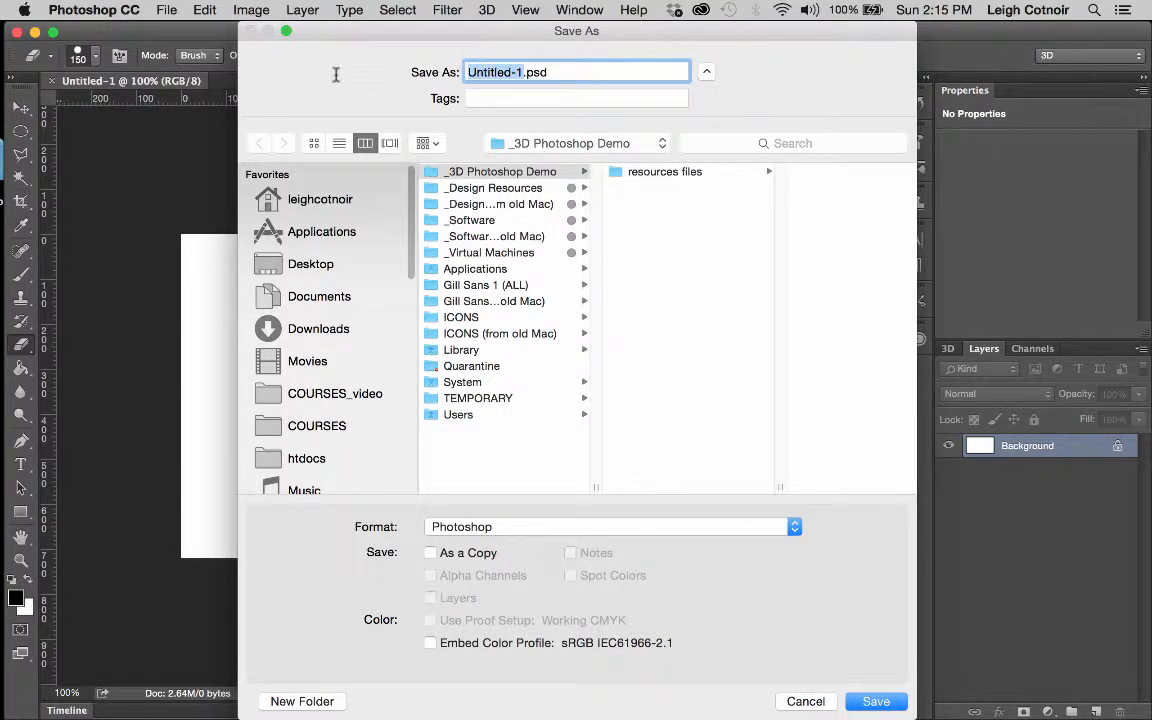
{"action": "type", "text": "3D"}
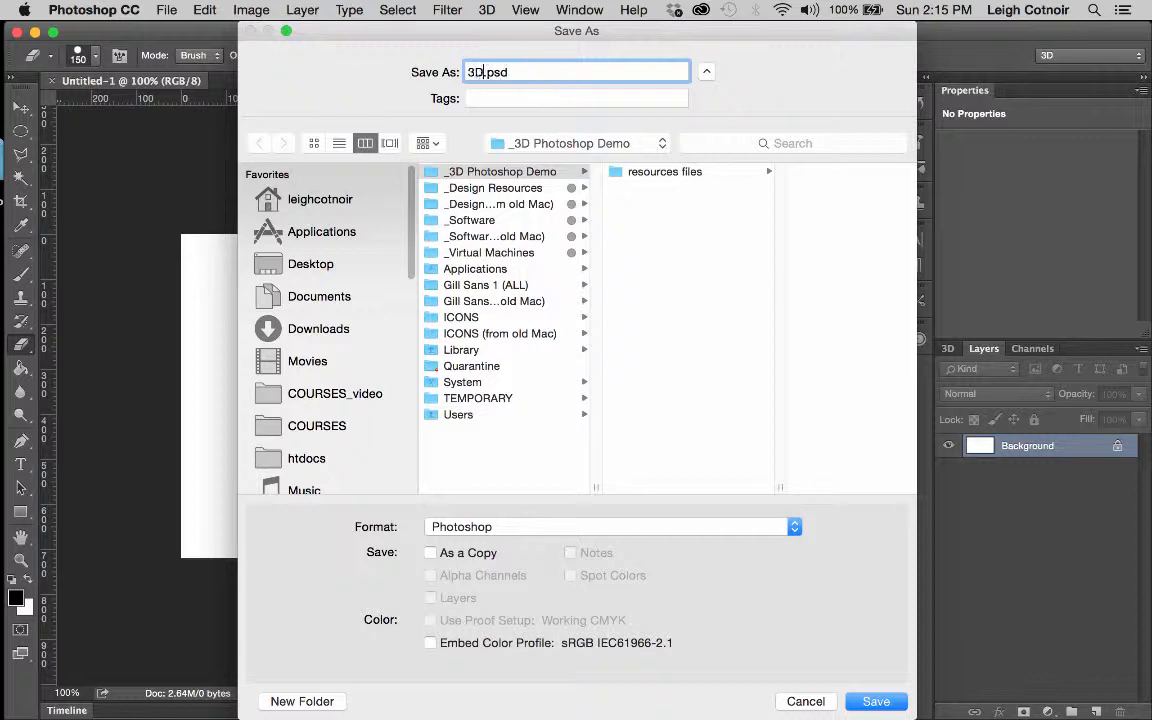
{"action": "type", "text": " demo"}
{"action": "key", "text": "Return"}
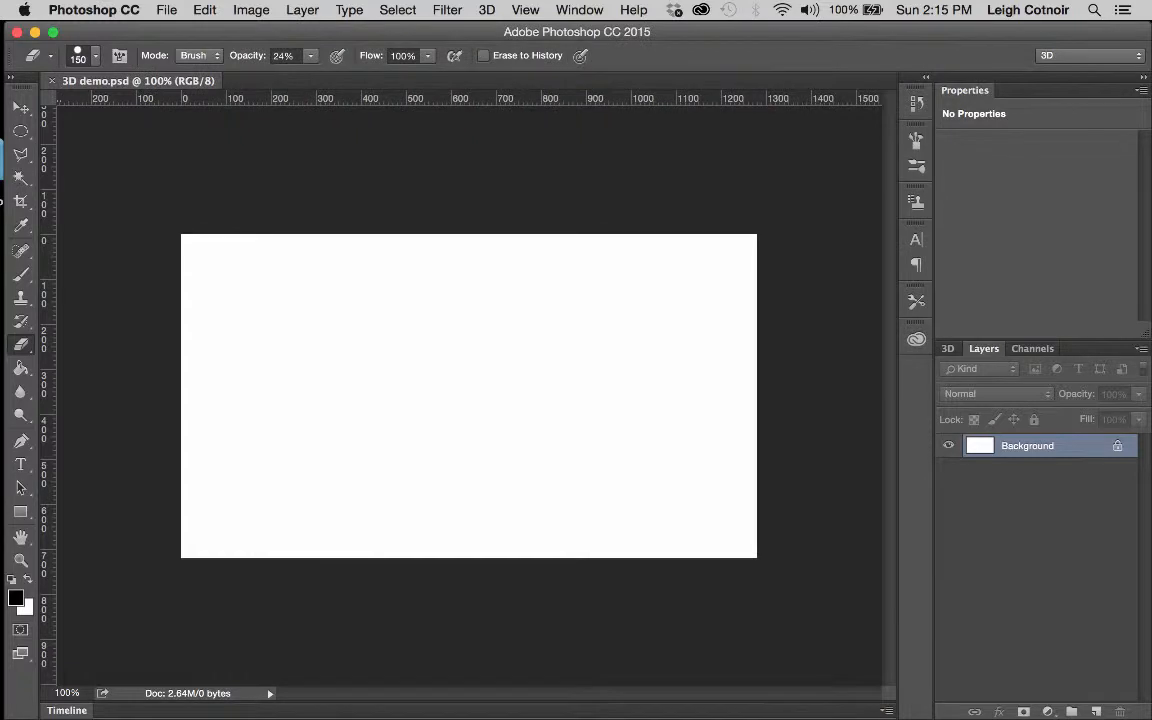
Place crown.gif from the resources files folder as an embedded image in the document.
{"action": "left_click", "coordinate": [166, 10]}
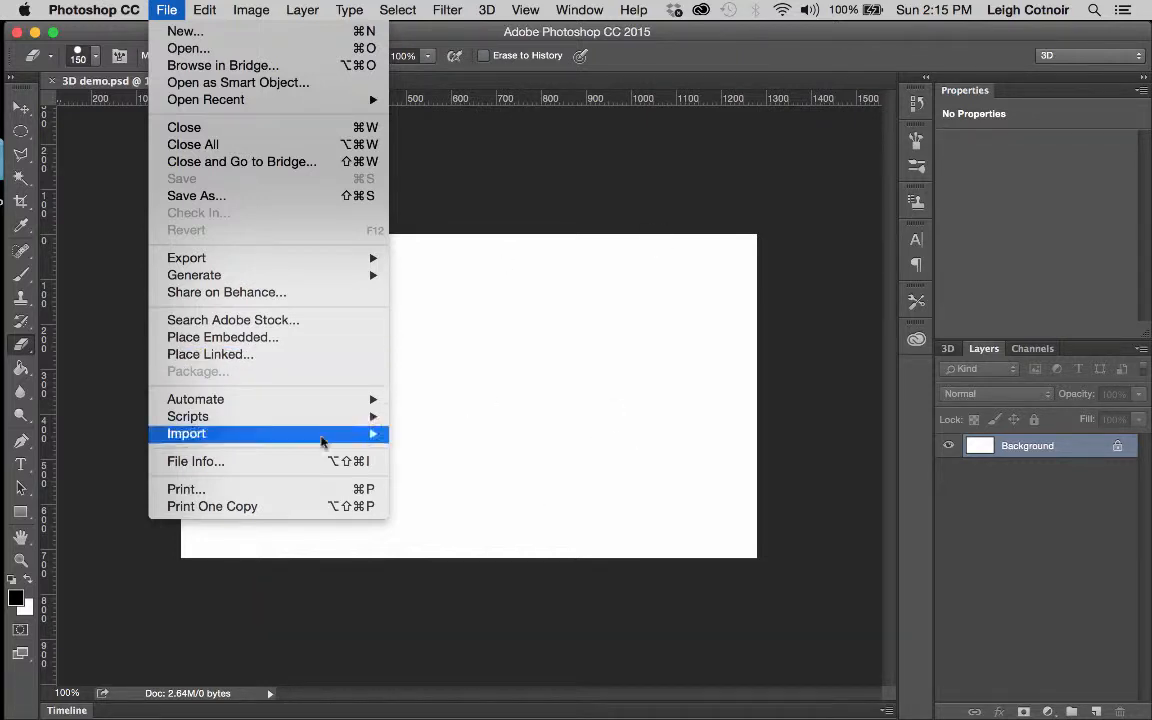
{"action": "left_click", "coordinate": [265, 341]}
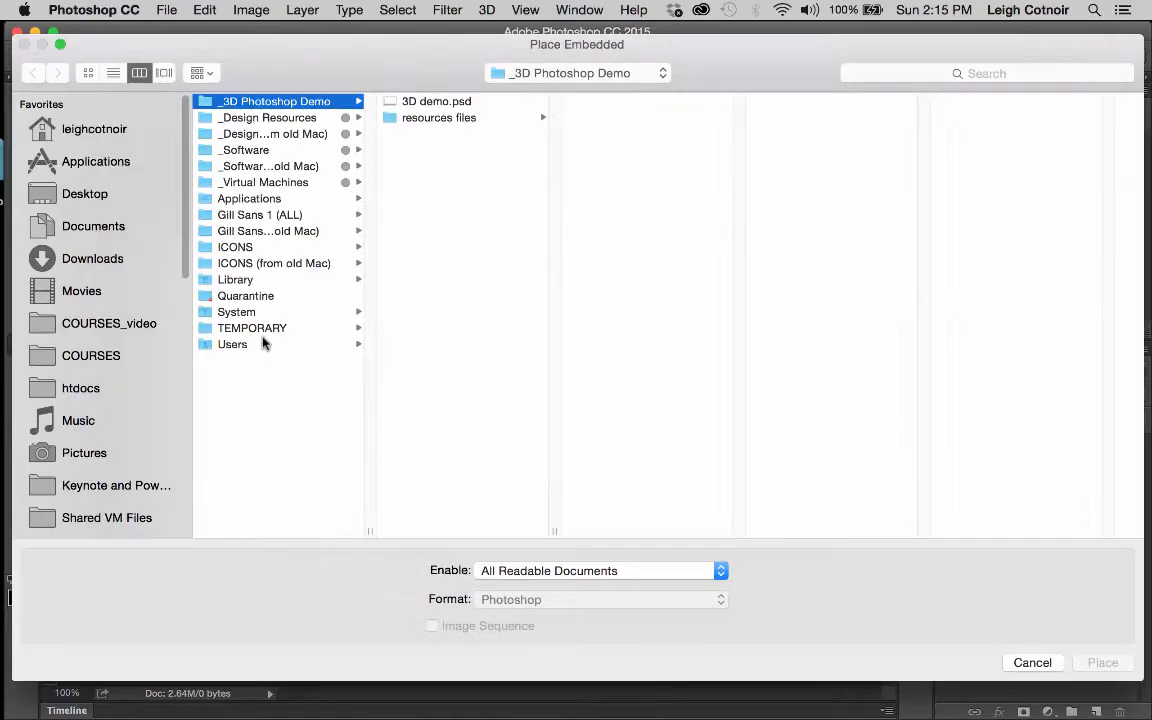
{"action": "left_click_drag", "start_coordinate": [331, 57], "coordinate": [316, 40]}
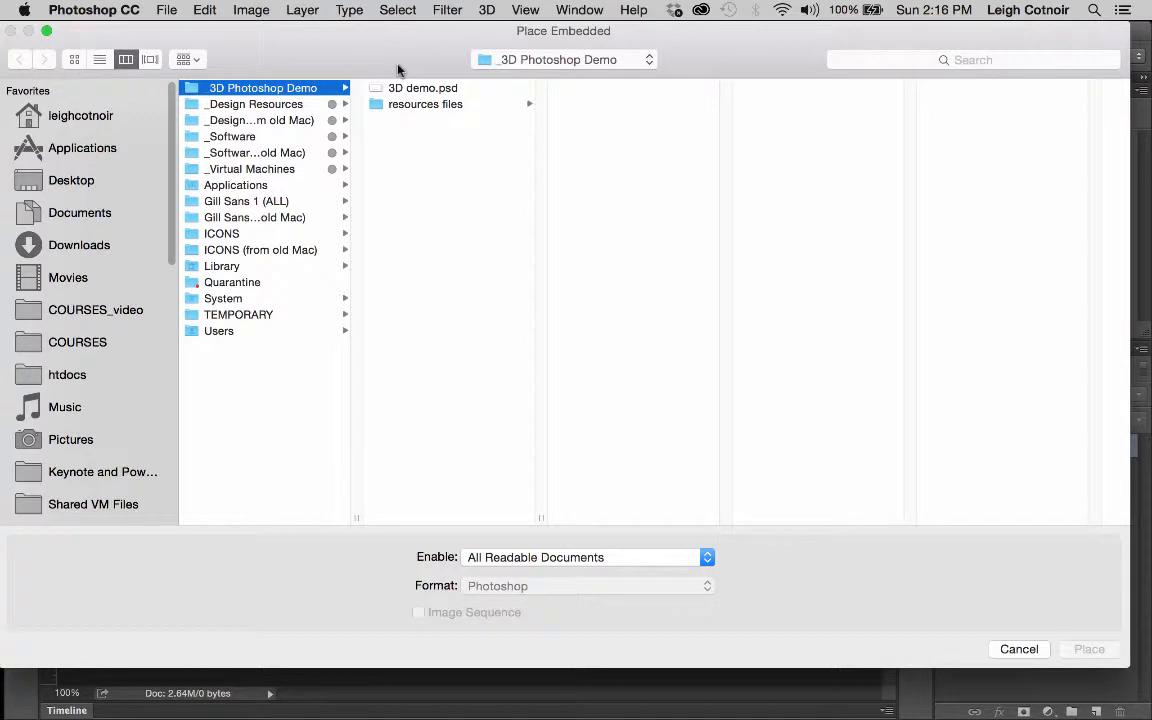
{"action": "left_click", "coordinate": [401, 104]}
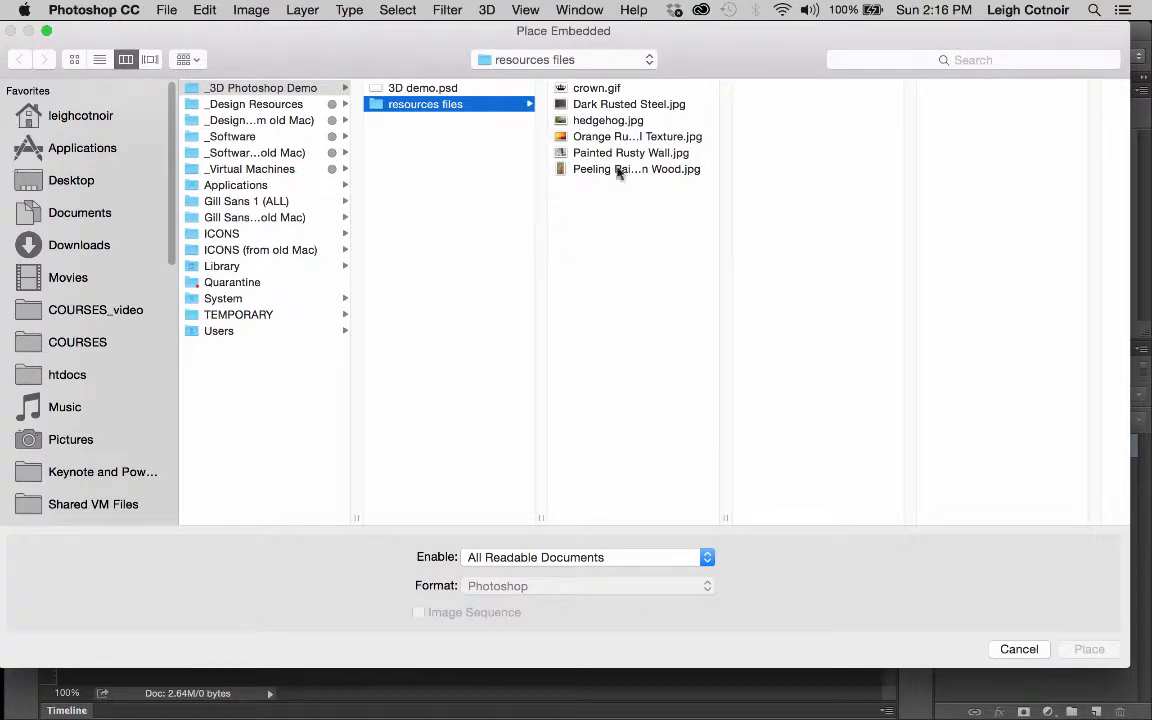
{"action": "left_click", "coordinate": [573, 104]}
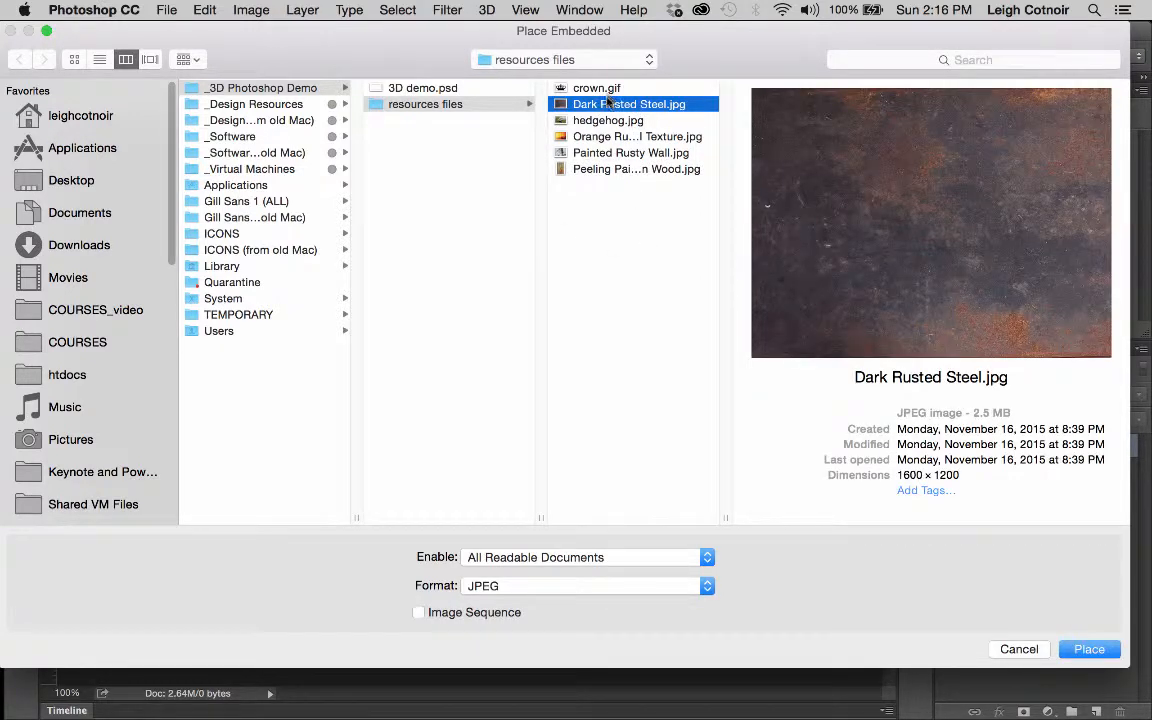
{"action": "left_click", "coordinate": [600, 90]}
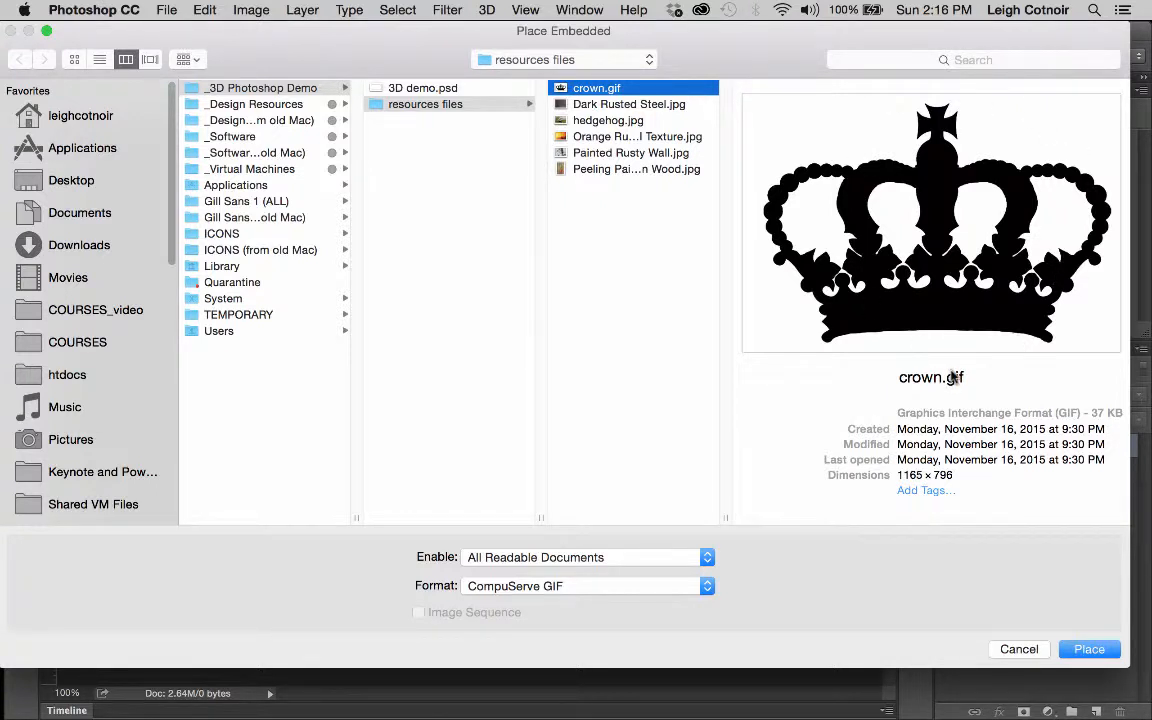
{"action": "left_click", "coordinate": [1089, 651]}
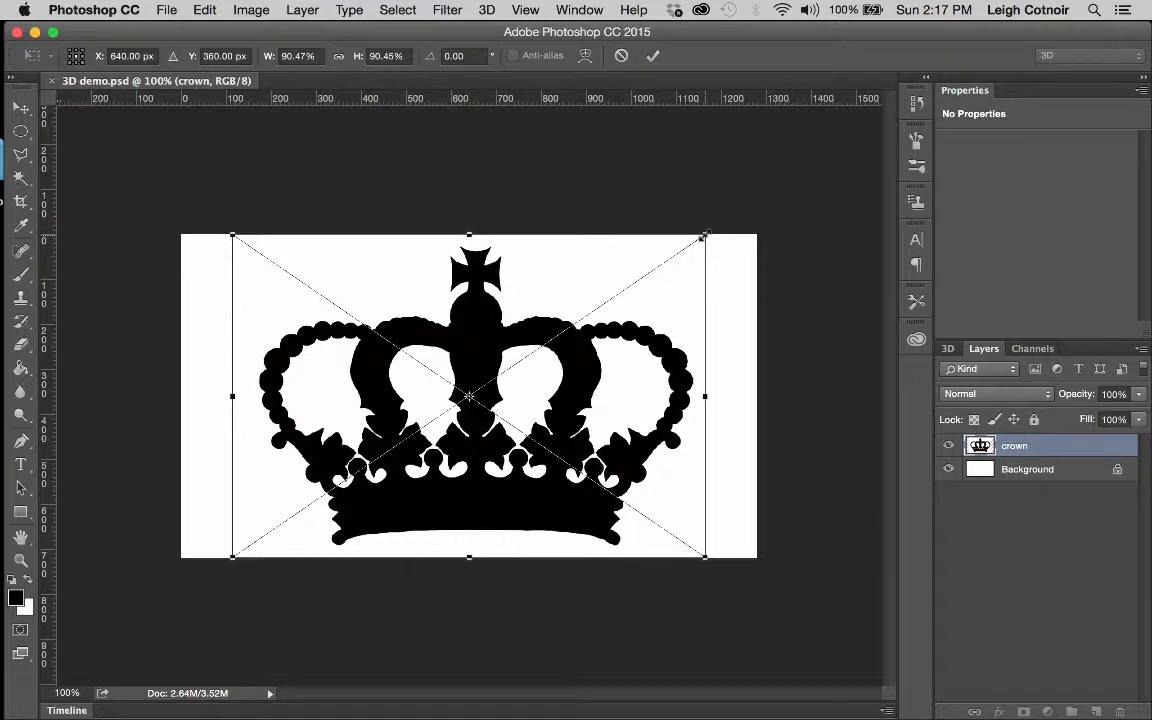
Scale the placed crown proportionally about its centre to about 26% (299 × 204 px) and commit the placement.
{"action": "left_click_drag", "start_coordinate": [703, 237], "coordinate": [537, 351]}
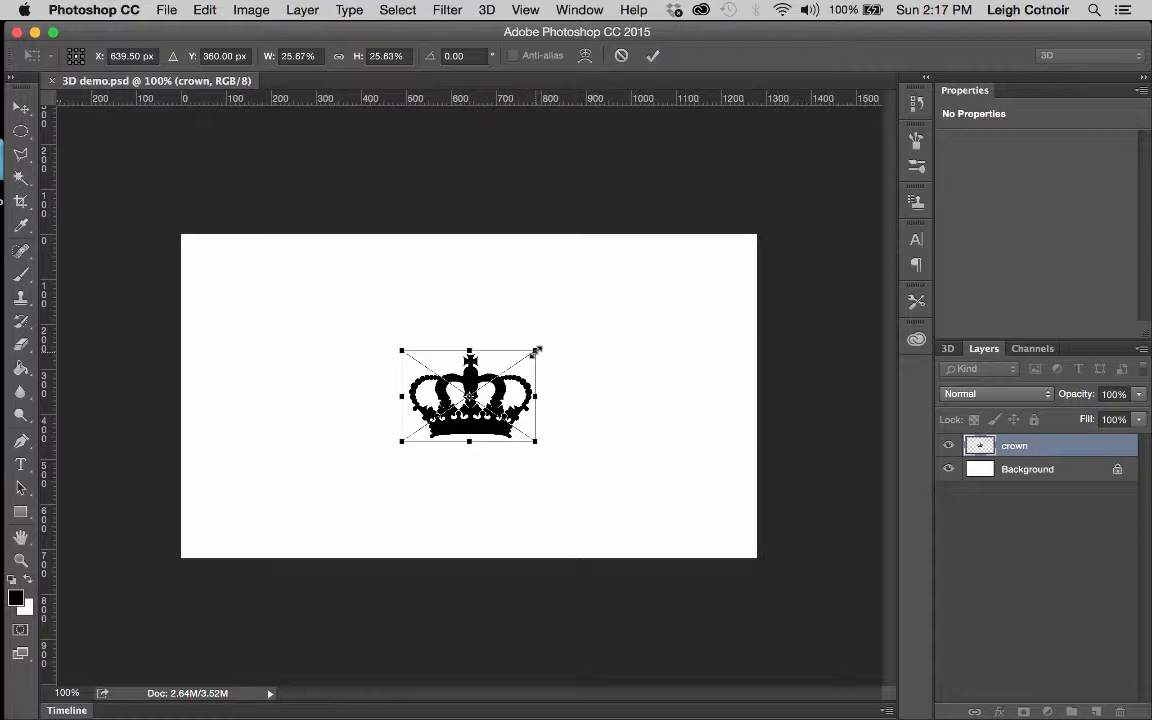
{"action": "key", "text": "Return"}
{"action": "key", "text": "e"}
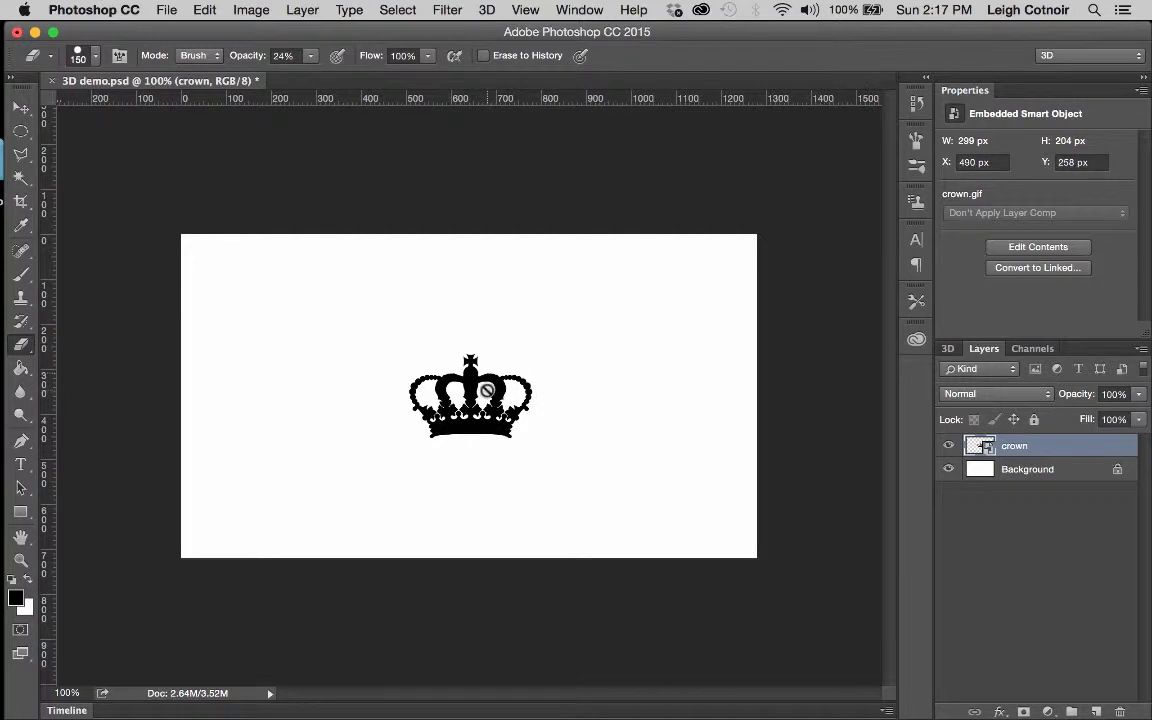
Rasterize the crown smart object layer.
{"action": "right_click", "coordinate": [998, 448]}
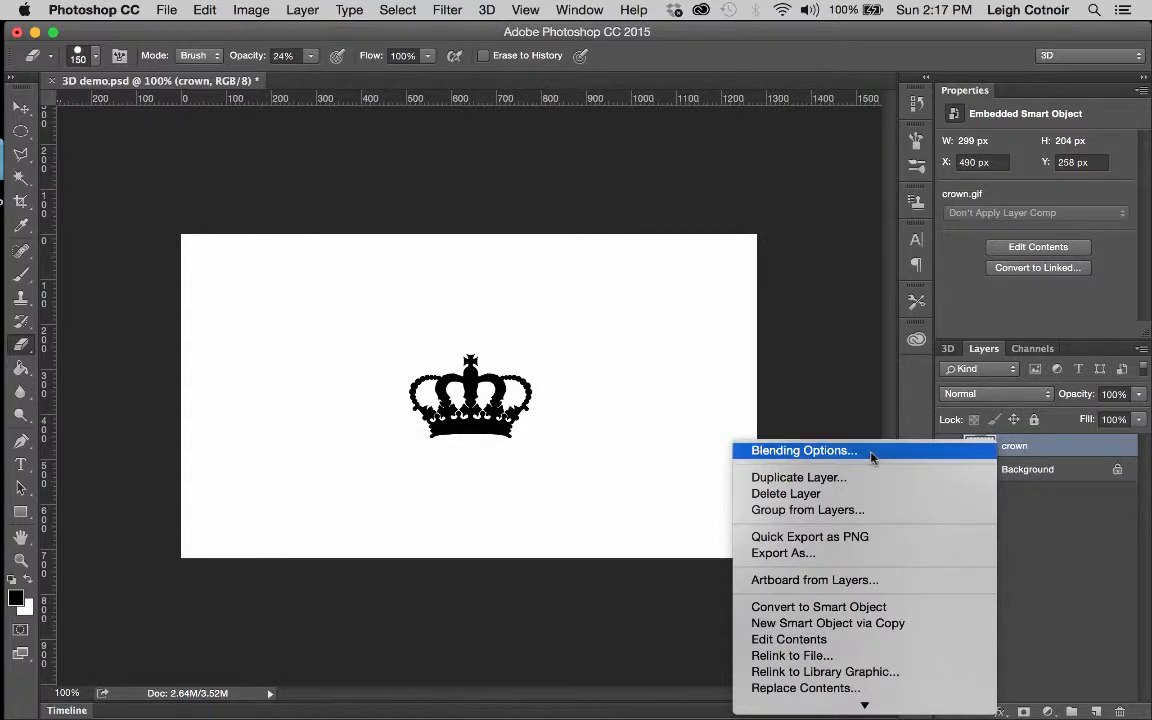
{"action": "mouse_move", "coordinate": [849, 710]}
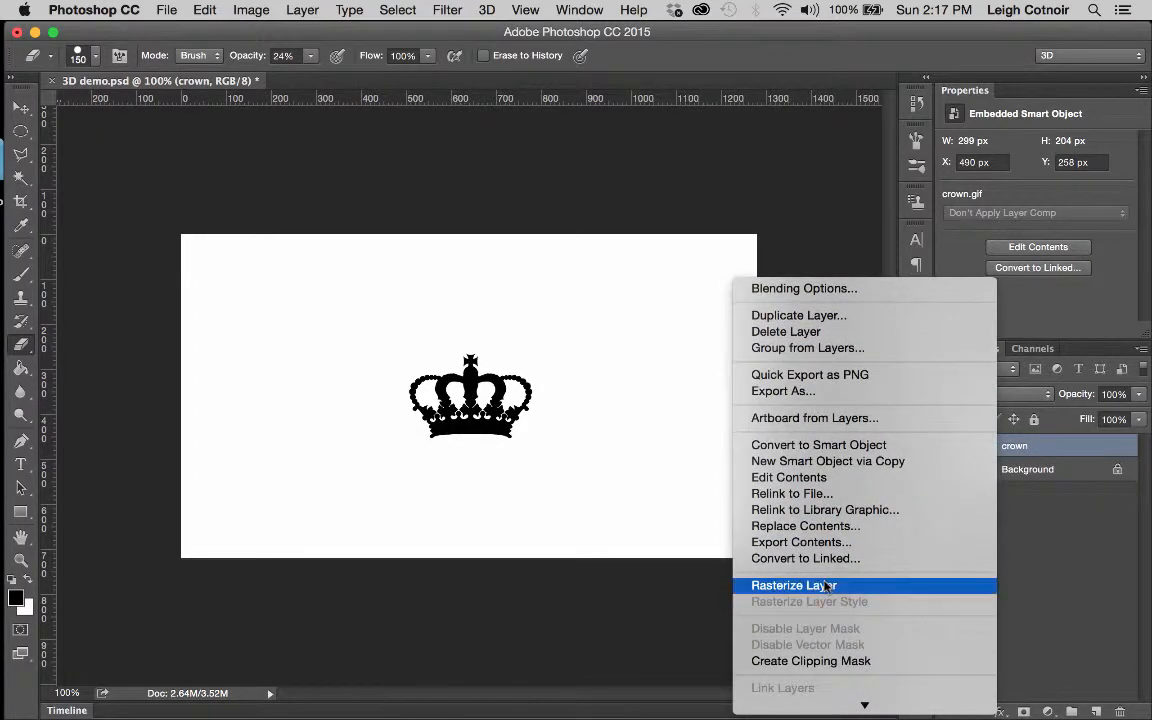
{"action": "left_click", "coordinate": [812, 590]}
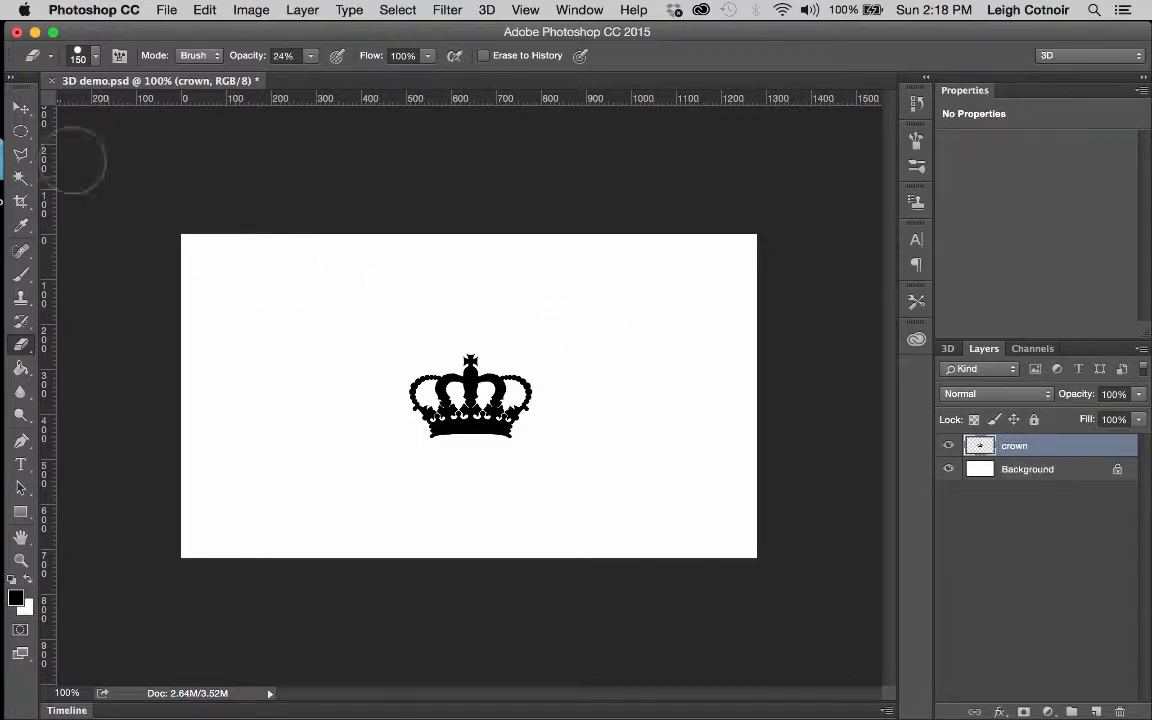
Move the crown straight down into the lower half of the canvas with the Move tool, keeping it horizontally centred.
{"action": "left_click", "coordinate": [20, 106]}
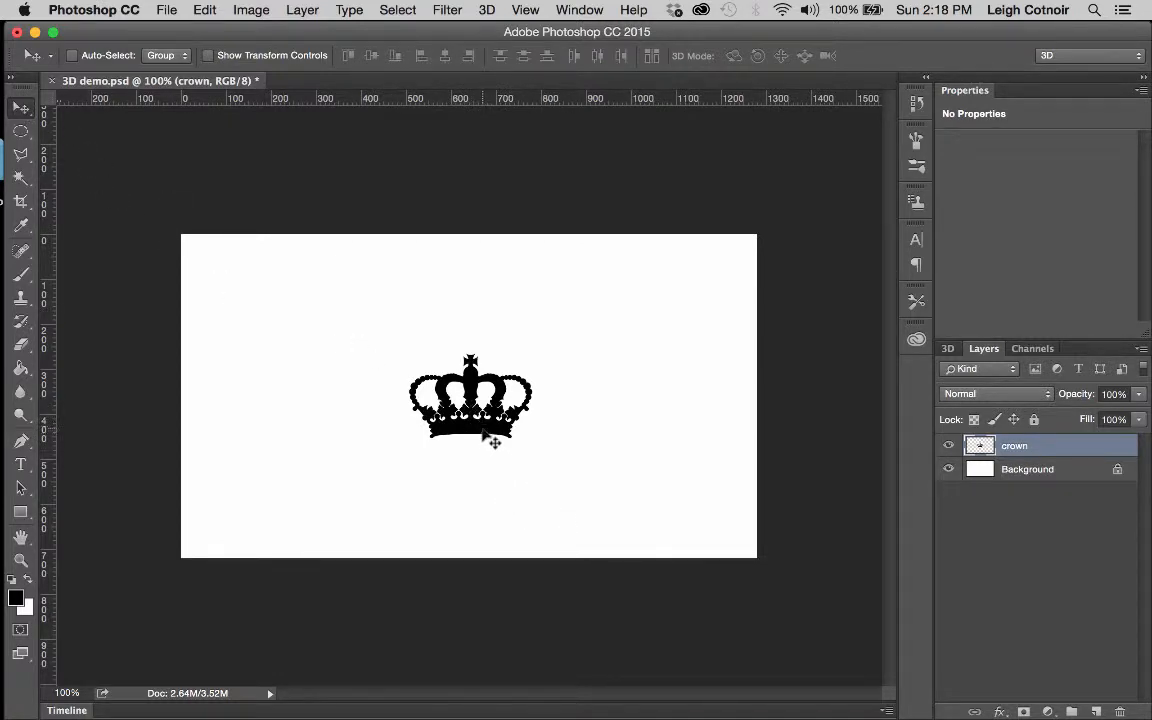
{"action": "left_click_drag", "start_coordinate": [482, 426], "coordinate": [482, 482]}
{"action": "key", "text": "Down"}
{"action": "key", "text": "Down"}
{"action": "key", "text": "Down"}
{"action": "key", "text": "Down"}
{"action": "key", "text": "Down"}
{"action": "key", "text": "Down"}
{"action": "key", "text": "Down"}
{"action": "key", "text": "Down"}
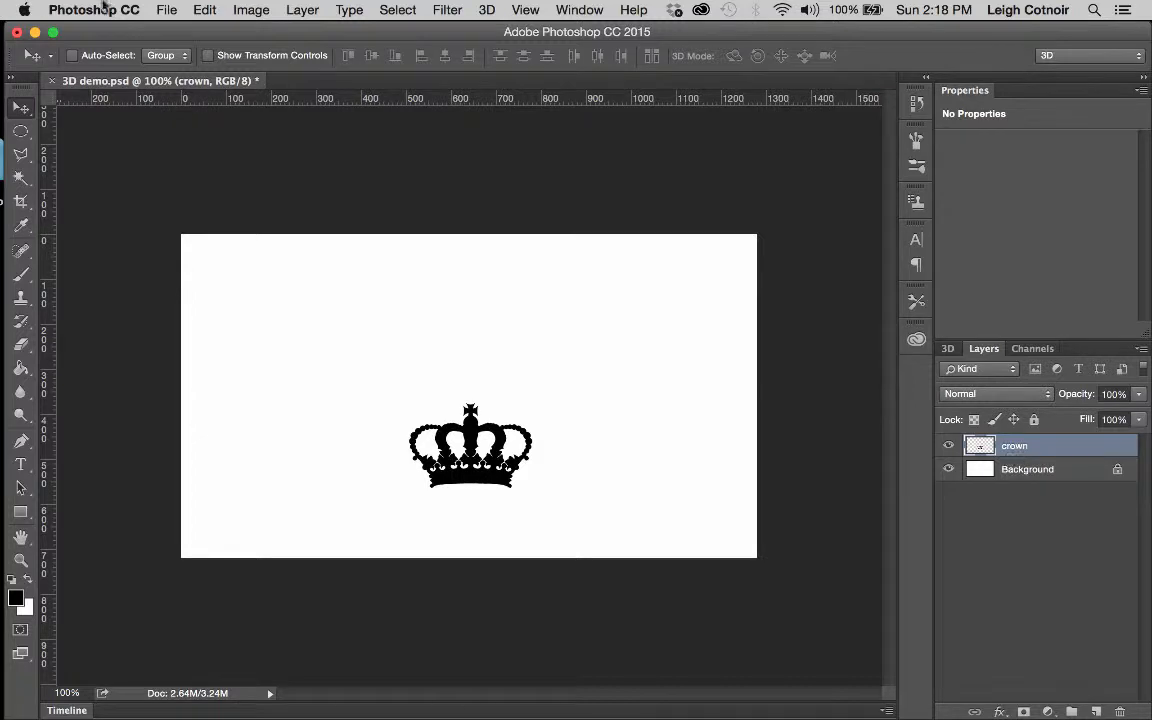
Place Dark Rusted Steel.jpg from the resources files folder as an embedded image above the crown layer.
{"action": "left_click", "coordinate": [160, 9]}
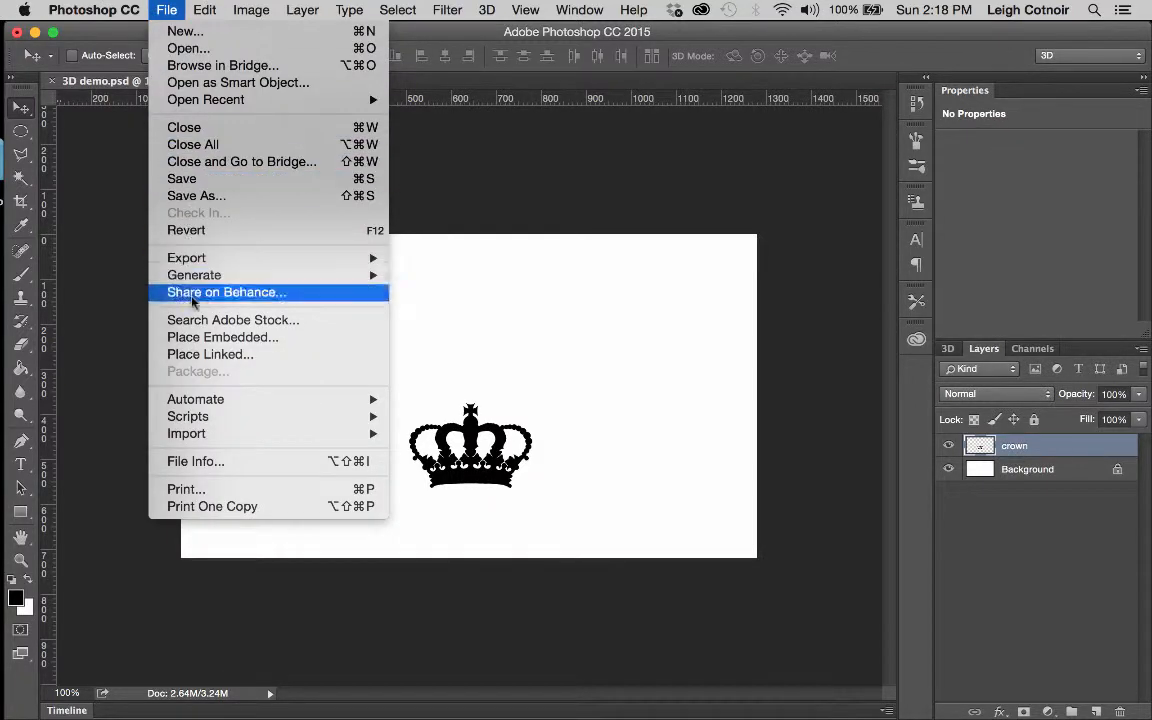
{"action": "left_click", "coordinate": [210, 339]}
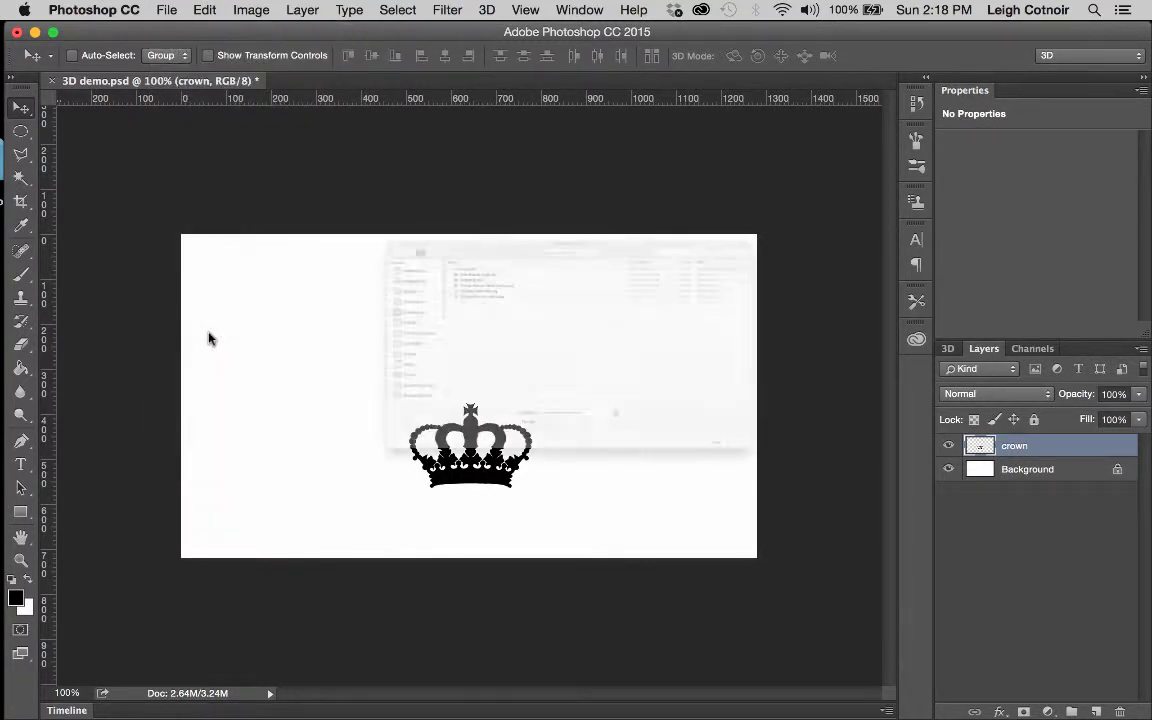
{"action": "left_click", "coordinate": [247, 130]}
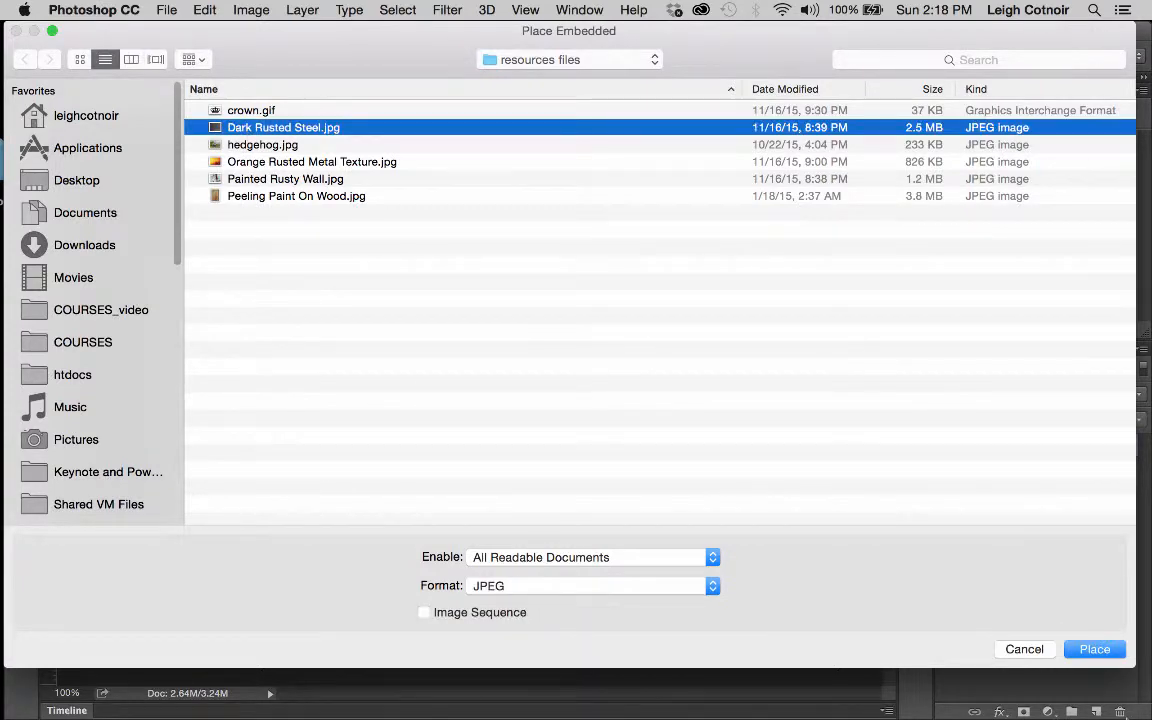
{"action": "left_click", "coordinate": [1094, 649]}
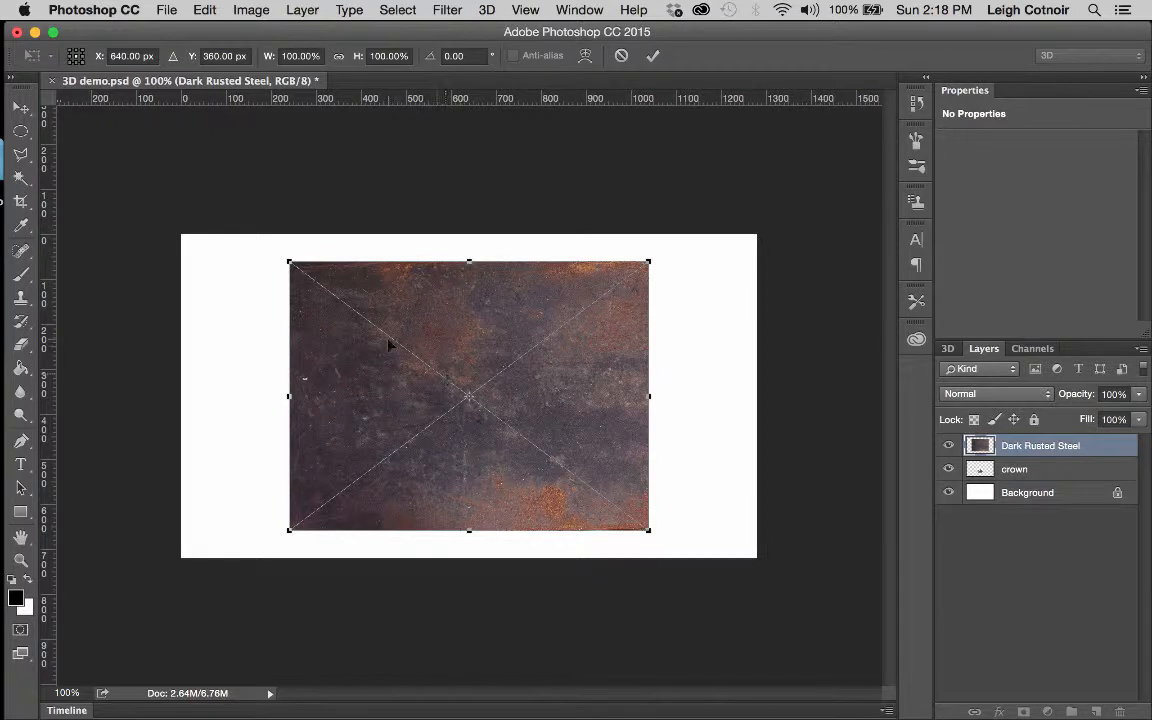
Align the rusted steel image to the canvas's upper-left corner, stretch it non-proportionally to 1280 × 720 px, and commit it.
{"action": "left_click_drag", "start_coordinate": [437, 340], "coordinate": [328, 312]}
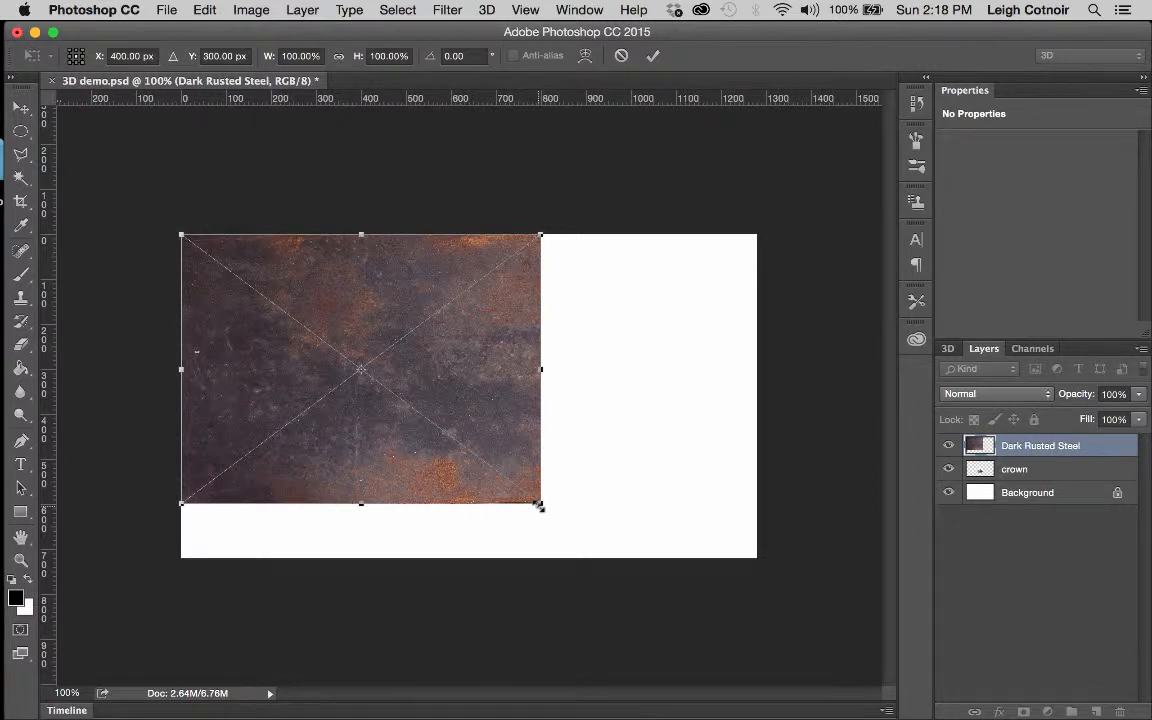
{"action": "left_click_drag", "start_coordinate": [539, 506], "coordinate": [758, 560]}
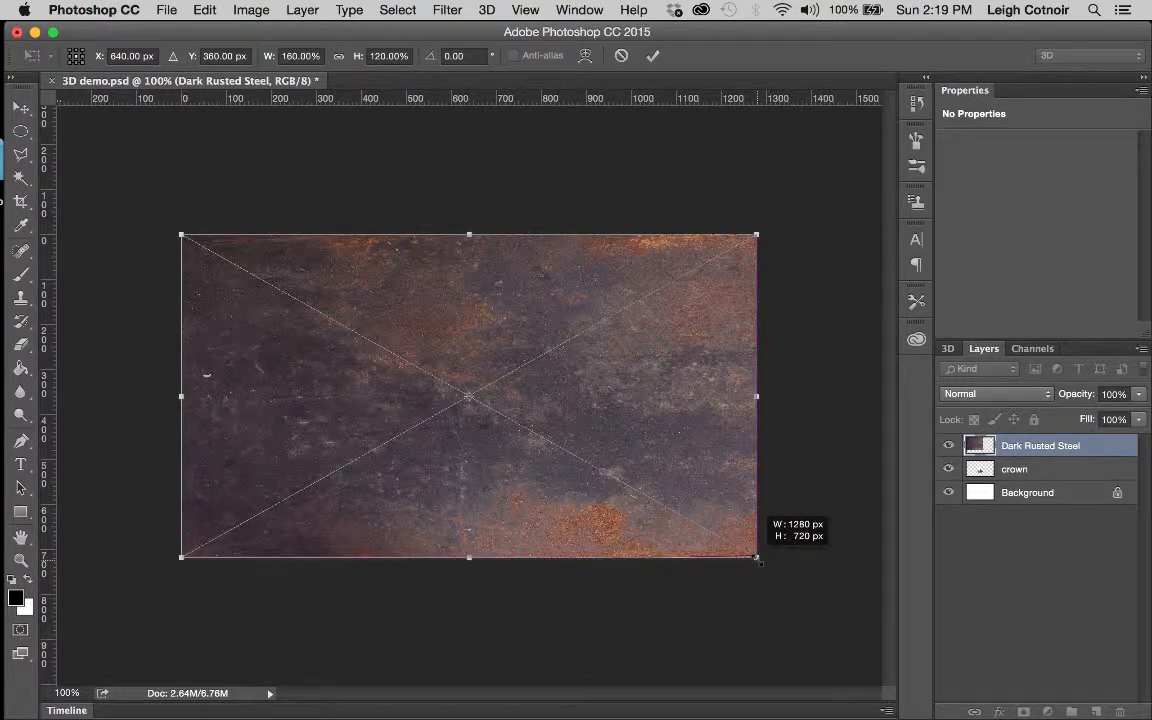
{"action": "key", "text": "shift"}
{"action": "left_click_drag", "start_coordinate": [758, 560], "coordinate": [758, 561]}
{"action": "key", "text": "shift"}
{"action": "key", "text": "shift"}
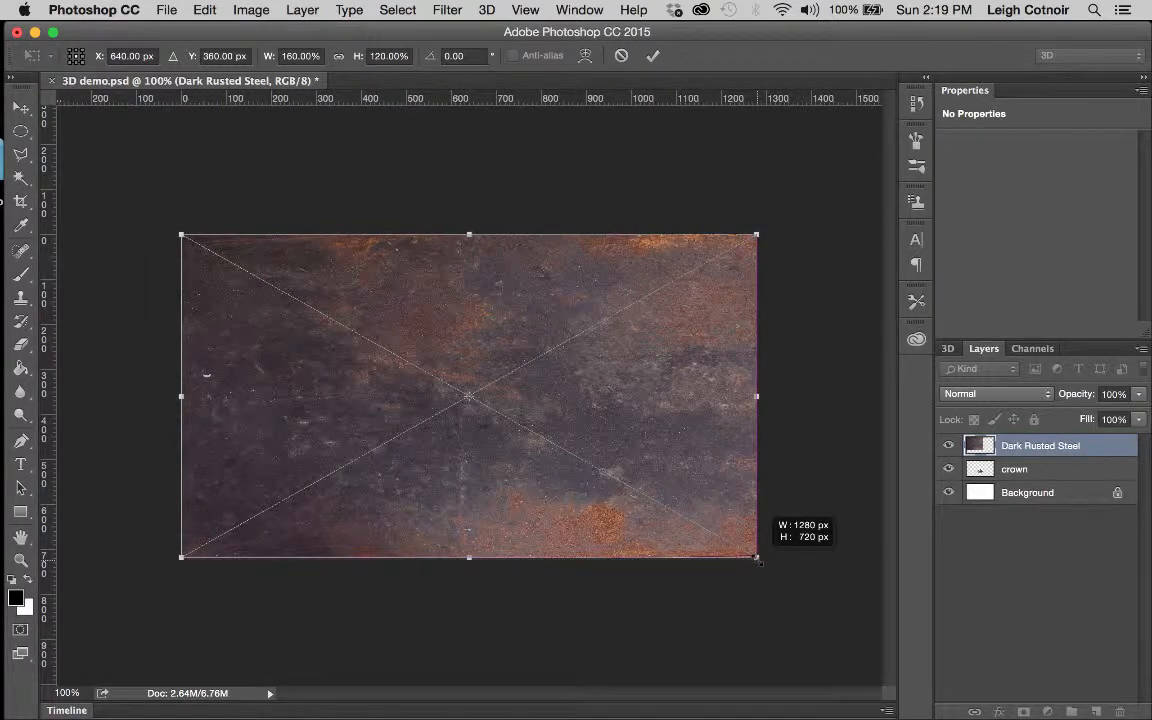
{"action": "left_click_drag", "start_coordinate": [758, 561], "coordinate": [758, 561]}
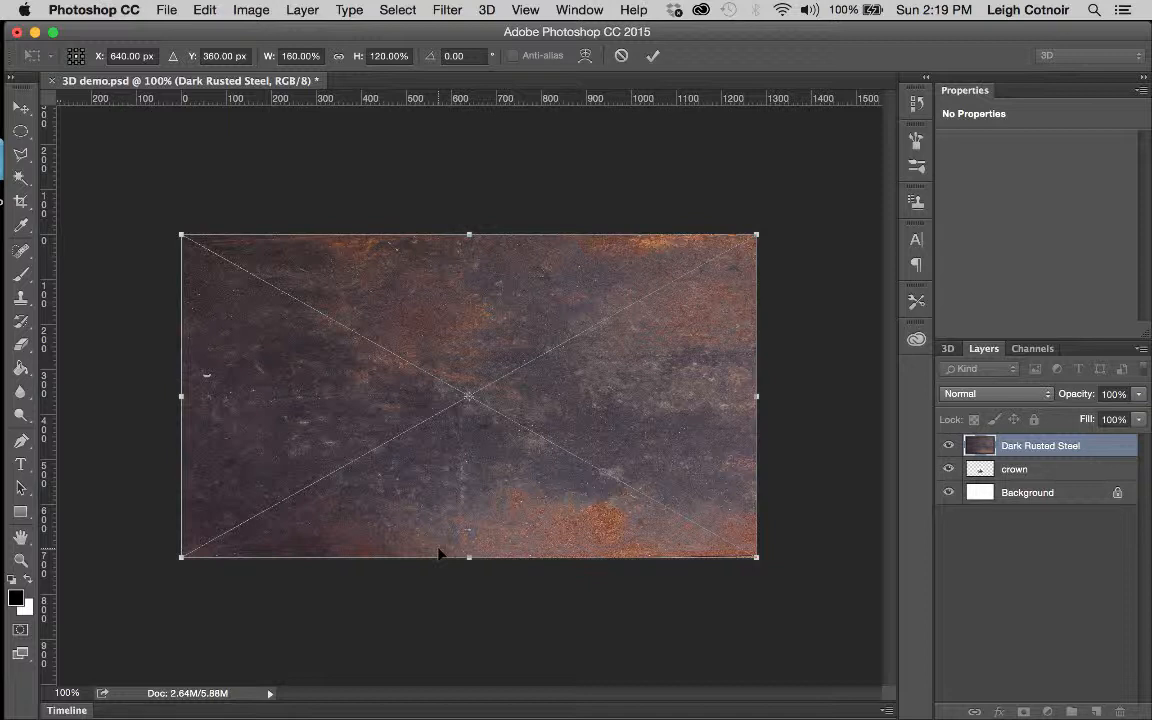
{"action": "key", "text": "Return"}
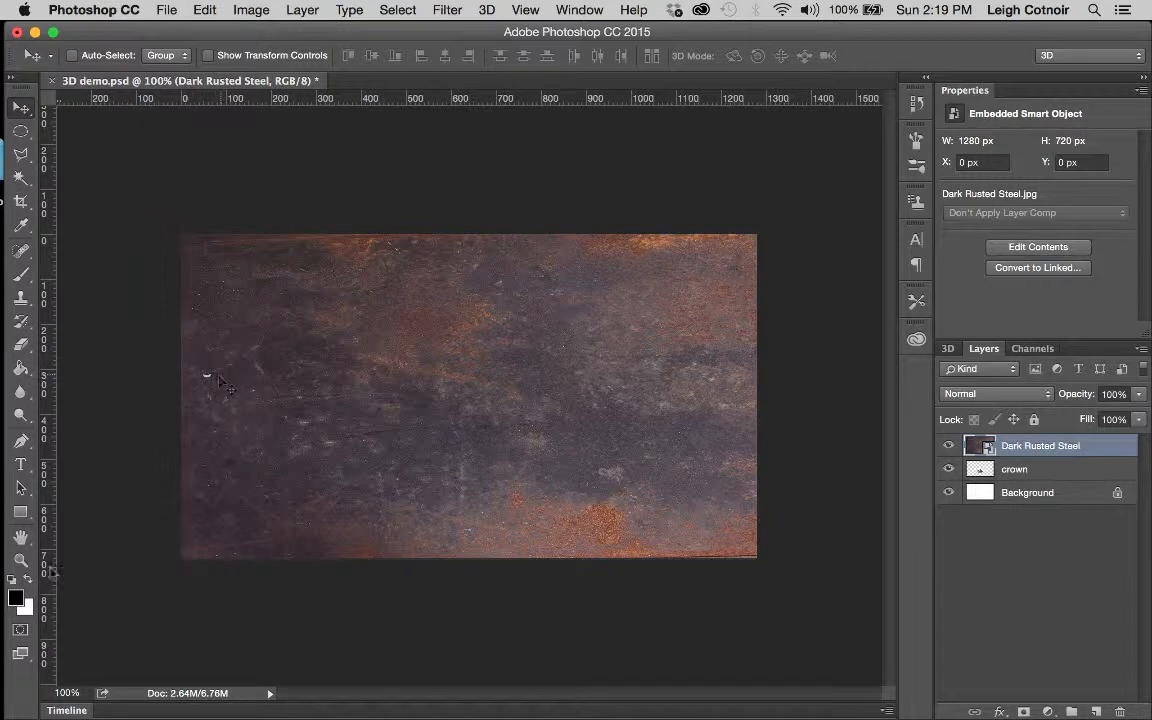
Zoom to 400% on the white mark near the steel texture's left edge and choose the Spot Healing Brush tool.
{"action": "left_click", "coordinate": [21, 562]}
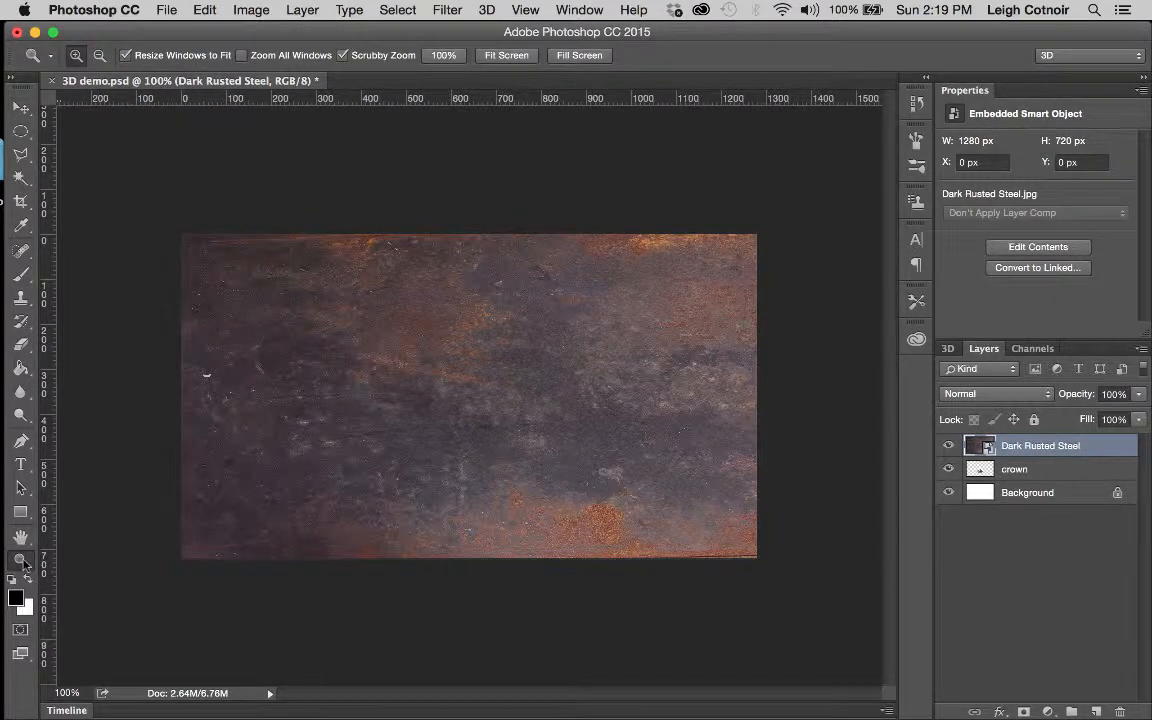
{"action": "left_click", "coordinate": [217, 380]}
{"action": "left_click", "coordinate": [200, 380]}
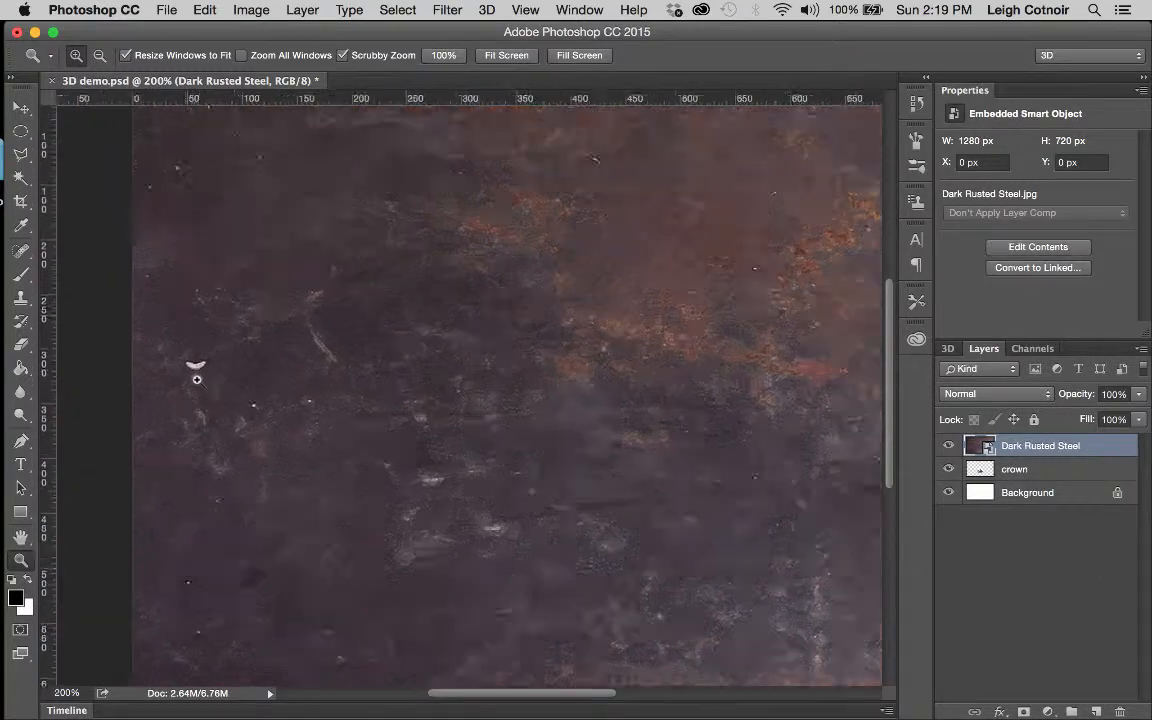
{"action": "left_click", "coordinate": [195, 378]}
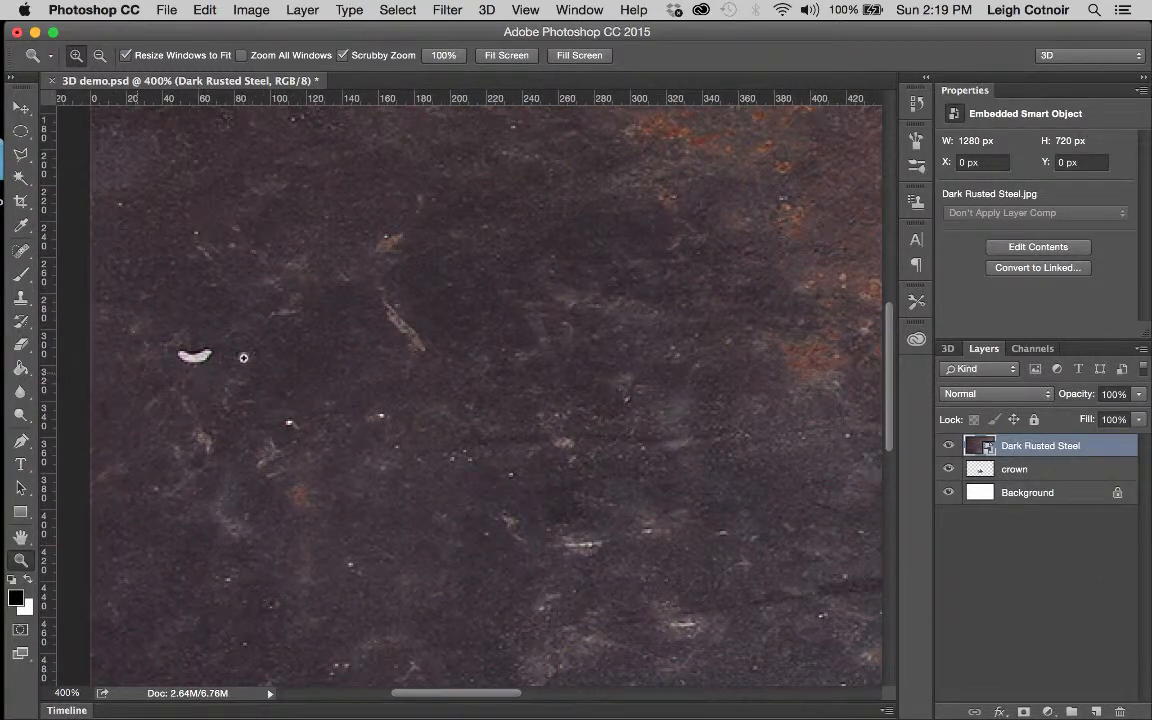
{"action": "left_click", "coordinate": [22, 300]}
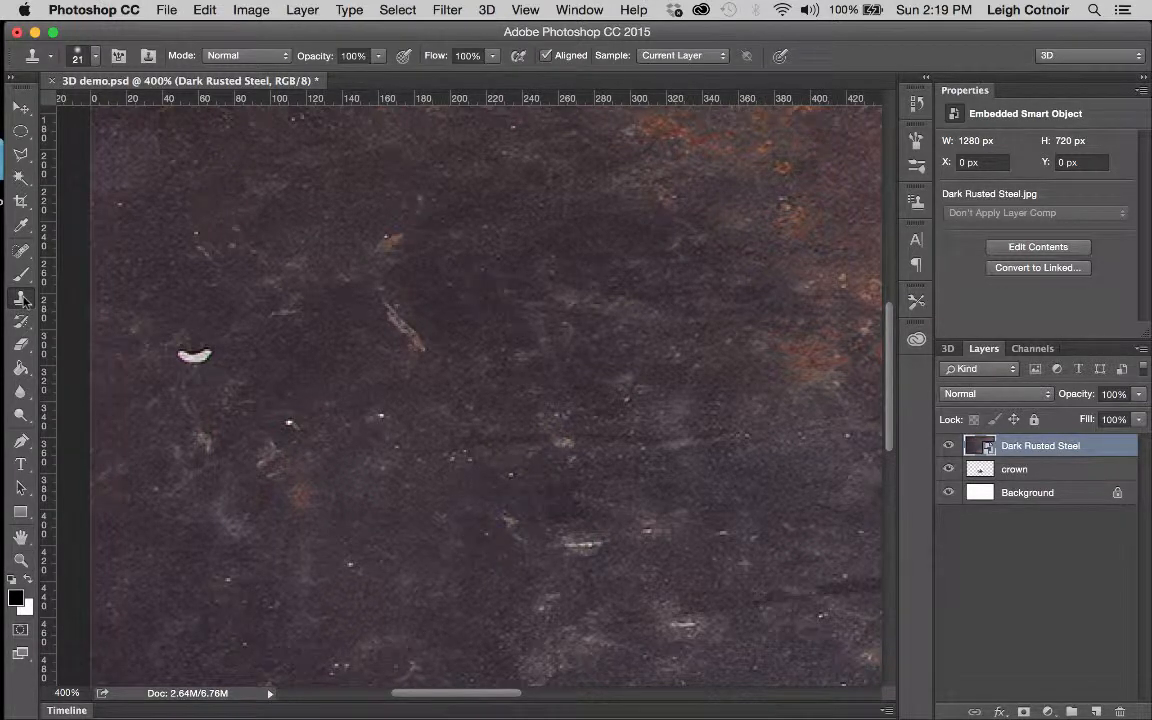
{"action": "left_click", "coordinate": [20, 250]}
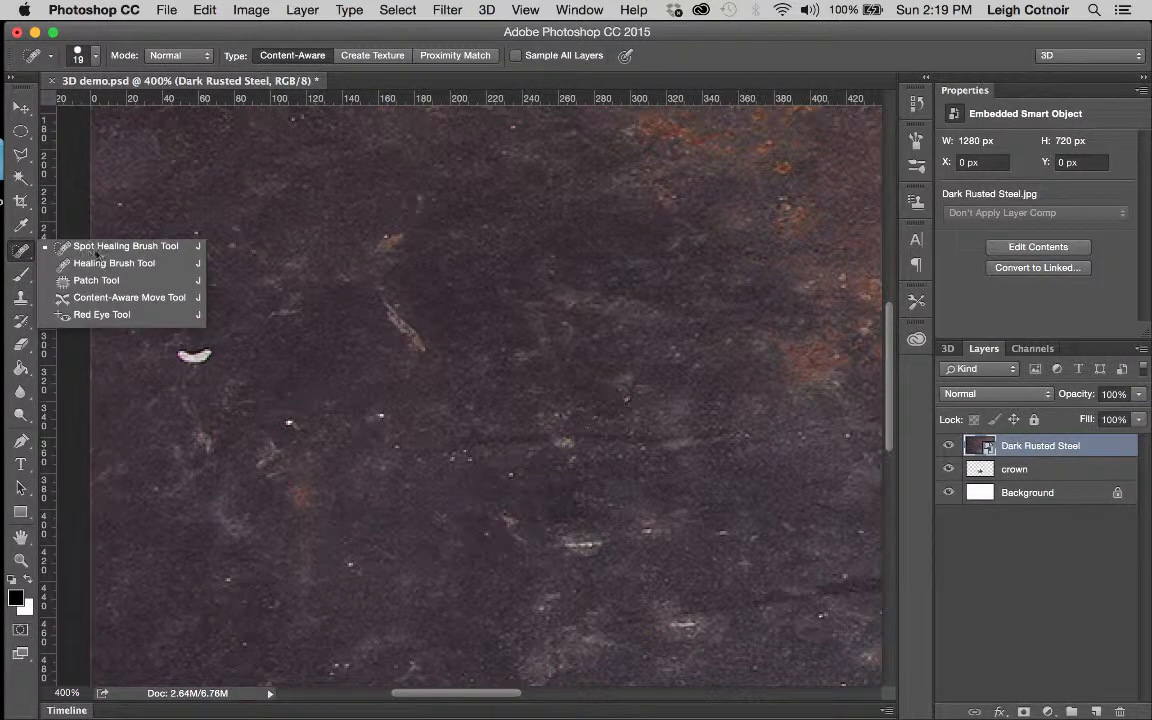
{"action": "left_click", "coordinate": [97, 248]}
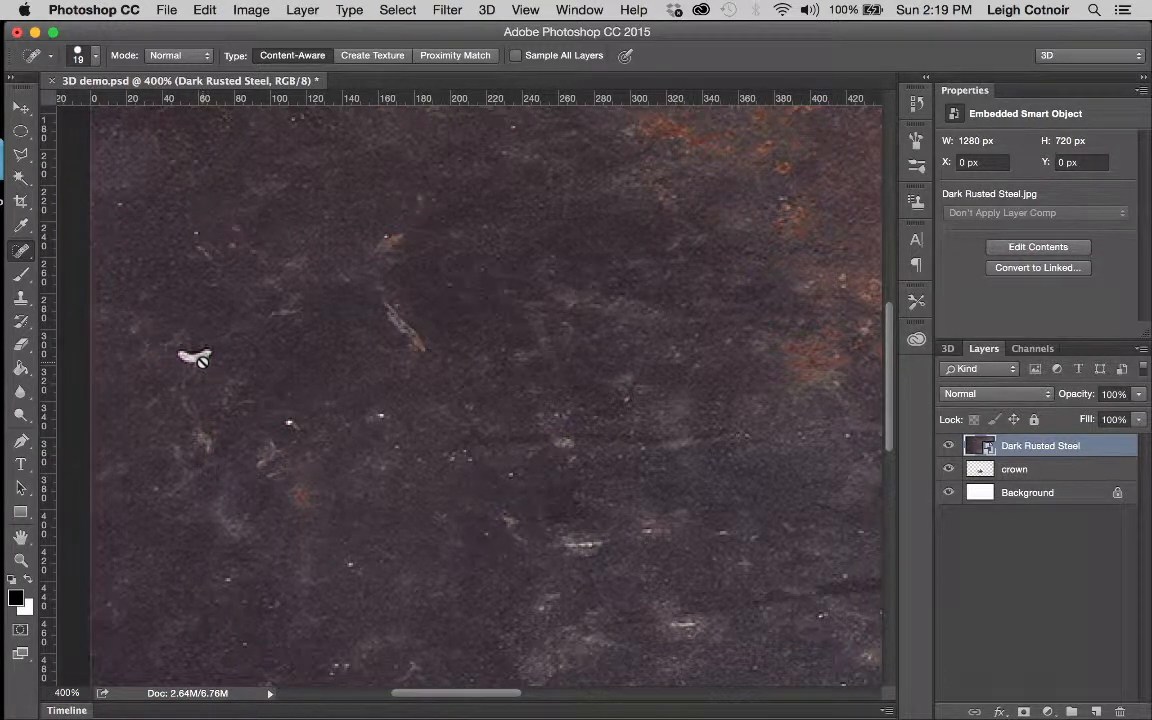
Rasterize the Dark Rusted Steel smart object layer.
{"action": "right_click", "coordinate": [1016, 449]}
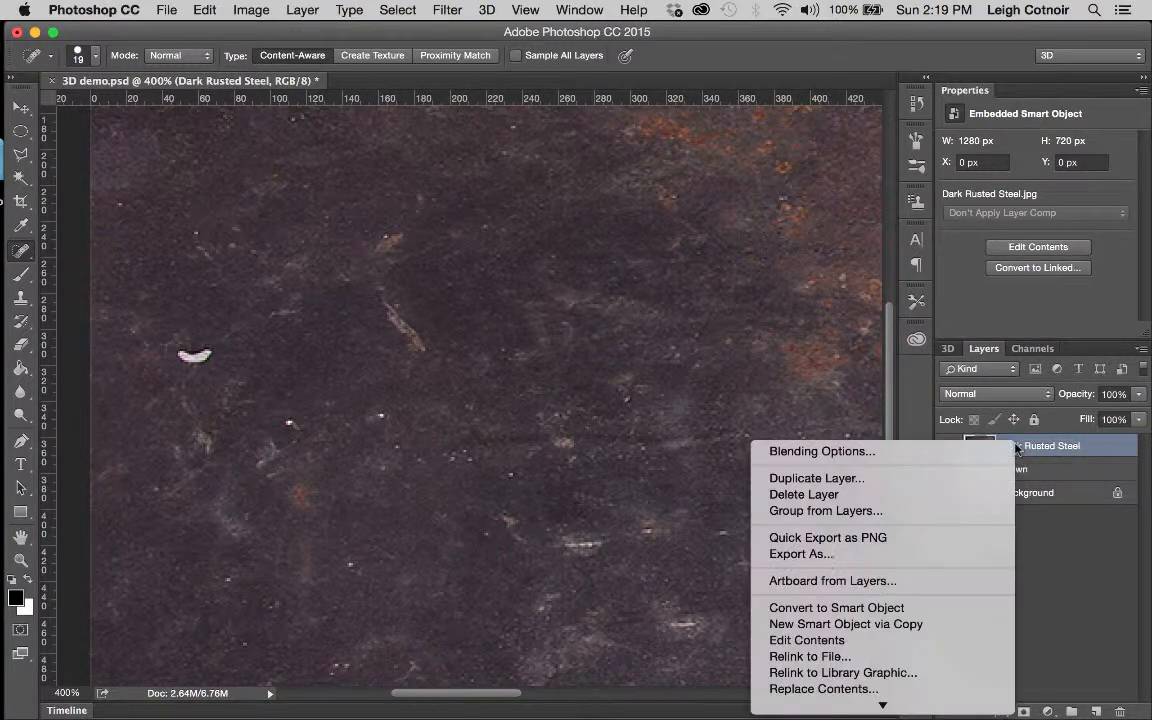
{"action": "mouse_move", "coordinate": [890, 704]}
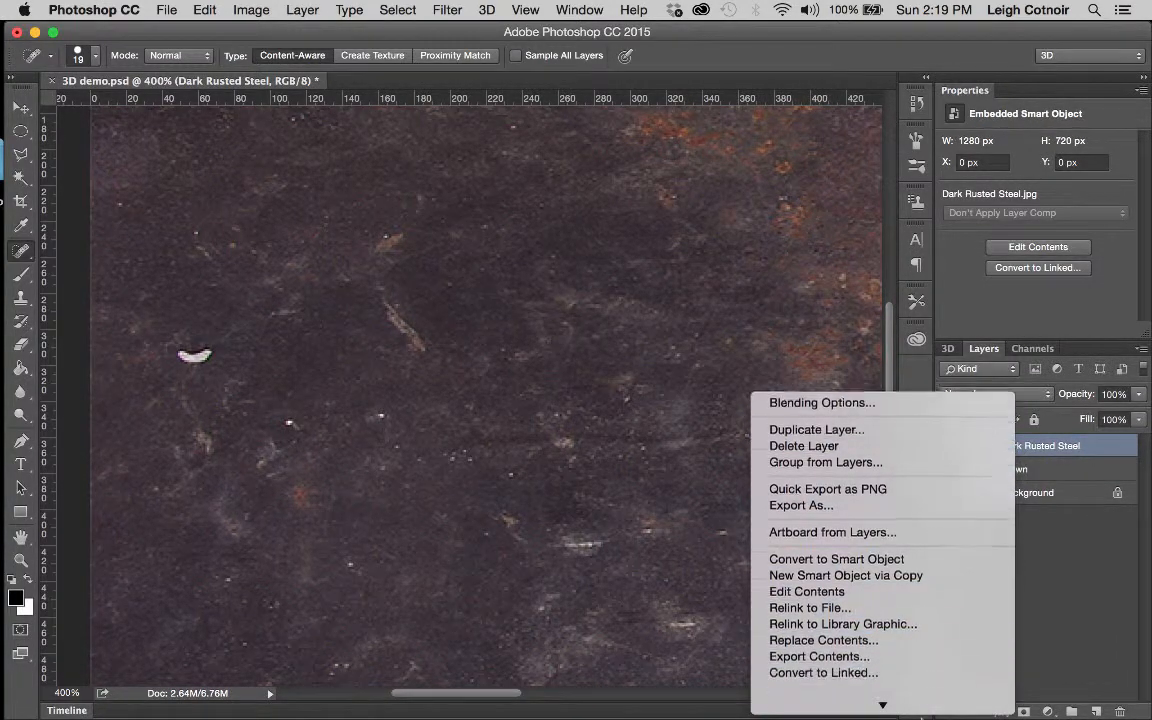
{"action": "left_click", "coordinate": [823, 602]}
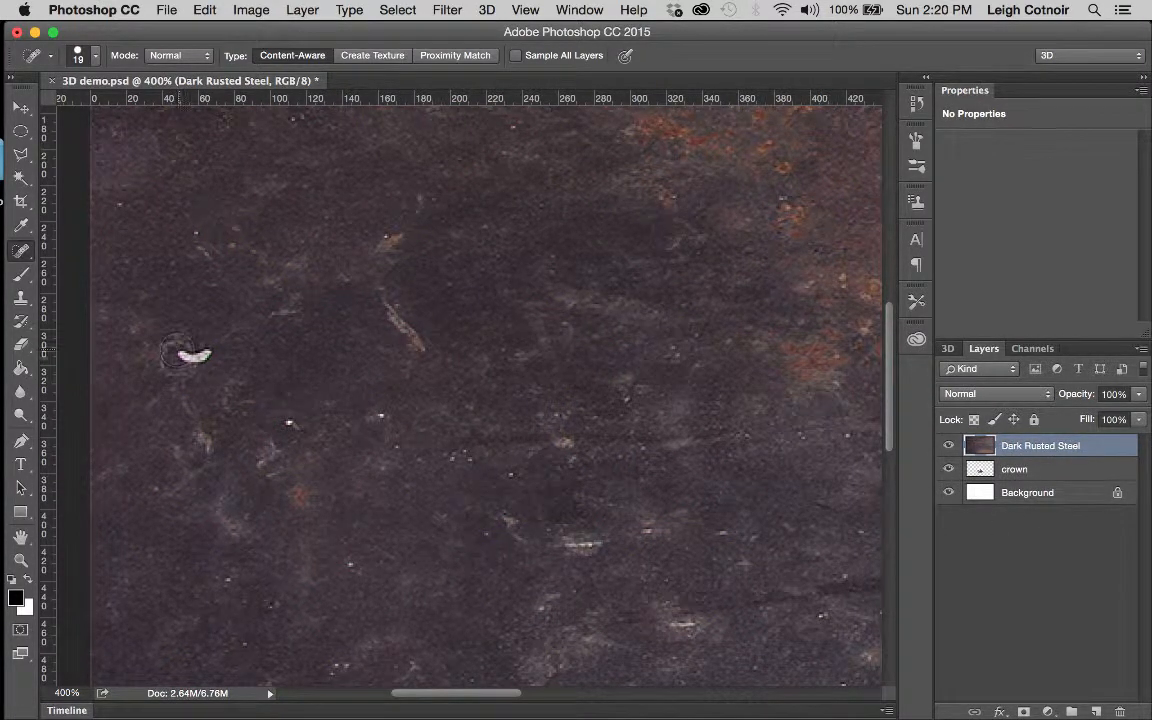
Remove the curved white mark and the two bright specks below and beside it with the content-aware Spot Healing Brush.
{"action": "left_click_drag", "start_coordinate": [183, 351], "coordinate": [211, 352]}
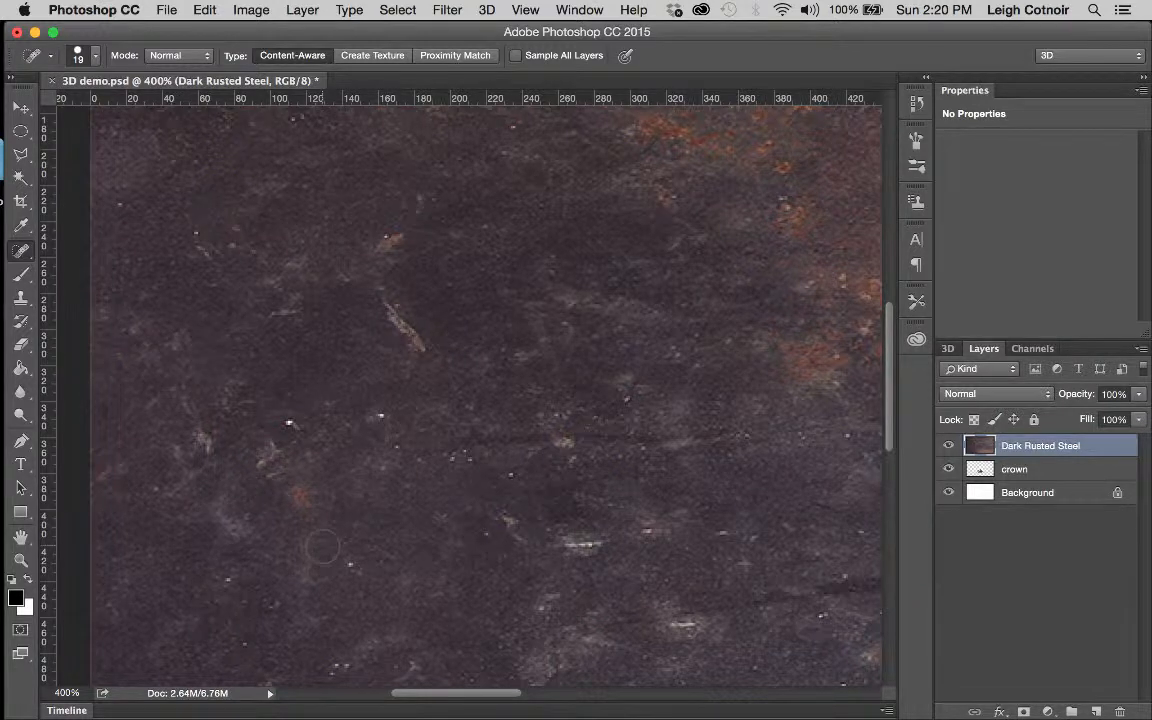
{"action": "left_click", "coordinate": [288, 422]}
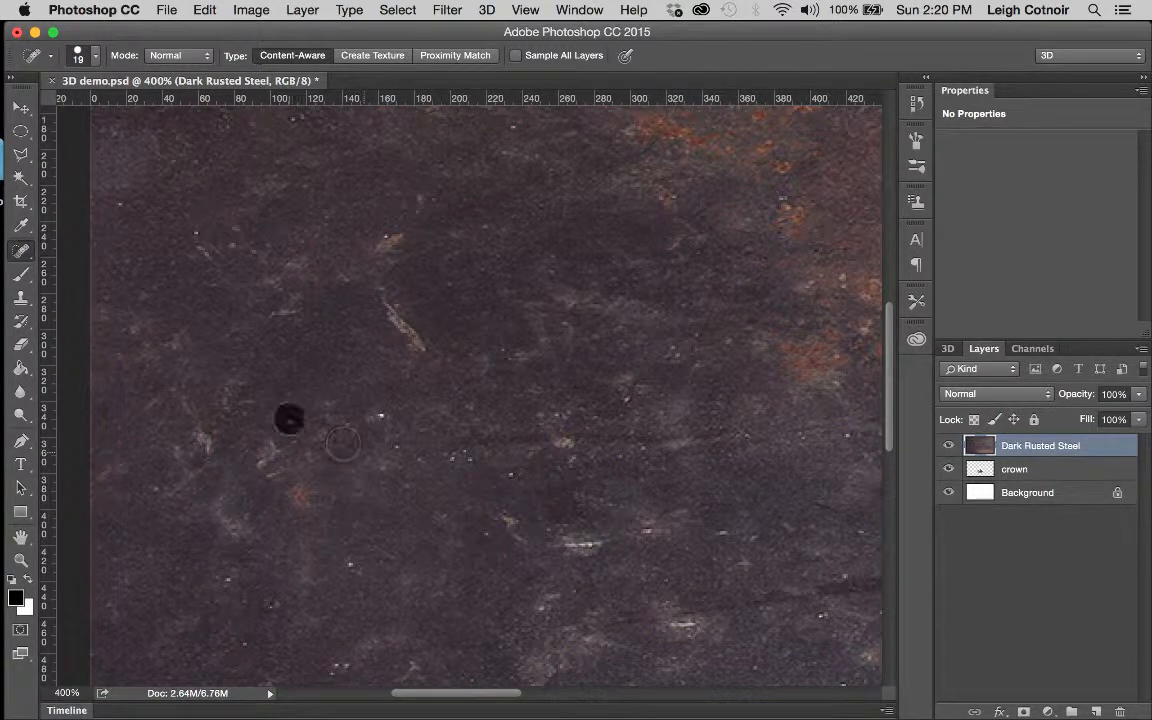
{"action": "left_click", "coordinate": [381, 415]}
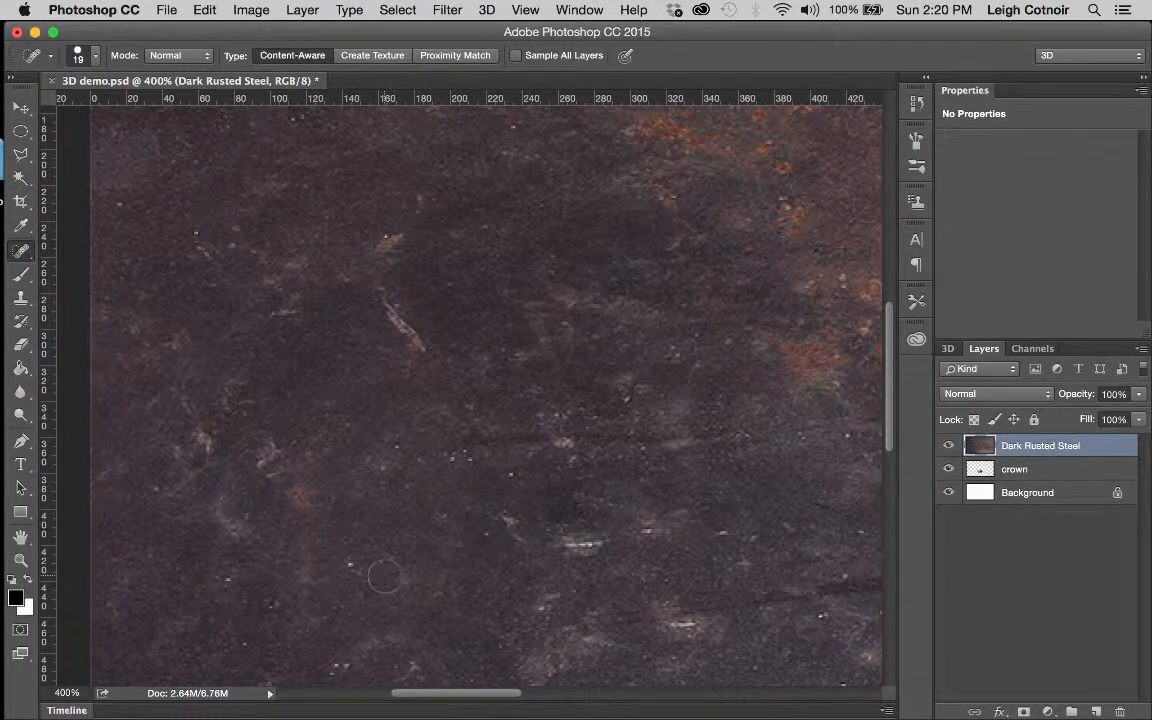
Heal the bright specks in the steel texture's lower-left area and the short white horizontal streak above them with the Spot Healing Brush.
{"action": "scroll", "coordinate": [382, 577], "scroll_direction": "down", "scroll_amount": 10}
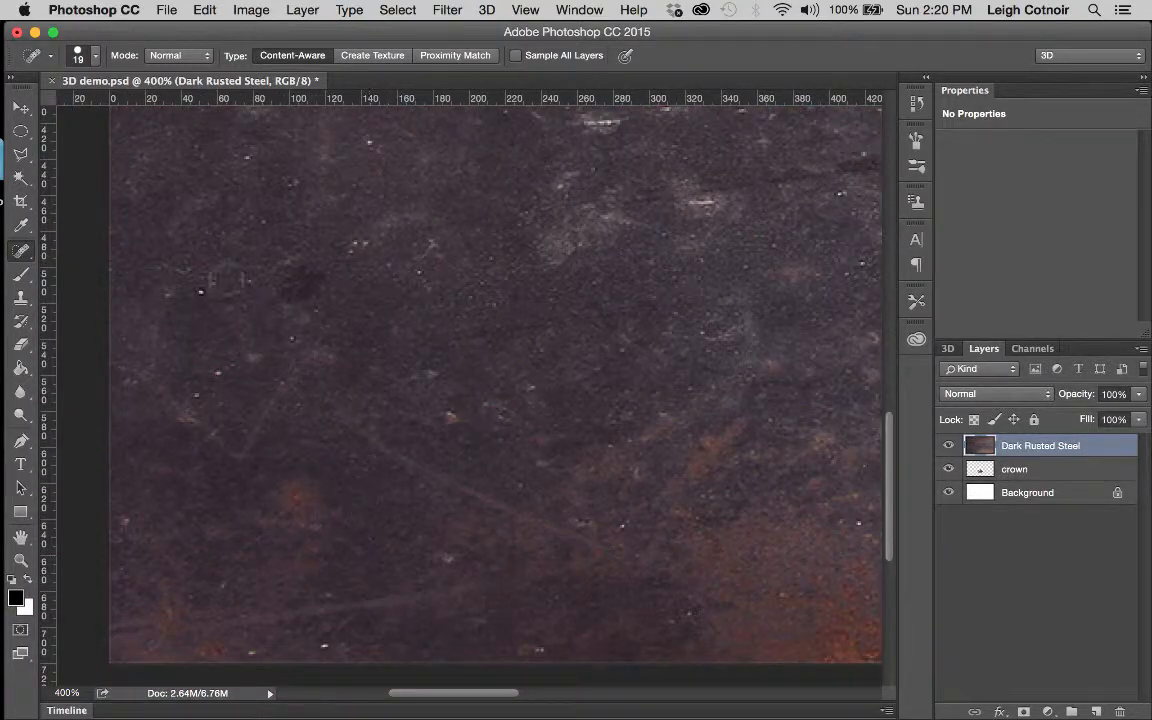
{"action": "left_click", "coordinate": [200, 290]}
{"action": "left_click", "coordinate": [326, 645]}
{"action": "left_click", "coordinate": [362, 247]}
{"action": "scroll", "coordinate": [688, 264], "scroll_direction": "up", "scroll_amount": 10}
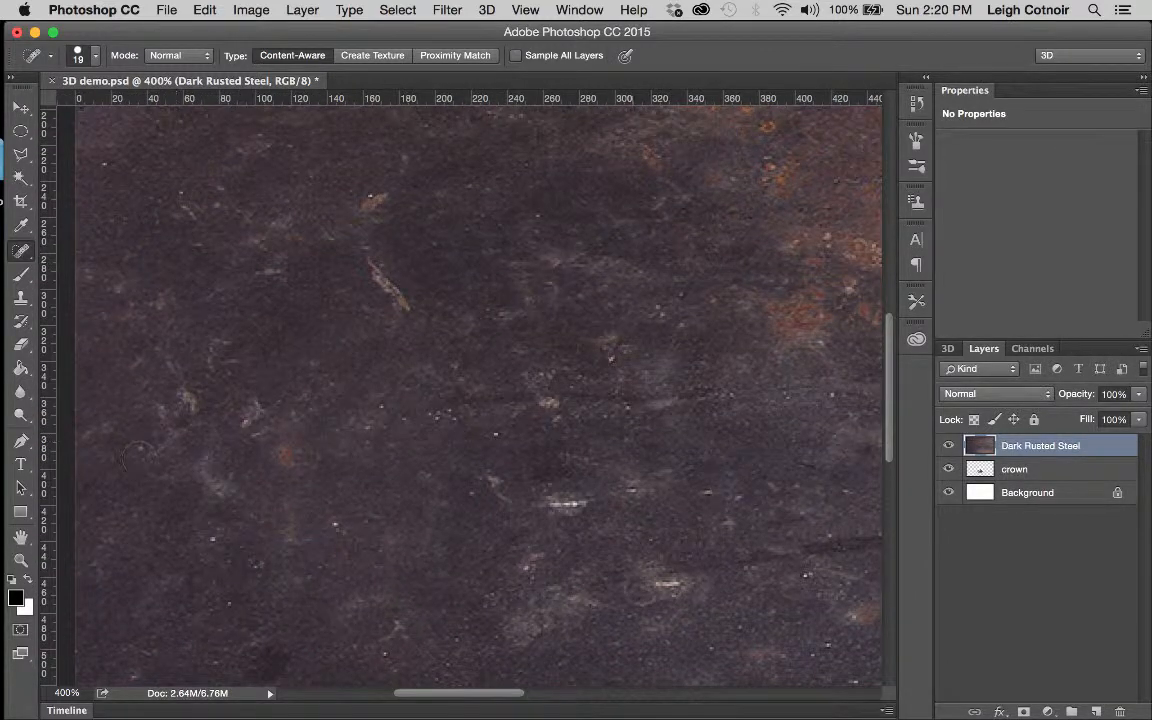
{"action": "left_click_drag", "start_coordinate": [565, 503], "coordinate": [535, 504]}
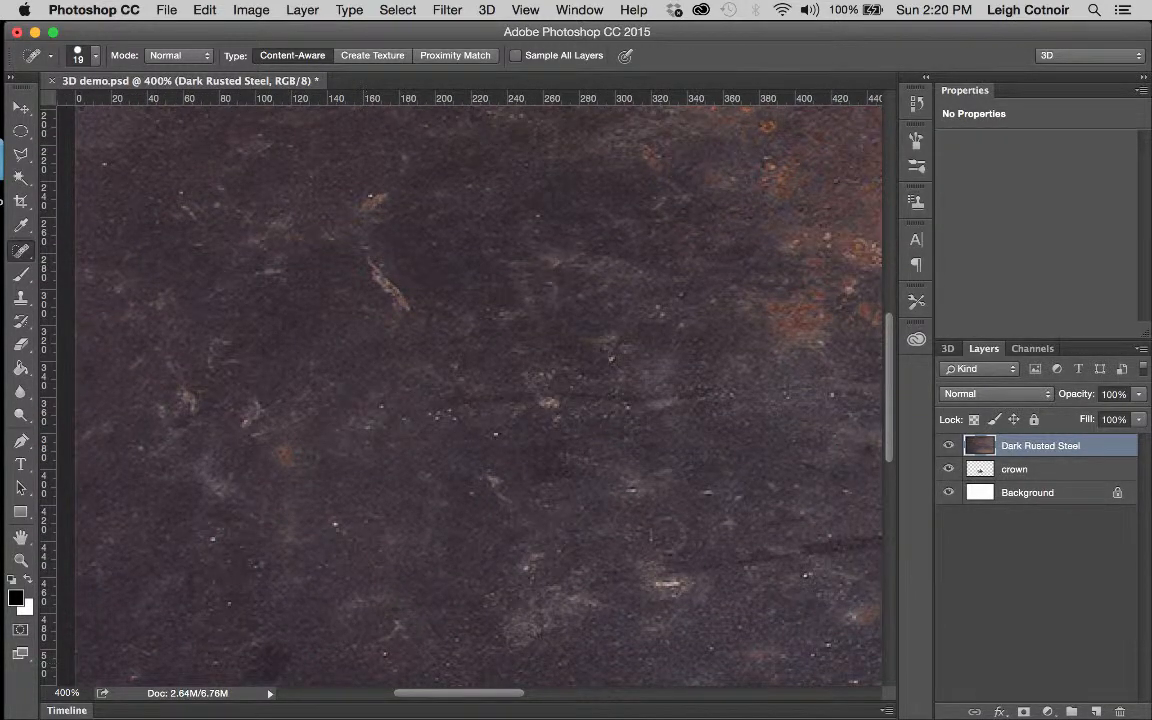
Zoom out to 100% and place Painted Rusty Wall.jpg as an embedded image above the Dark Rusted Steel layer.
{"action": "mouse_move", "coordinate": [10, 535]}
{"action": "key", "text": "z"}
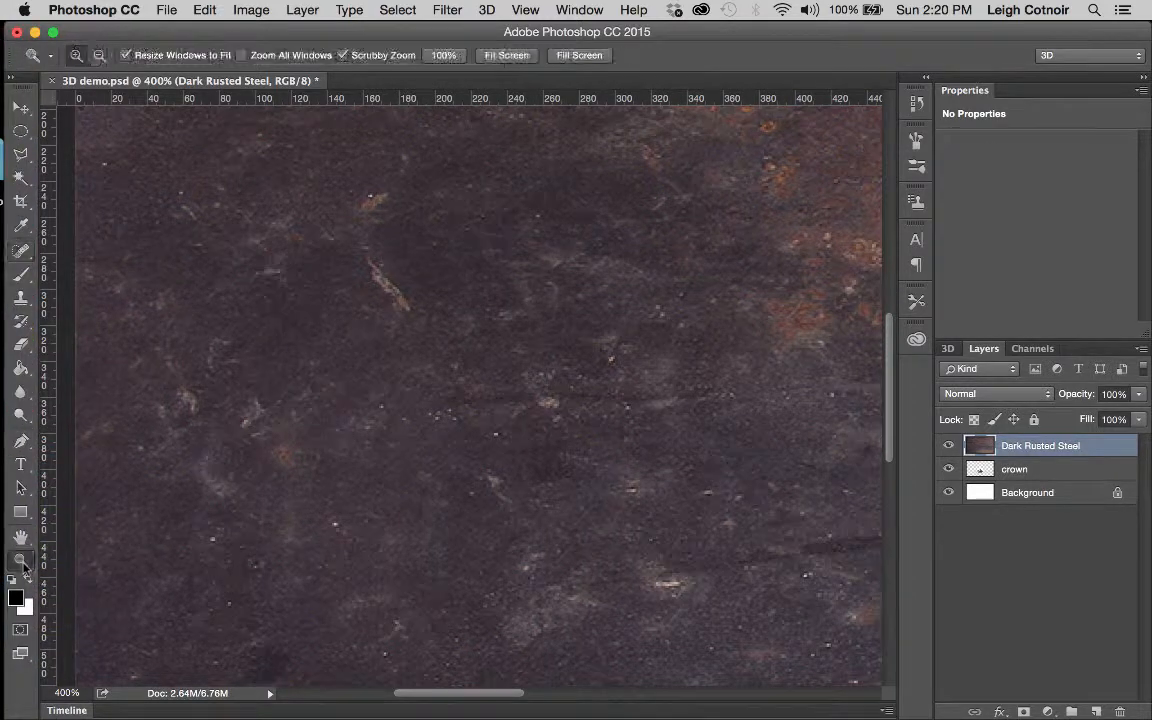
{"action": "left_click", "coordinate": [540, 572], "text": "alt"}
{"action": "left_click", "coordinate": [805, 522], "text": "alt"}
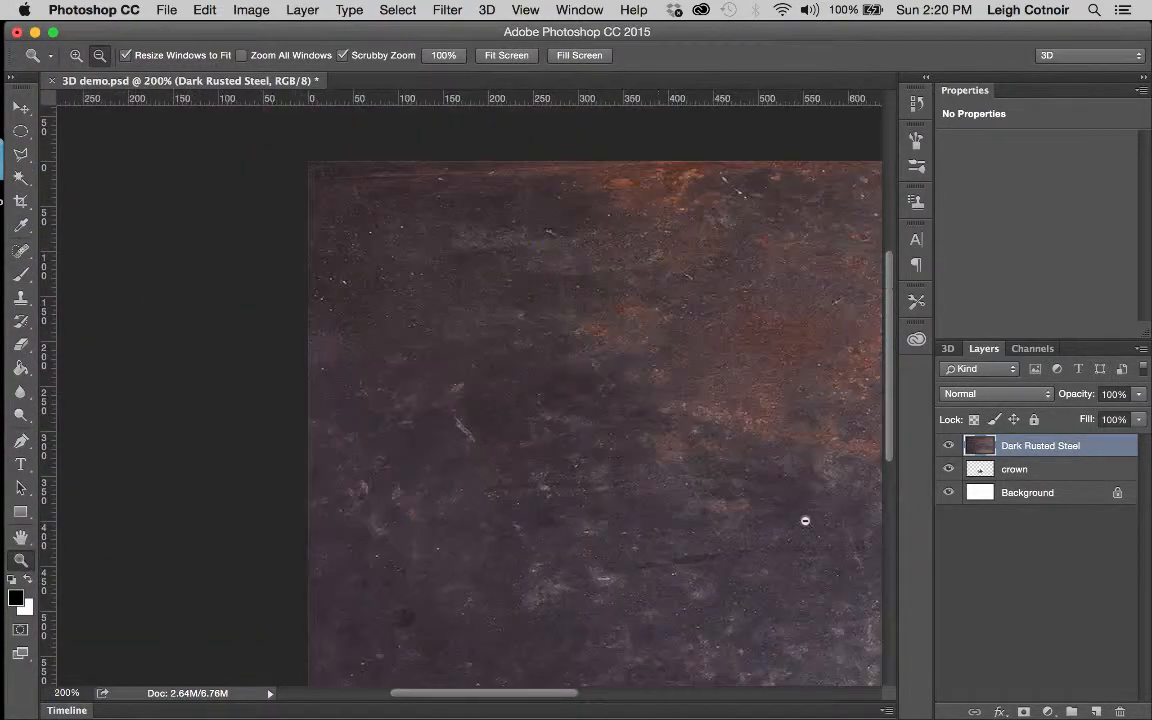
{"action": "left_click", "coordinate": [805, 522], "text": "alt"}
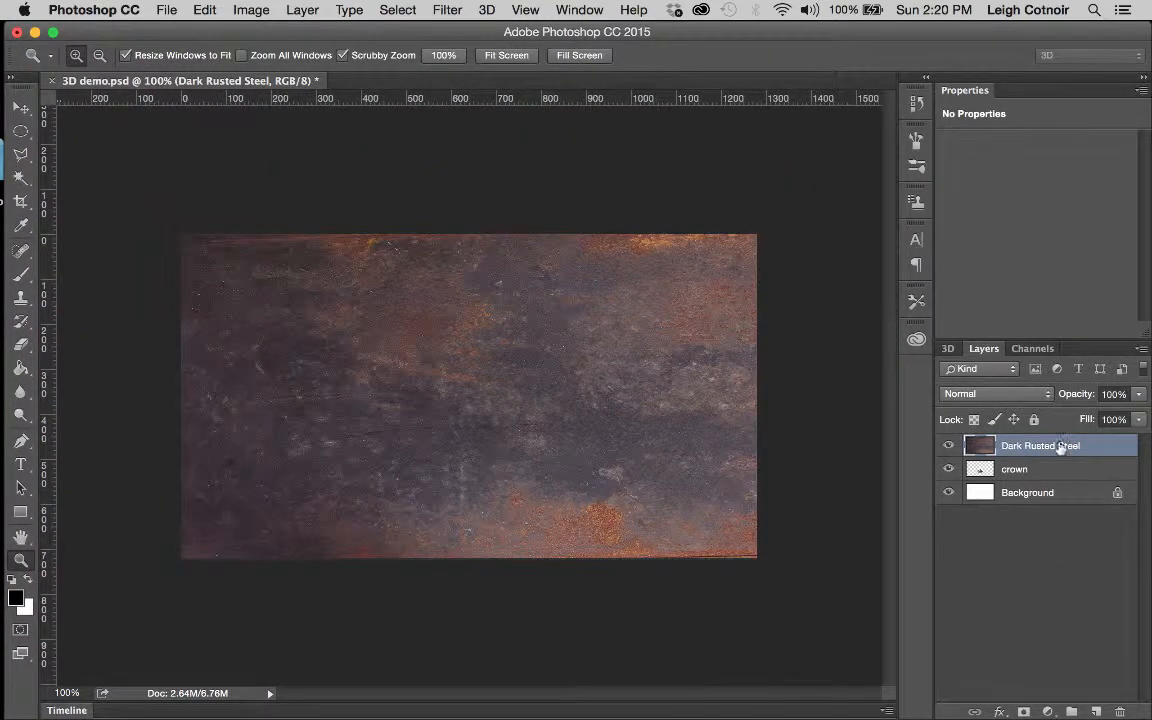
{"action": "left_click", "coordinate": [160, 9]}
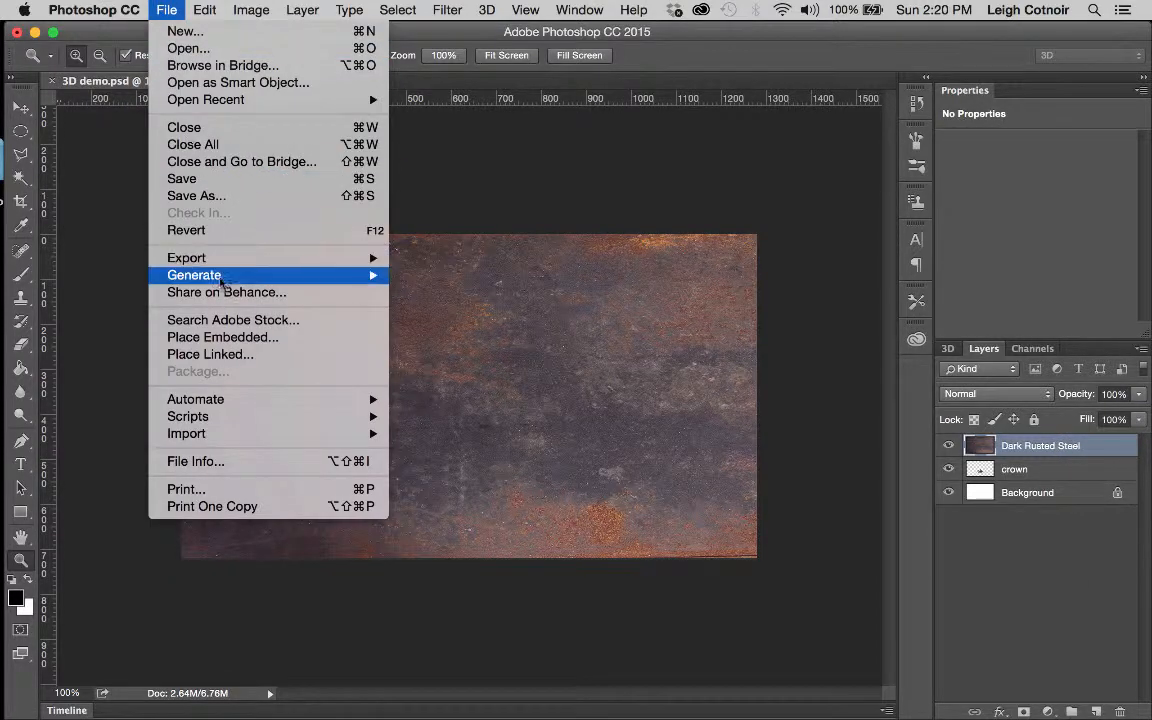
{"action": "mouse_move", "coordinate": [223, 280]}
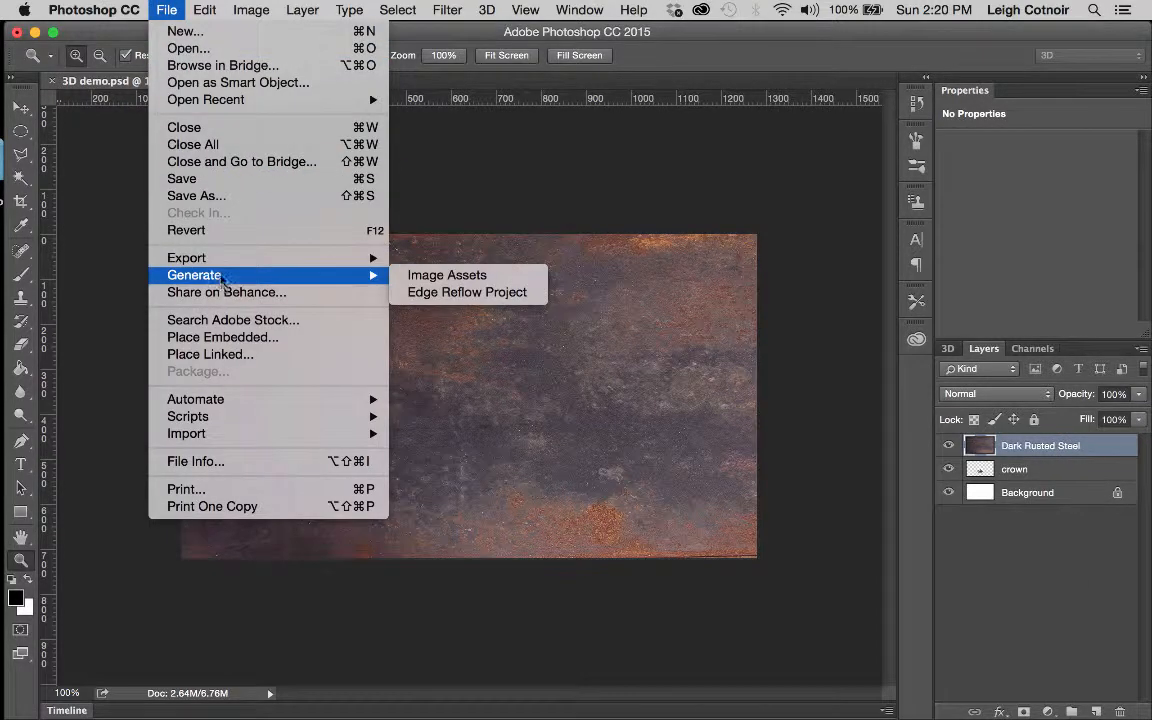
{"action": "left_click", "coordinate": [229, 341]}
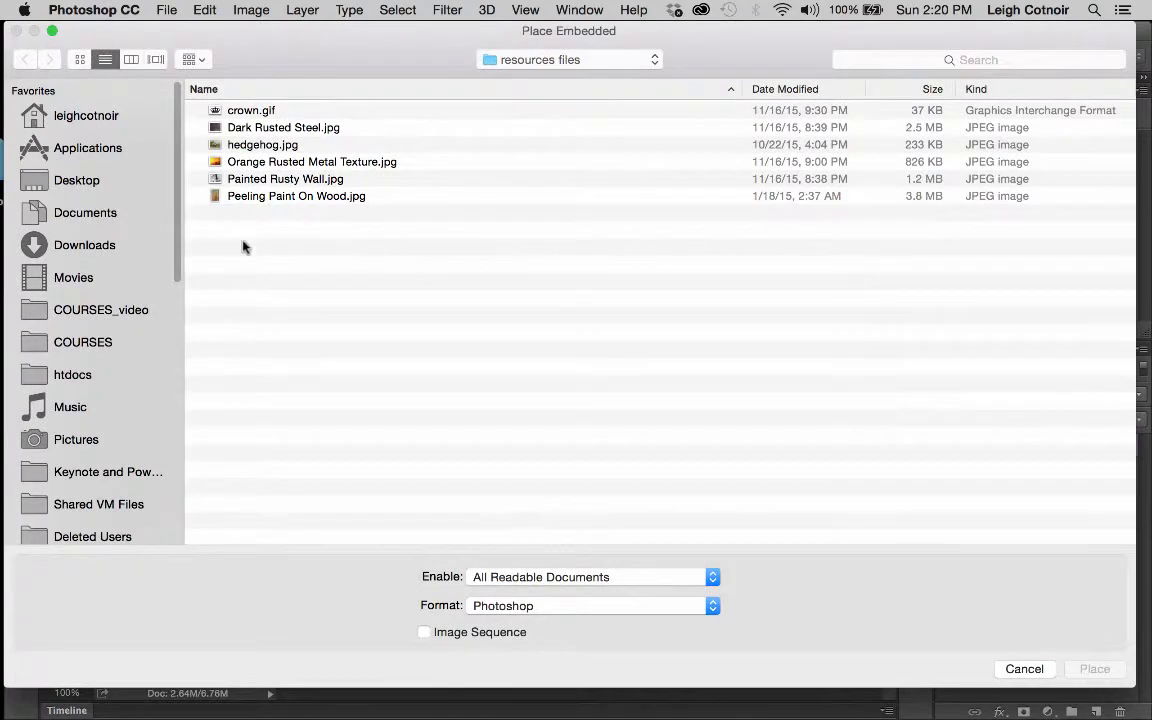
{"action": "left_click", "coordinate": [257, 181]}
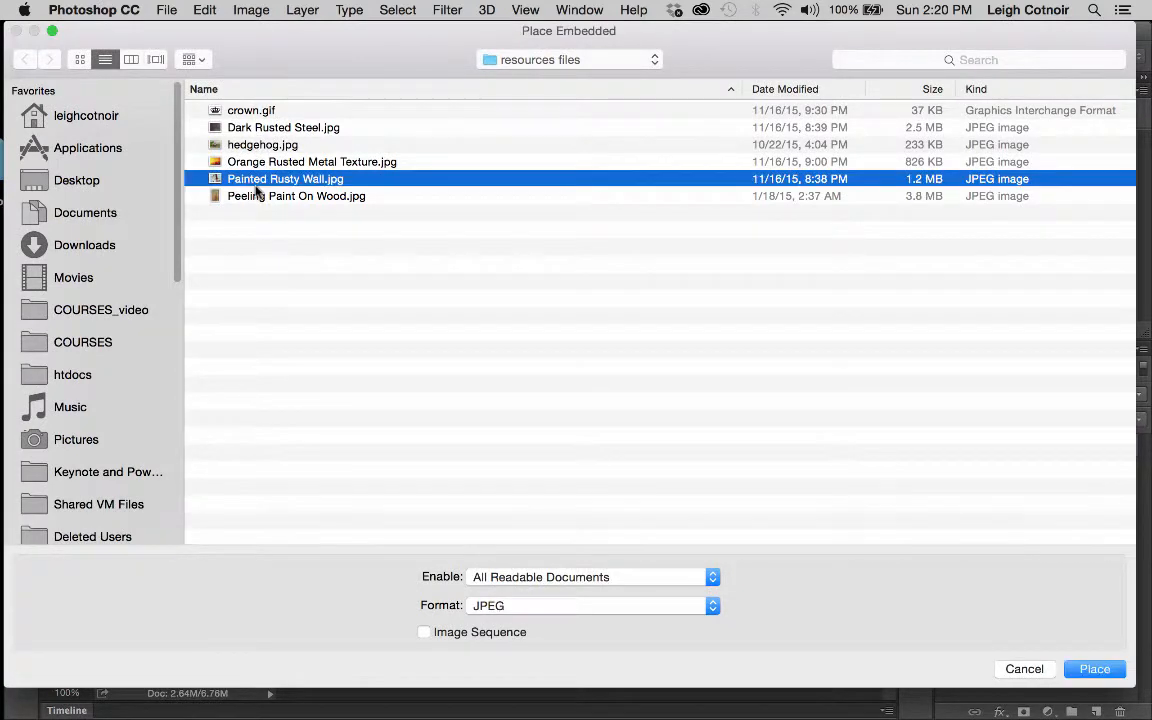
{"action": "left_click", "coordinate": [1100, 669]}
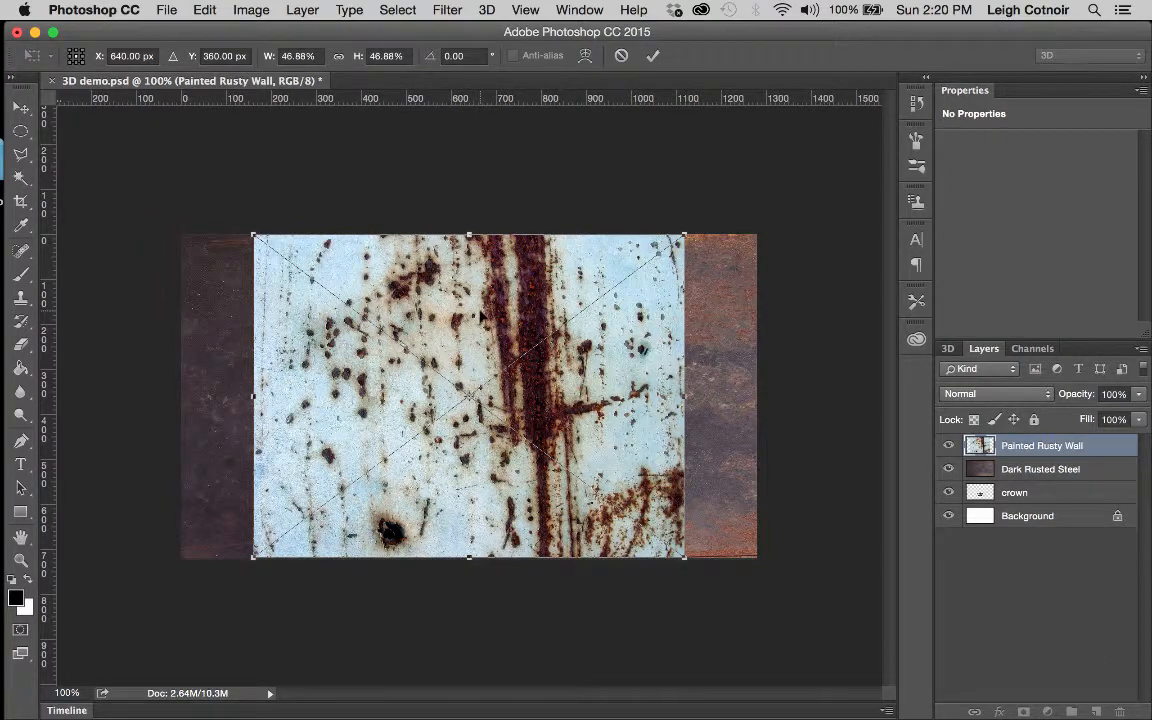
Align the painted rusty wall image to the canvas's upper-left corner, stretch it non-proportionally to 1280 × 720 px, and commit it.
{"action": "left_click_drag", "start_coordinate": [476, 316], "coordinate": [408, 309]}
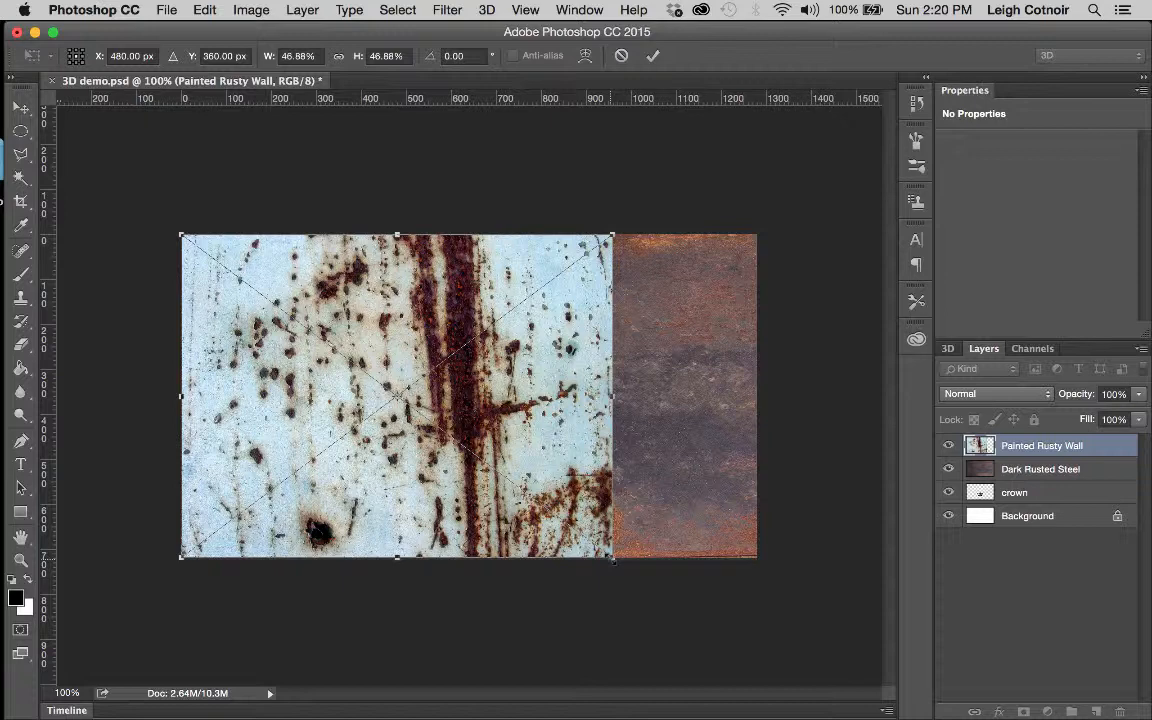
{"action": "left_click_drag", "start_coordinate": [612, 558], "coordinate": [756, 560]}
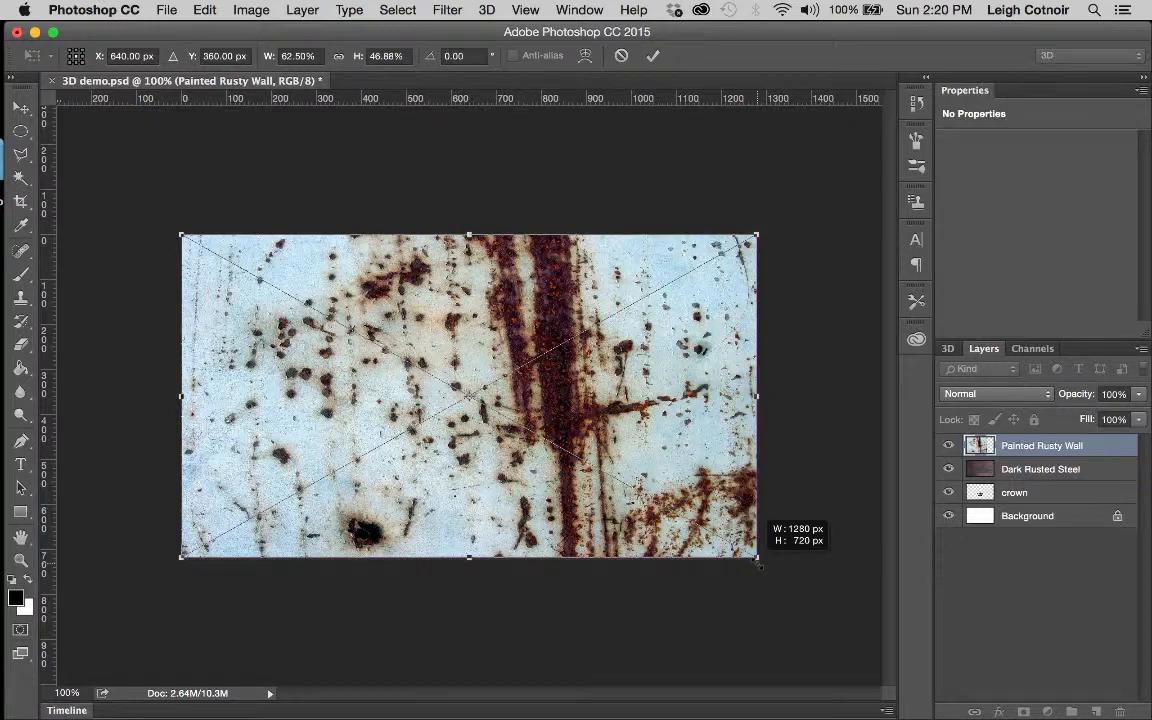
{"action": "key", "text": "shift"}
{"action": "mouse_move", "coordinate": [757, 564]}
{"action": "left_mouse_down"}
{"action": "mouse_move", "coordinate": [763, 486]}
{"action": "mouse_move", "coordinate": [779, 491]}
{"action": "mouse_move", "coordinate": [824, 600]}
{"action": "mouse_move", "coordinate": [817, 583]}
{"action": "mouse_move", "coordinate": [758, 585]}
{"action": "mouse_move", "coordinate": [757, 557]}
{"action": "left_mouse_up"}
{"action": "key", "text": "shift"}
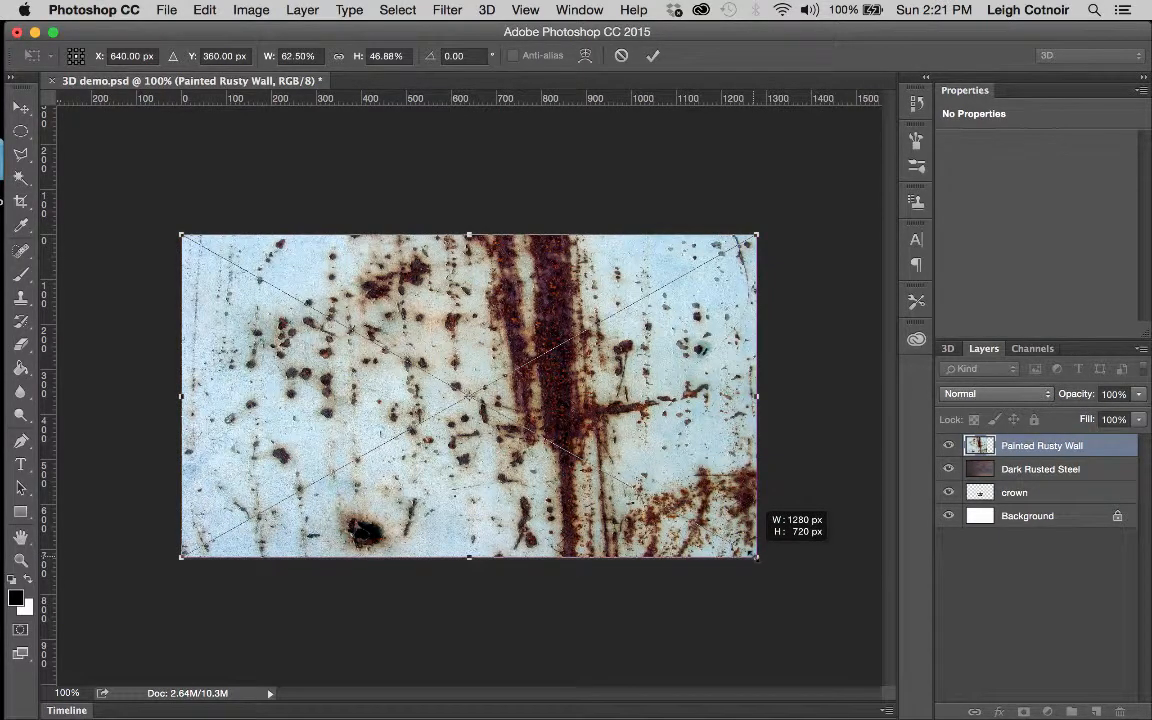
{"action": "left_click_drag", "start_coordinate": [756, 557], "coordinate": [756, 557]}
{"action": "key", "text": "Return"}
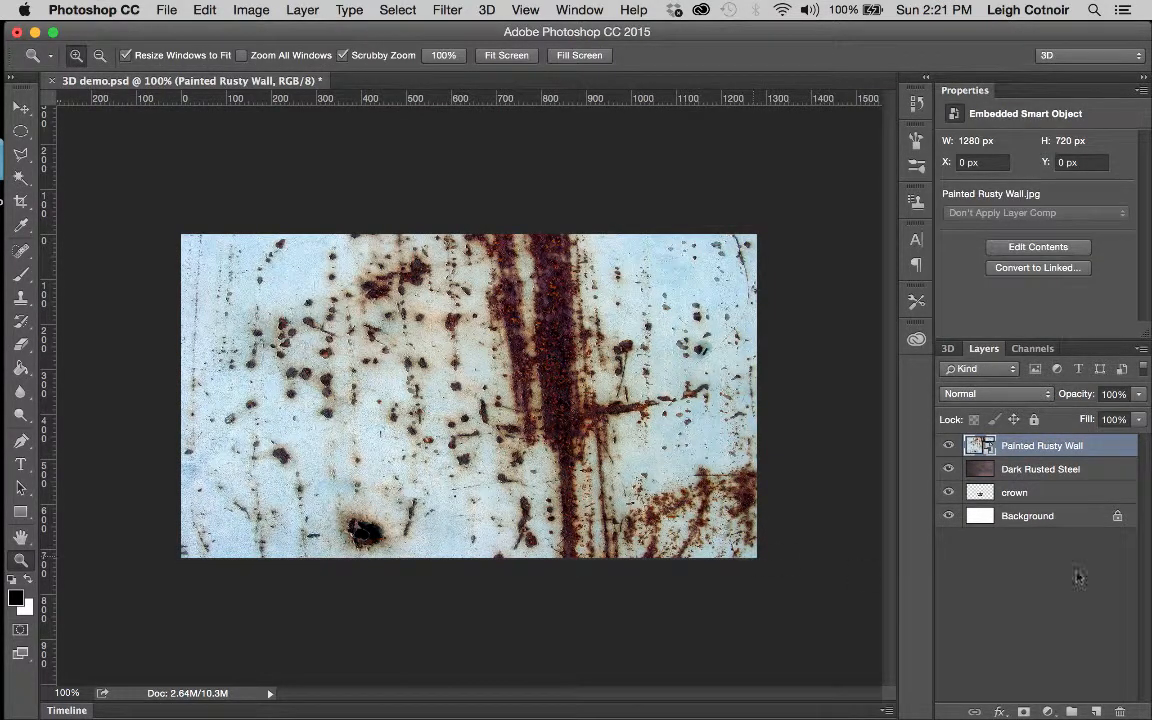
Rasterize the Painted Rusty Wall smart object layer.
{"action": "right_click", "coordinate": [1036, 453]}
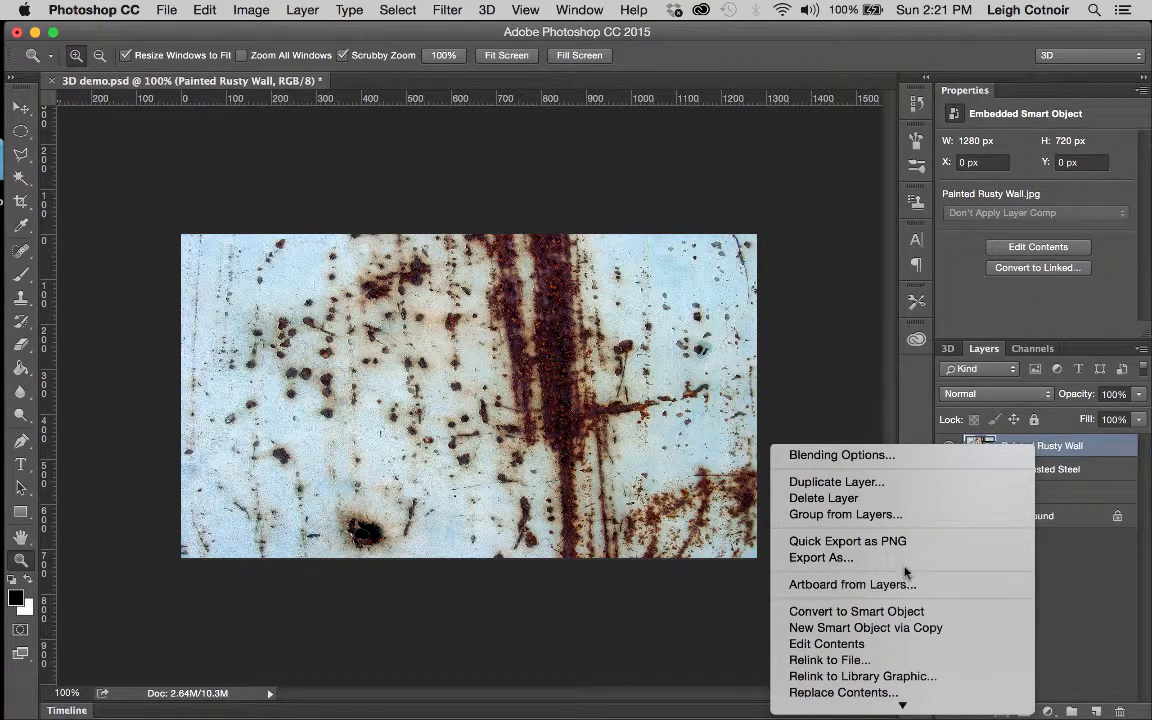
{"action": "mouse_move", "coordinate": [888, 700]}
{"action": "left_click", "coordinate": [878, 622]}
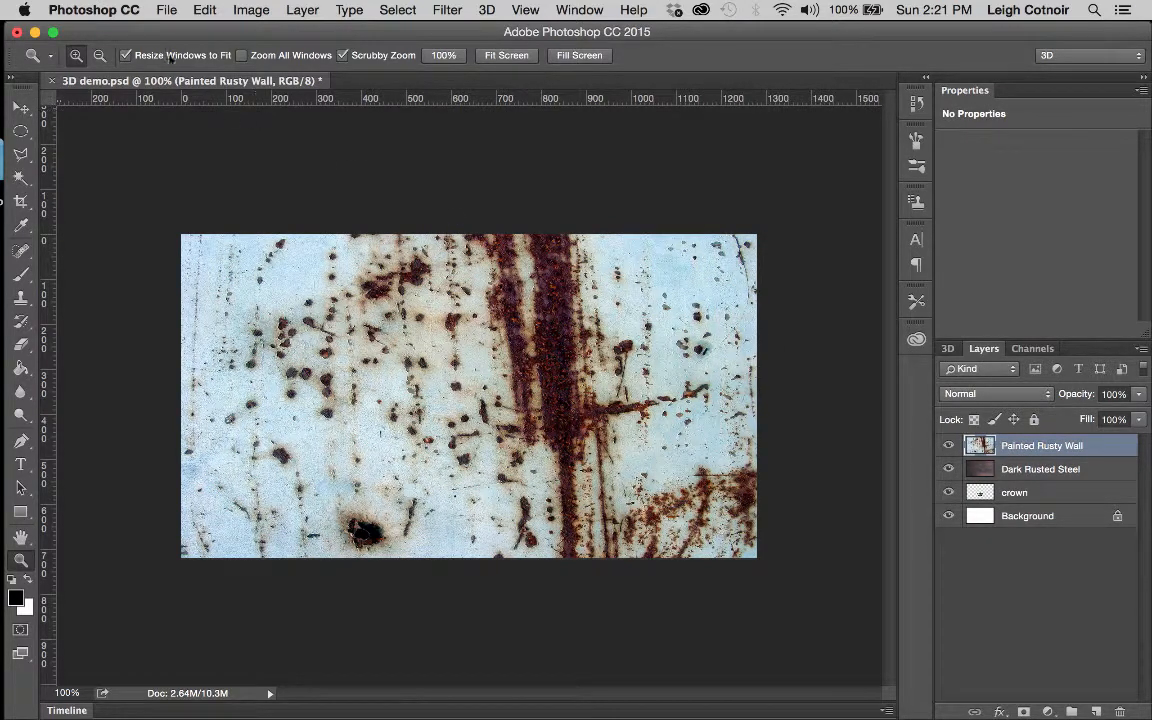
Place hedgehog.jpg as an embedded image above the Painted Rusty Wall layer.
{"action": "left_click", "coordinate": [166, 9]}
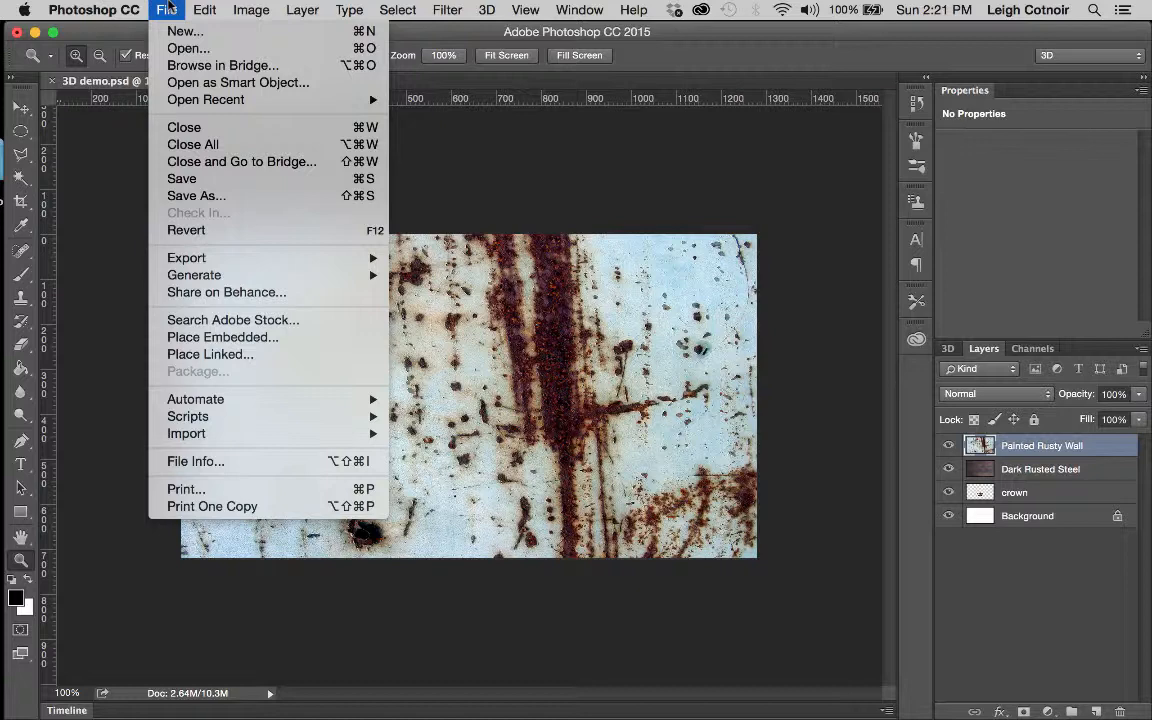
{"action": "left_click", "coordinate": [199, 337]}
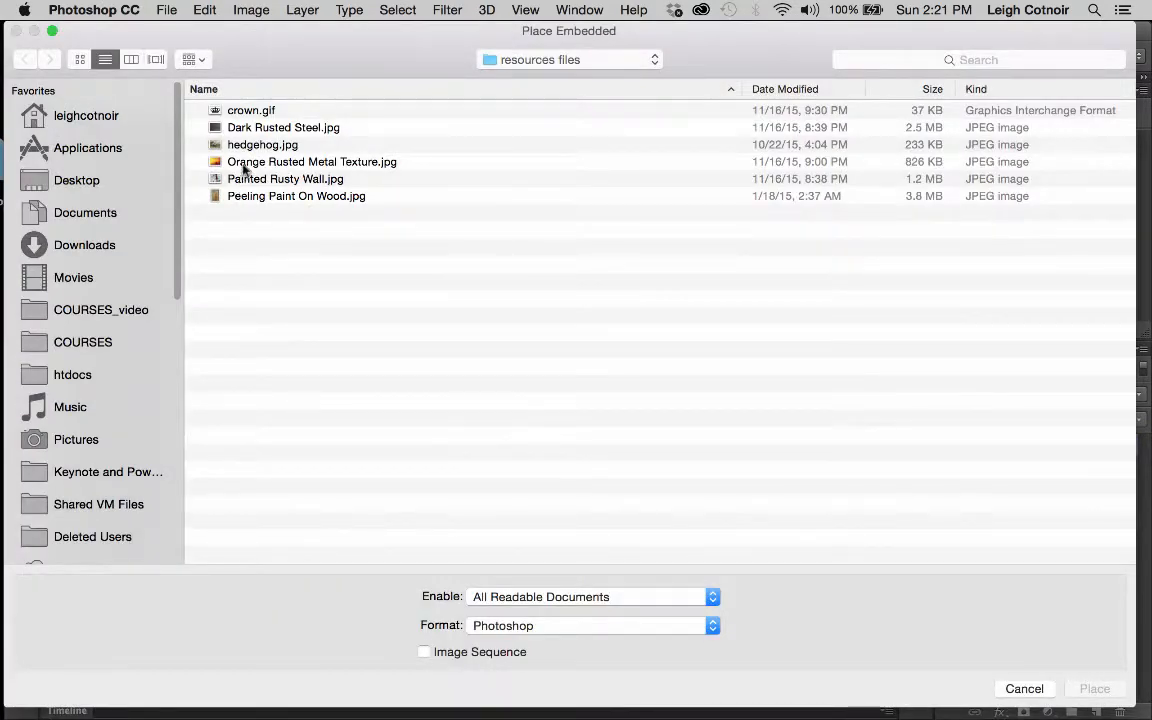
{"action": "left_click", "coordinate": [212, 145]}
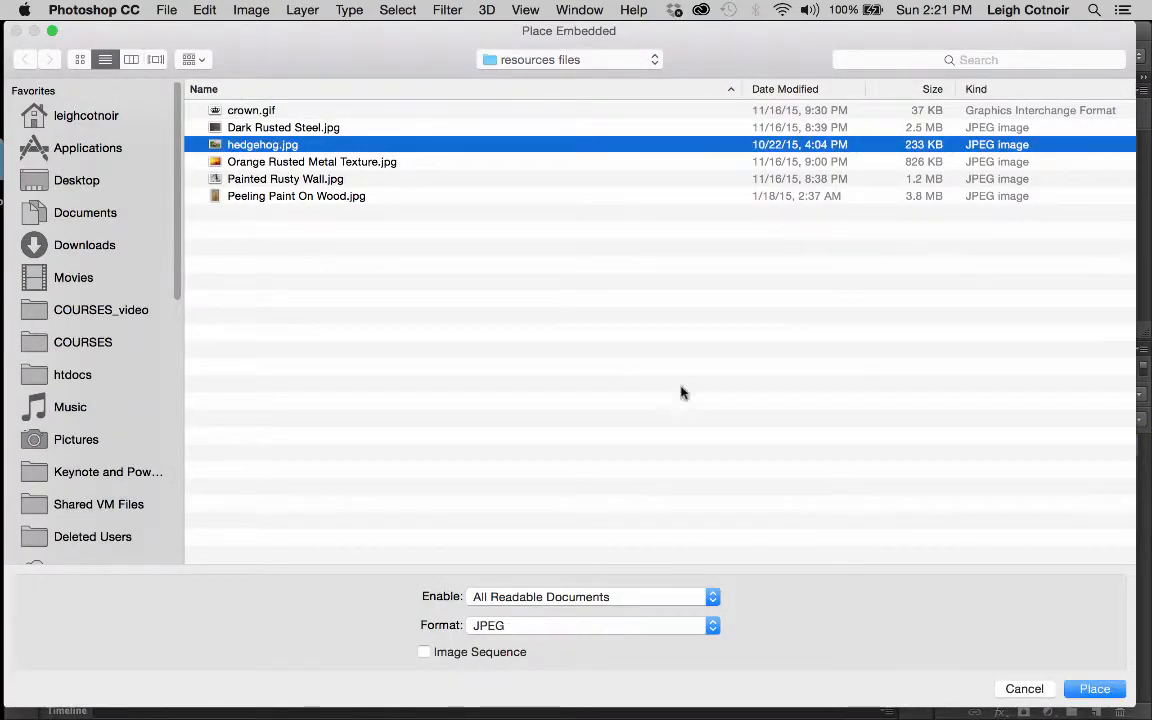
{"action": "left_click", "coordinate": [1094, 689]}
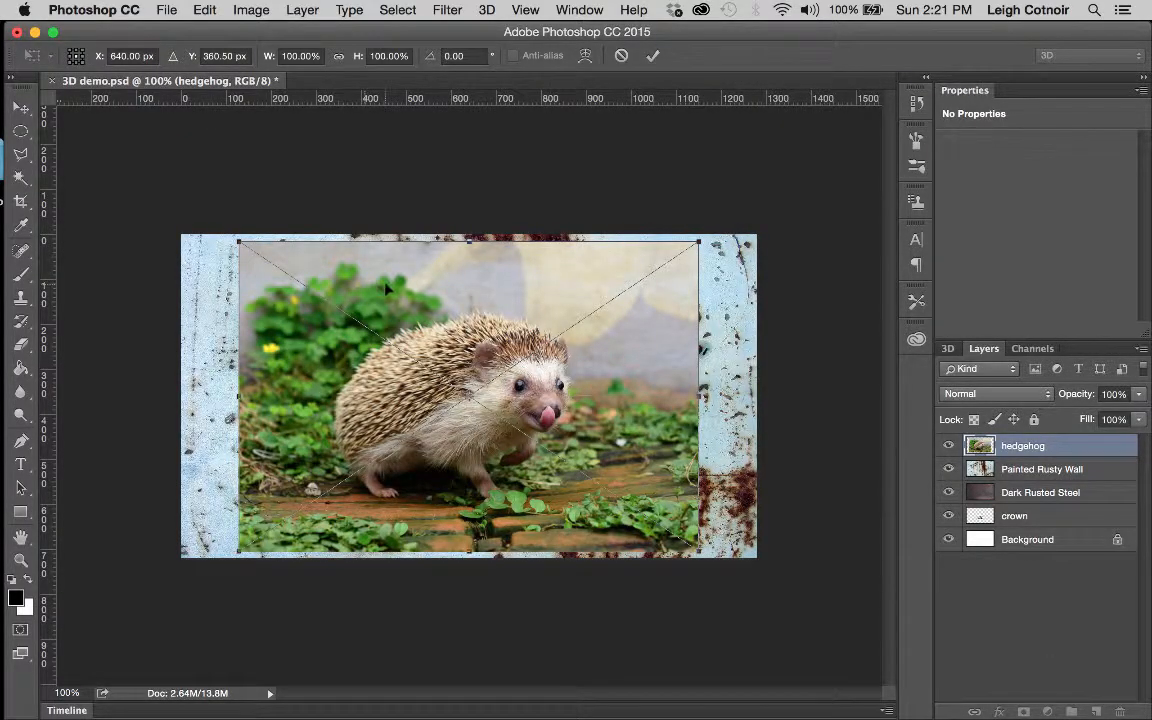
Align the hedgehog to the canvas's left edge, scale it proportionally to about 125%, commit it, and move it up to Y -123 px.
{"action": "left_click_drag", "start_coordinate": [386, 287], "coordinate": [330, 271]}
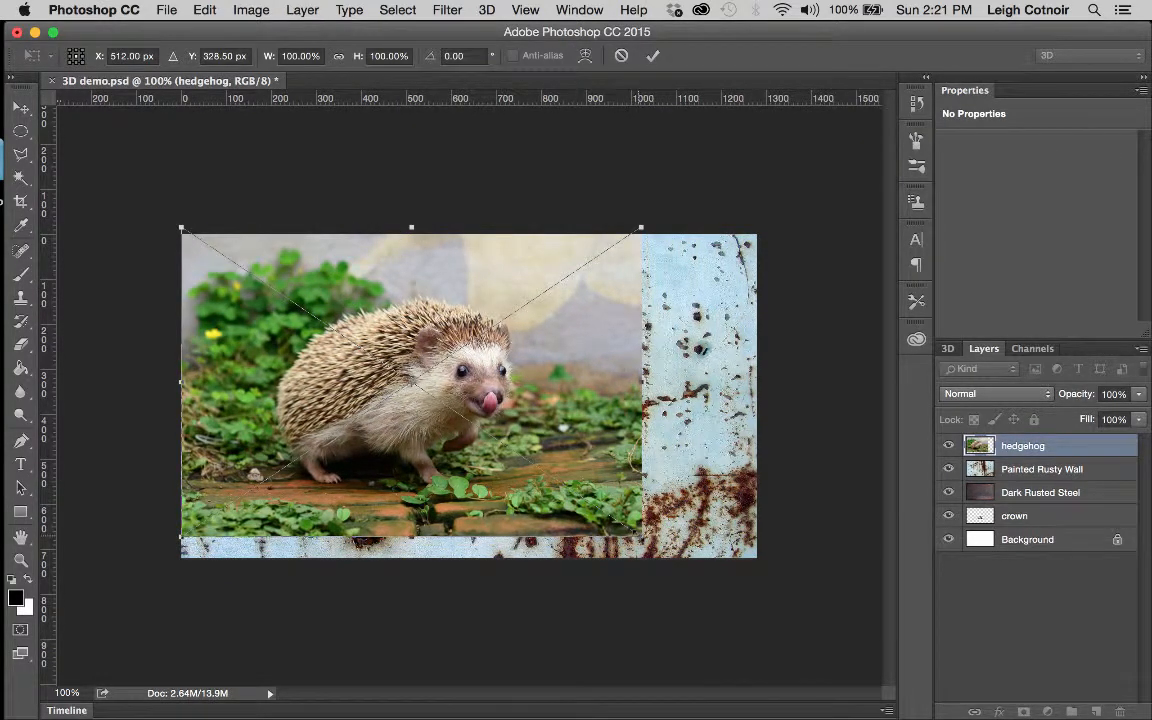
{"action": "left_click_drag", "start_coordinate": [641, 537], "coordinate": [770, 585]}
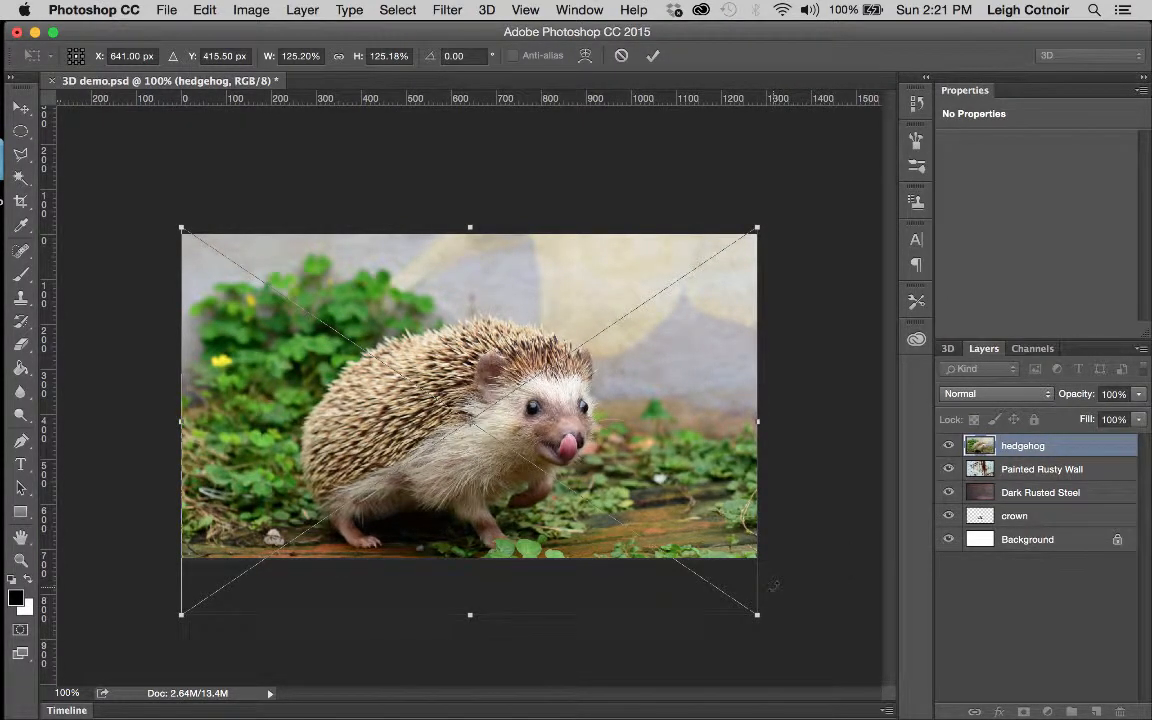
{"action": "key", "text": "Return"}
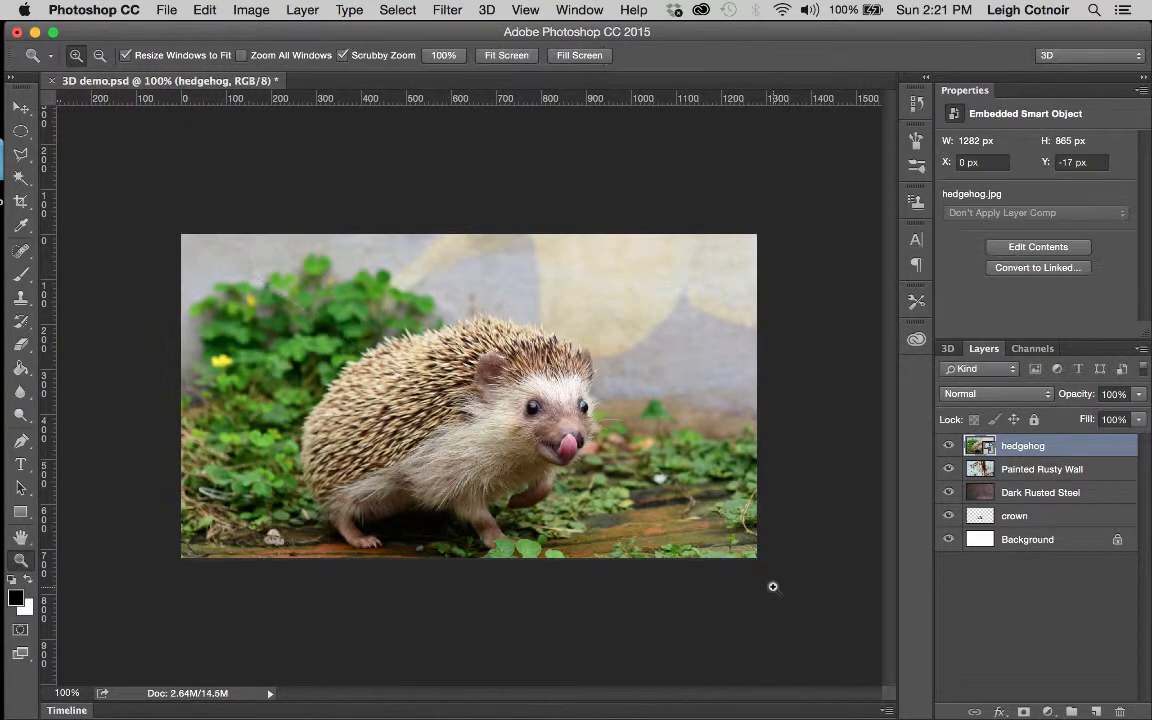
{"action": "left_click", "coordinate": [20, 107]}
{"action": "left_click_drag", "start_coordinate": [321, 390], "coordinate": [345, 384]}
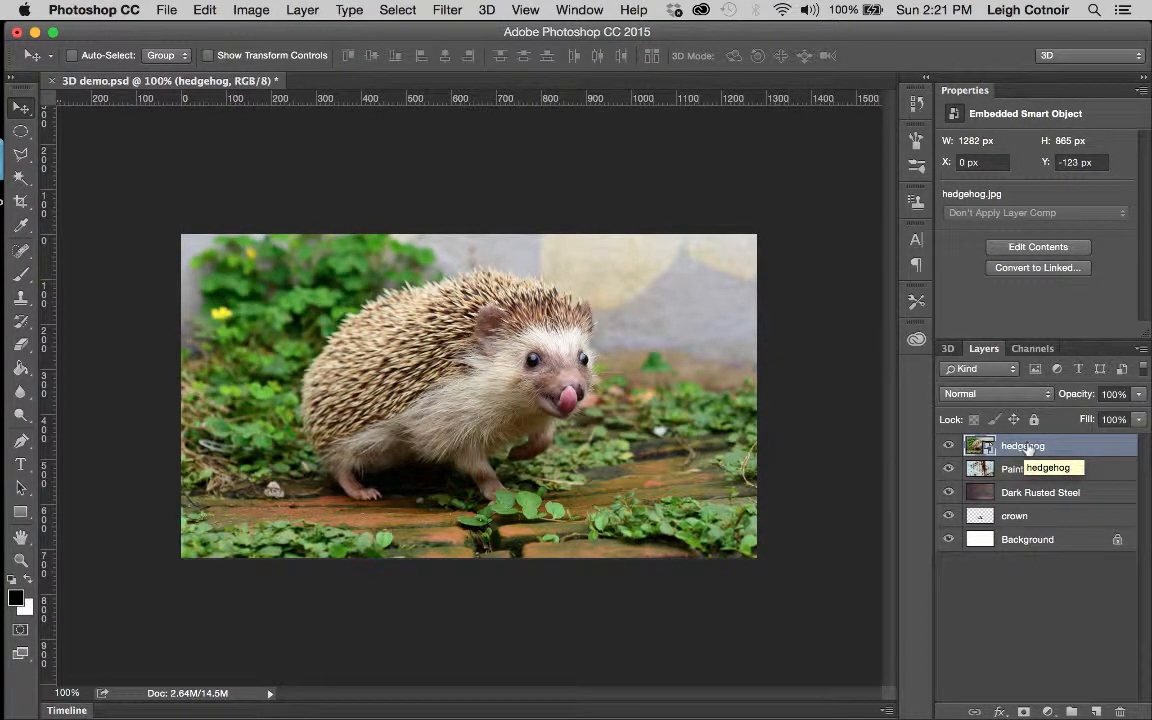
Move the hedgehog layer directly above Background and save the document with Maximize Compatibility on.
{"action": "left_click_drag", "start_coordinate": [1027, 469], "coordinate": [1021, 530]}
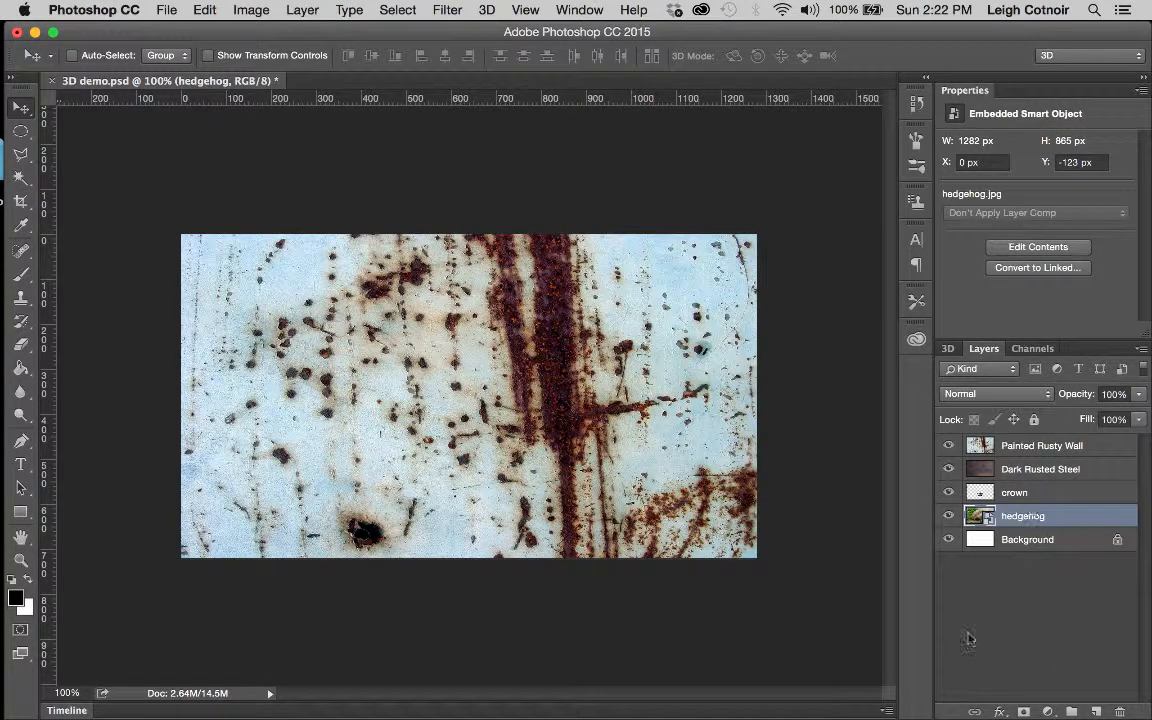
{"action": "key", "text": "super+s"}
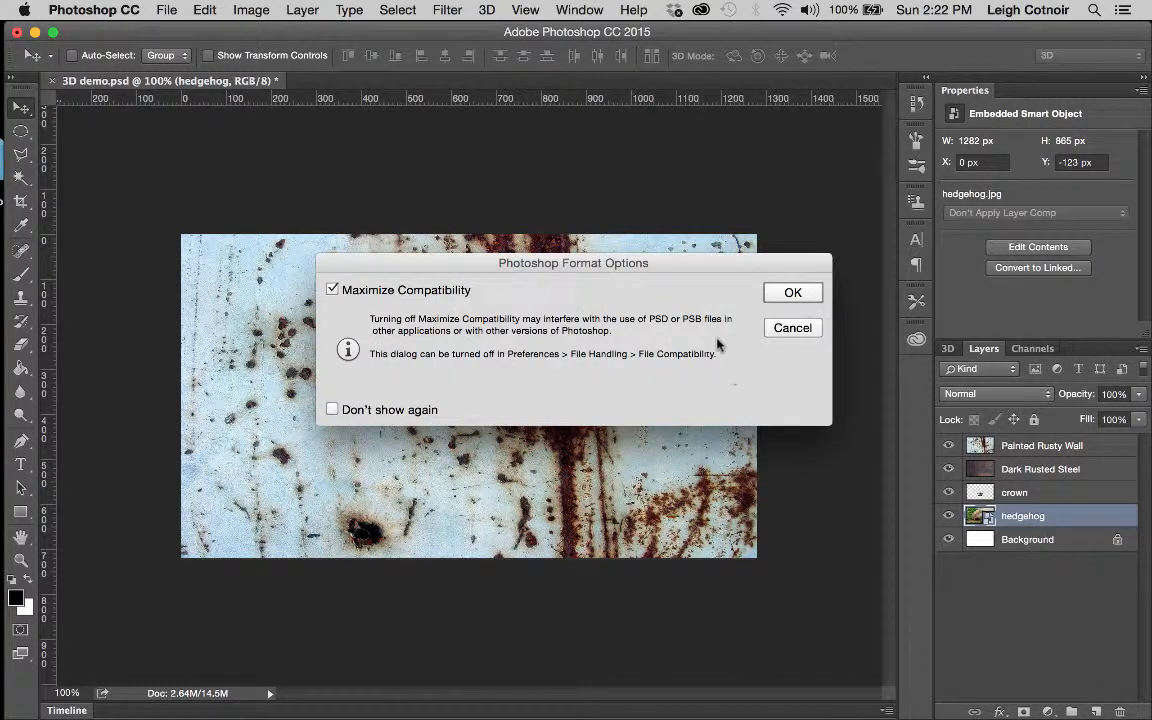
{"action": "left_click", "coordinate": [794, 295]}
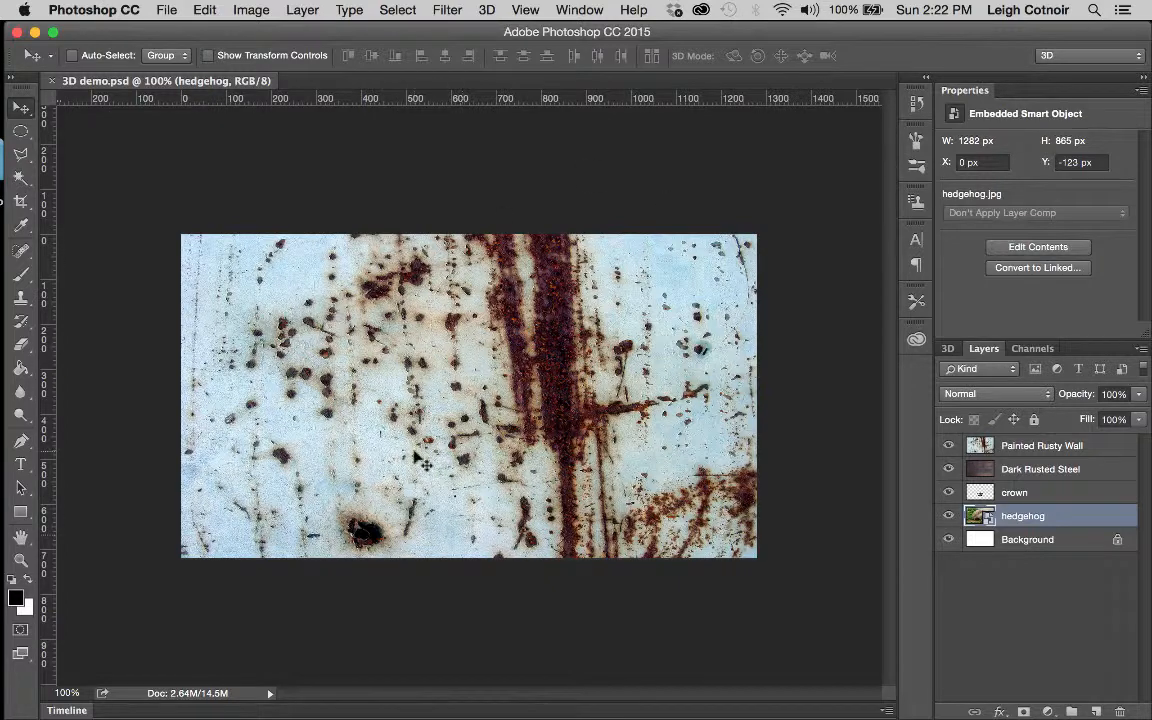
{"action": "key", "text": "super"}
Move the crown layer to the top of the layer stack and Dark Rusted Steel directly below it.
{"action": "left_click", "coordinate": [1034, 449]}
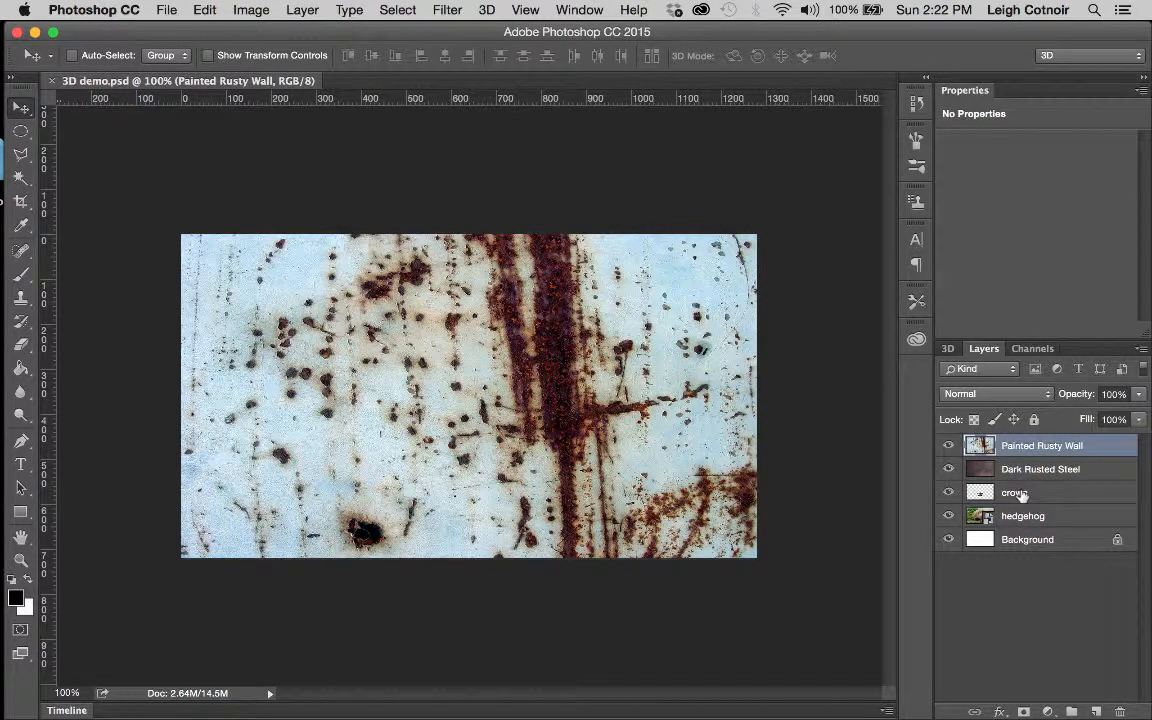
{"action": "left_click_drag", "start_coordinate": [1020, 494], "coordinate": [1022, 446]}
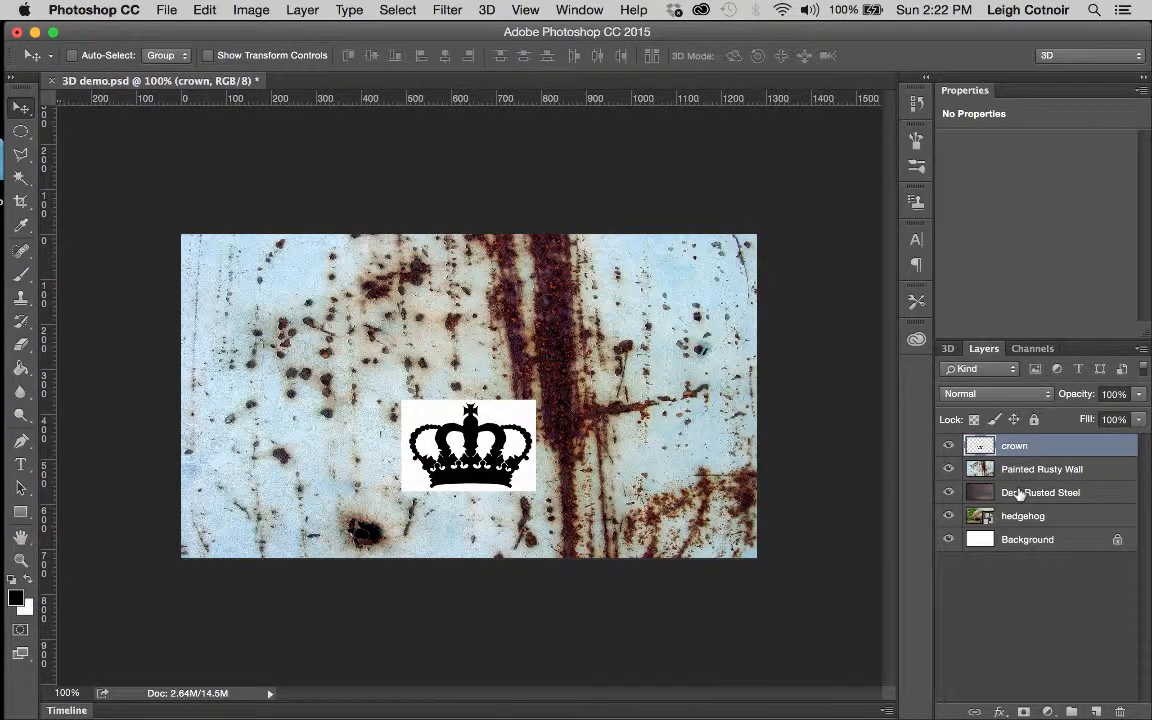
{"action": "left_click_drag", "start_coordinate": [1018, 494], "coordinate": [1020, 468]}
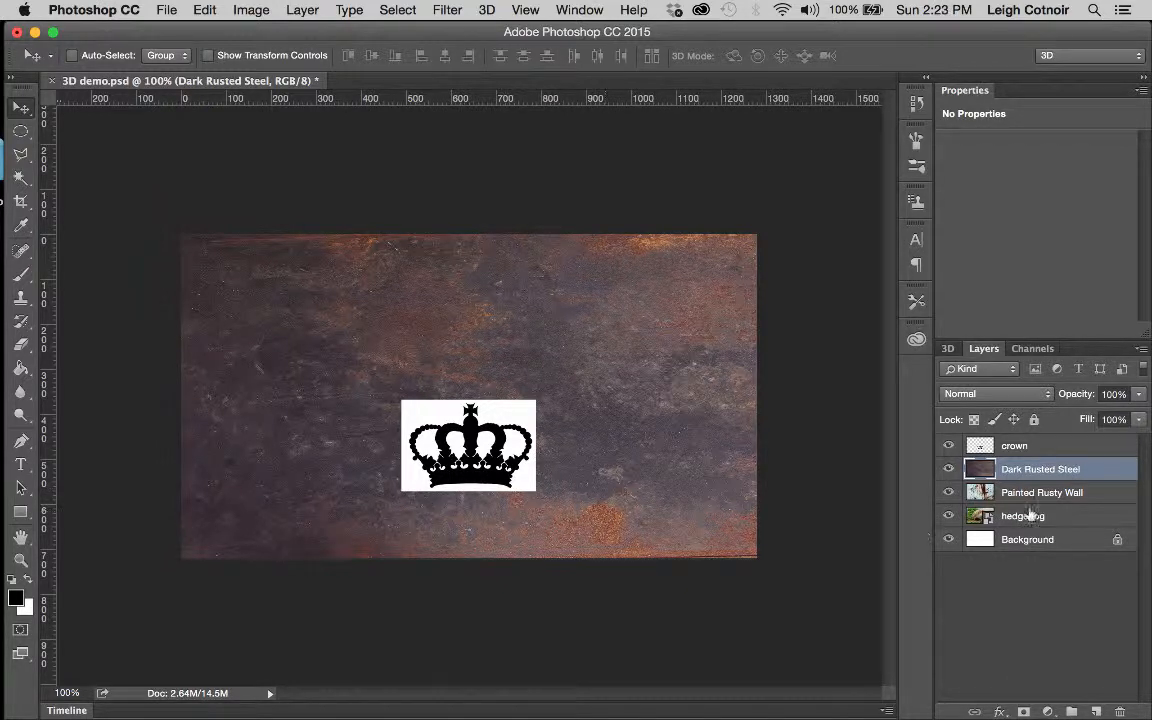
Select the crown layer and zoom to 400% with the whole crown image centred in view.
{"action": "left_click", "coordinate": [1021, 451]}
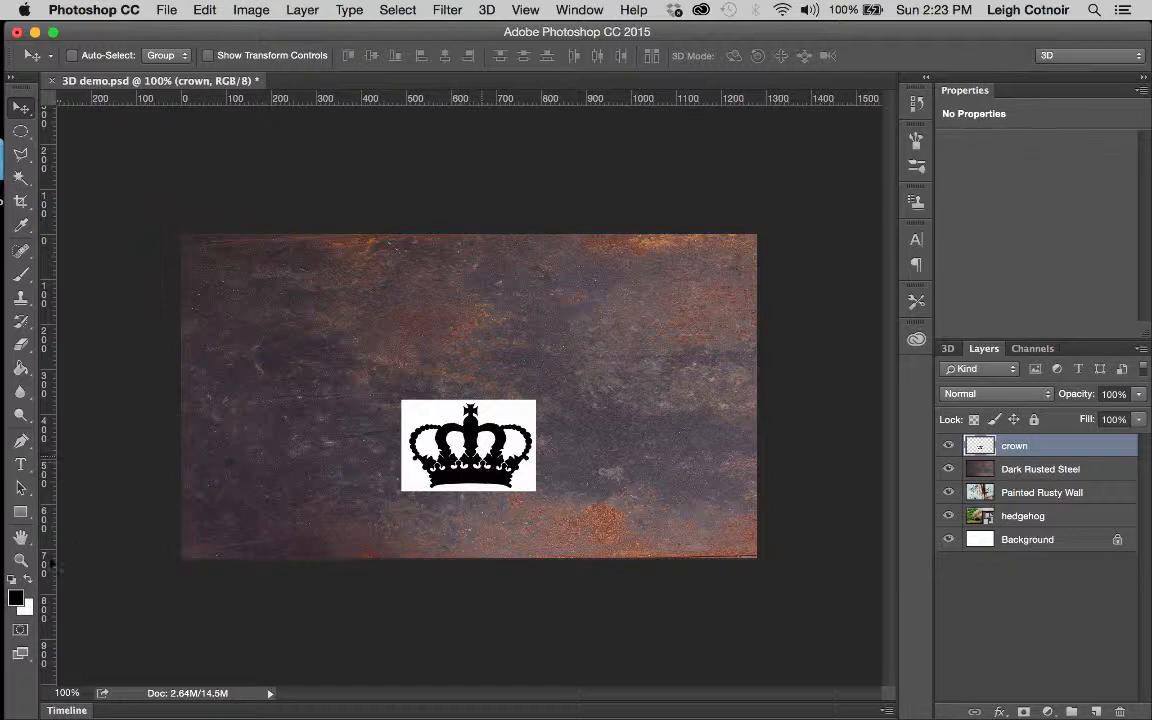
{"action": "left_click", "coordinate": [21, 562]}
{"action": "left_click", "coordinate": [486, 455]}
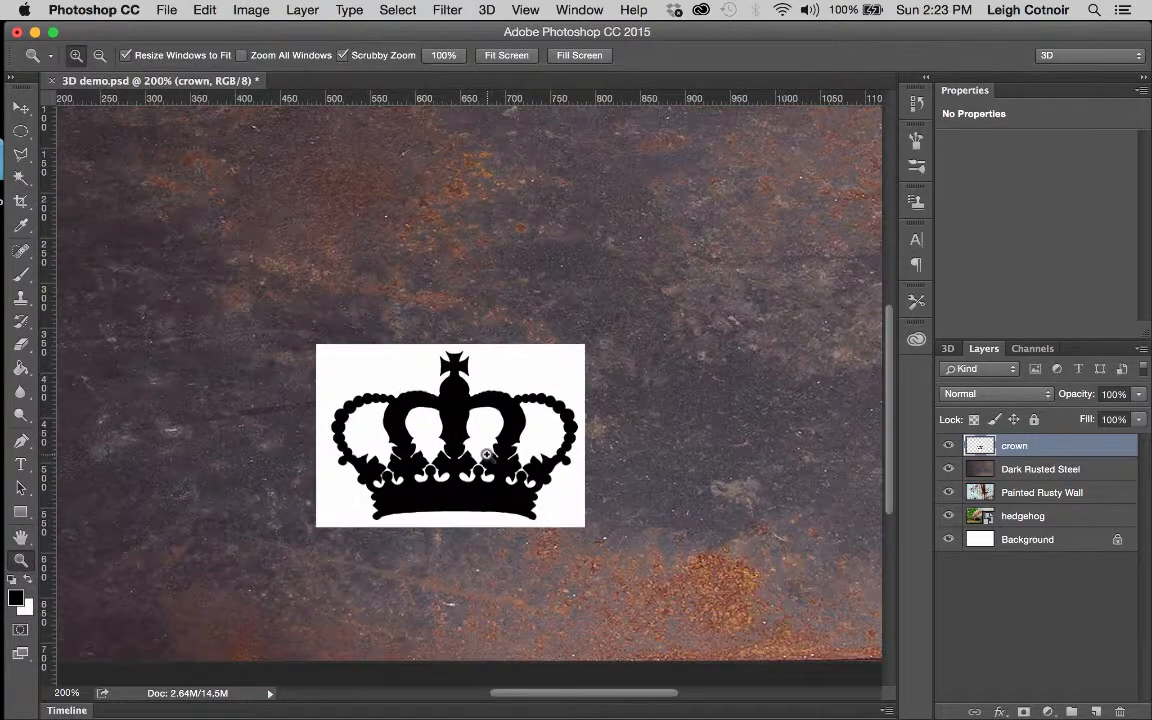
{"action": "left_click", "coordinate": [486, 455]}
{"action": "left_click", "coordinate": [414, 465]}
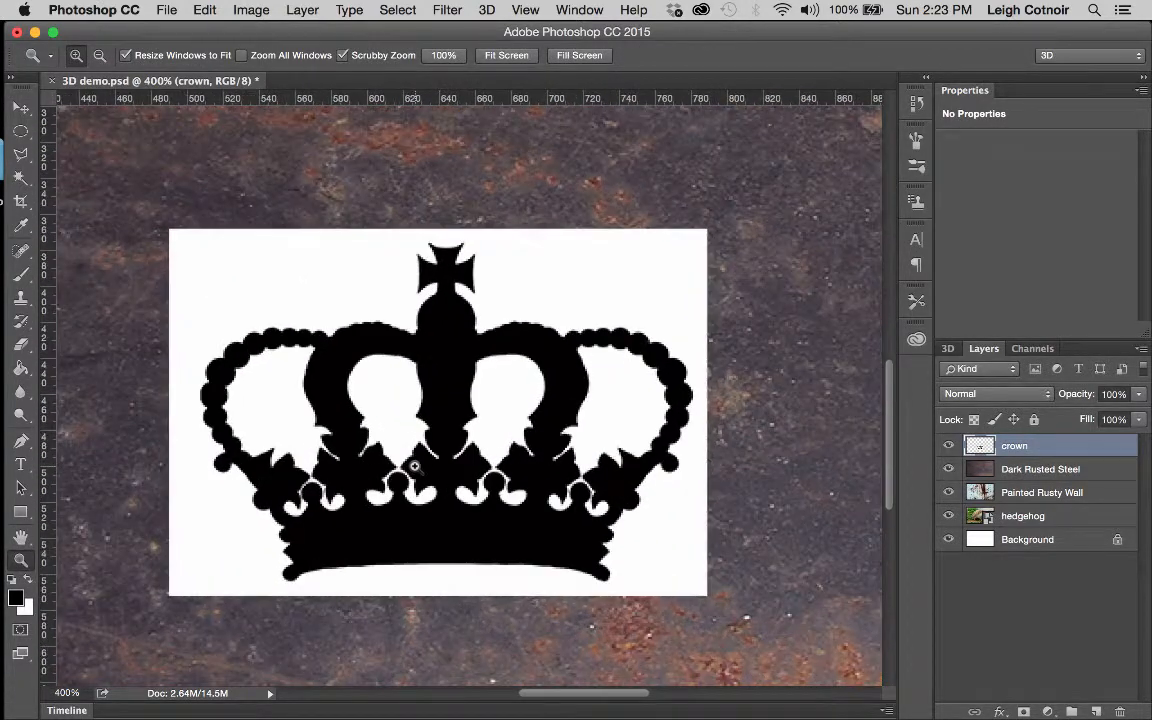
{"action": "scroll", "coordinate": [414, 465], "scroll_direction": "left", "scroll_amount": 1}
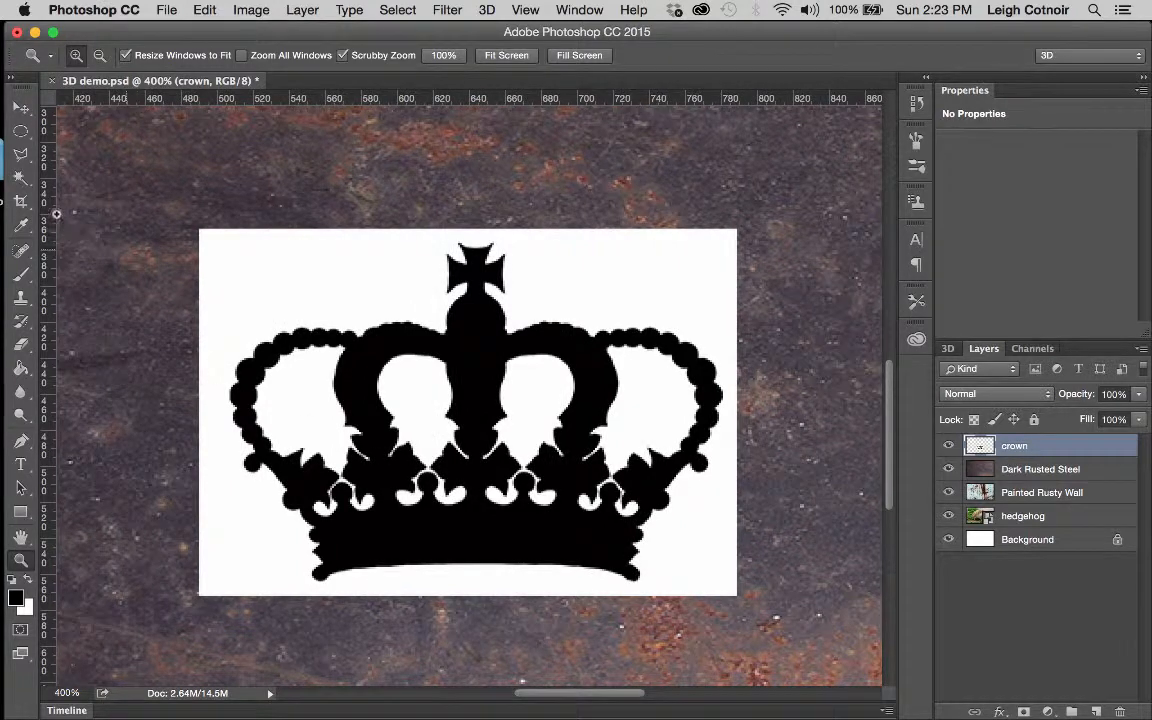
Select the white background surrounding the crown with the Magic Wand at tolerance 32 and delete it.
{"action": "left_click", "coordinate": [22, 177]}
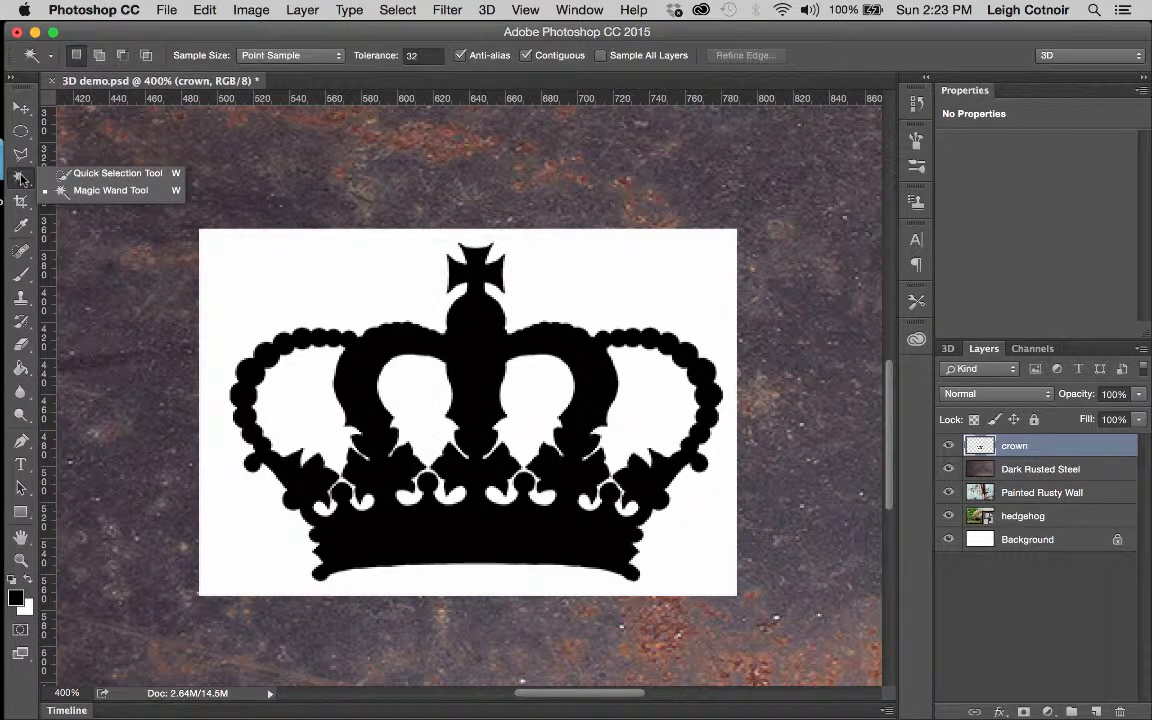
{"action": "left_click", "coordinate": [86, 194]}
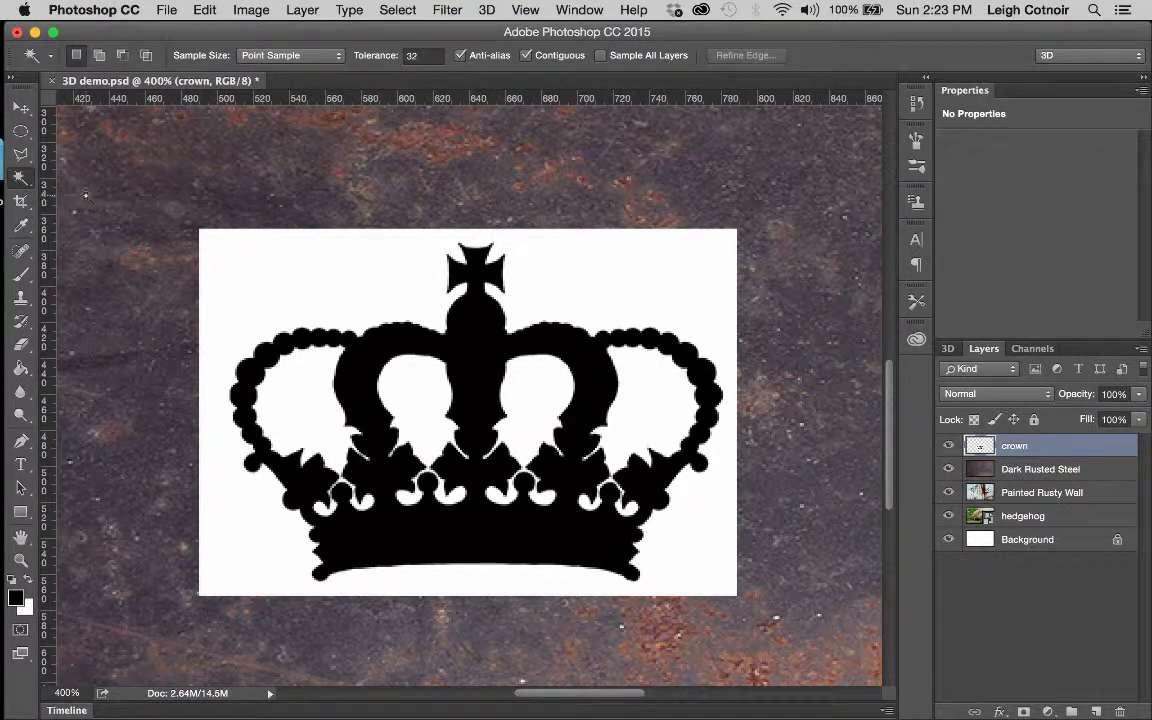
{"action": "left_click", "coordinate": [304, 279]}
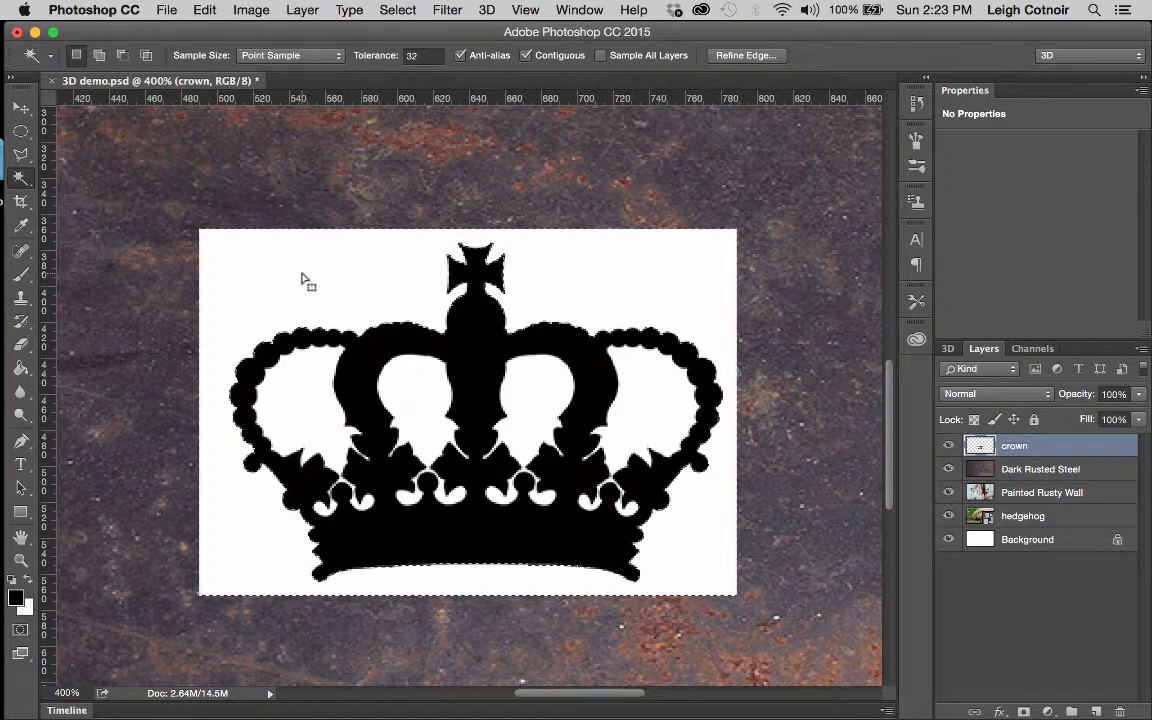
{"action": "key", "text": "Delete"}
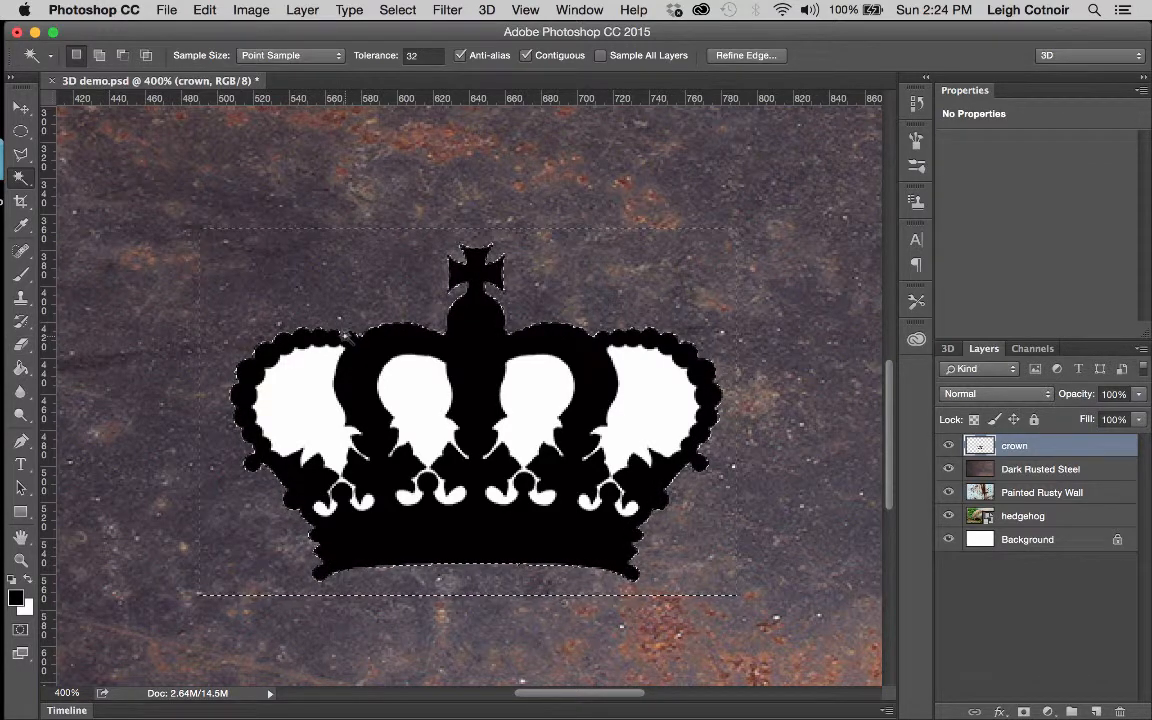
Select the four large white areas inside the crown's arches together, delete them, and clear the selection.
{"action": "left_click", "coordinate": [300, 402]}
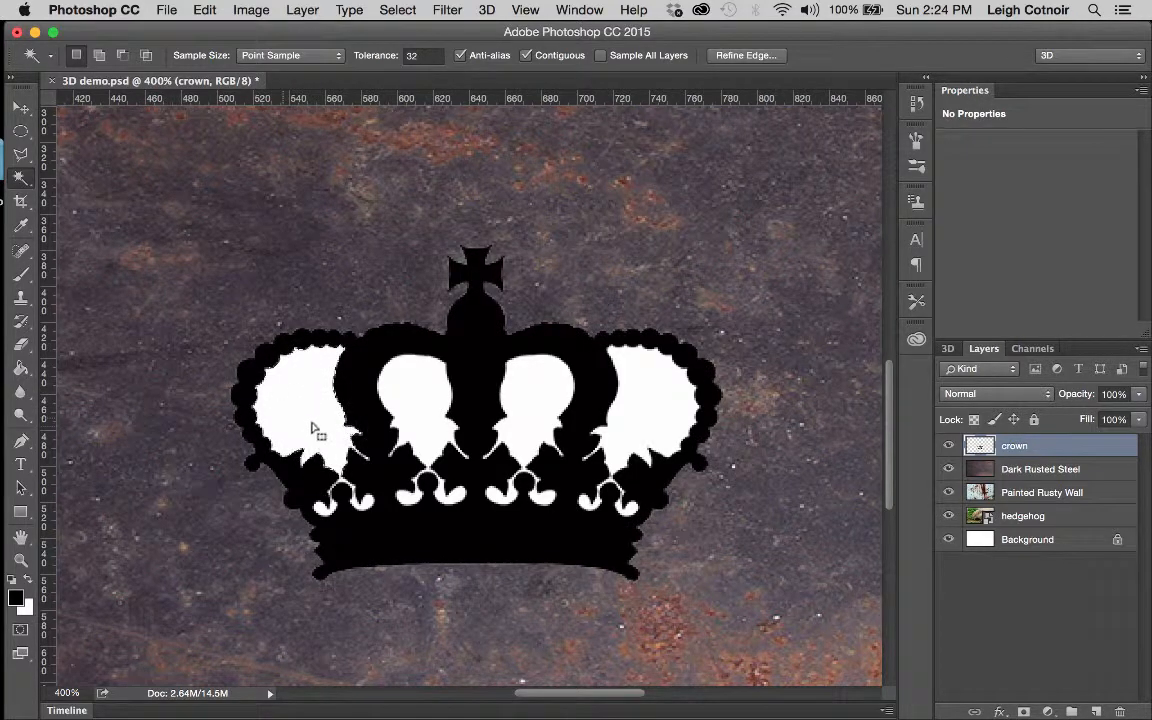
{"action": "key", "text": "shift"}
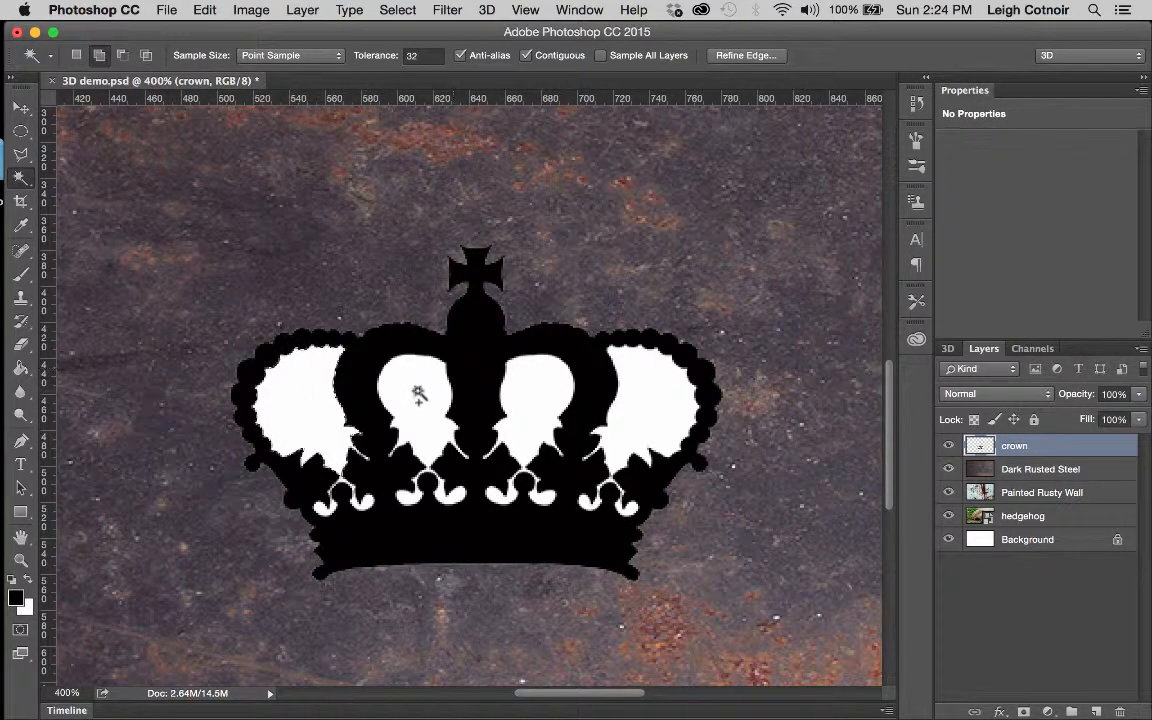
{"action": "left_click", "coordinate": [548, 416], "text": "shift"}
{"action": "left_click", "coordinate": [672, 406], "text": "shift"}
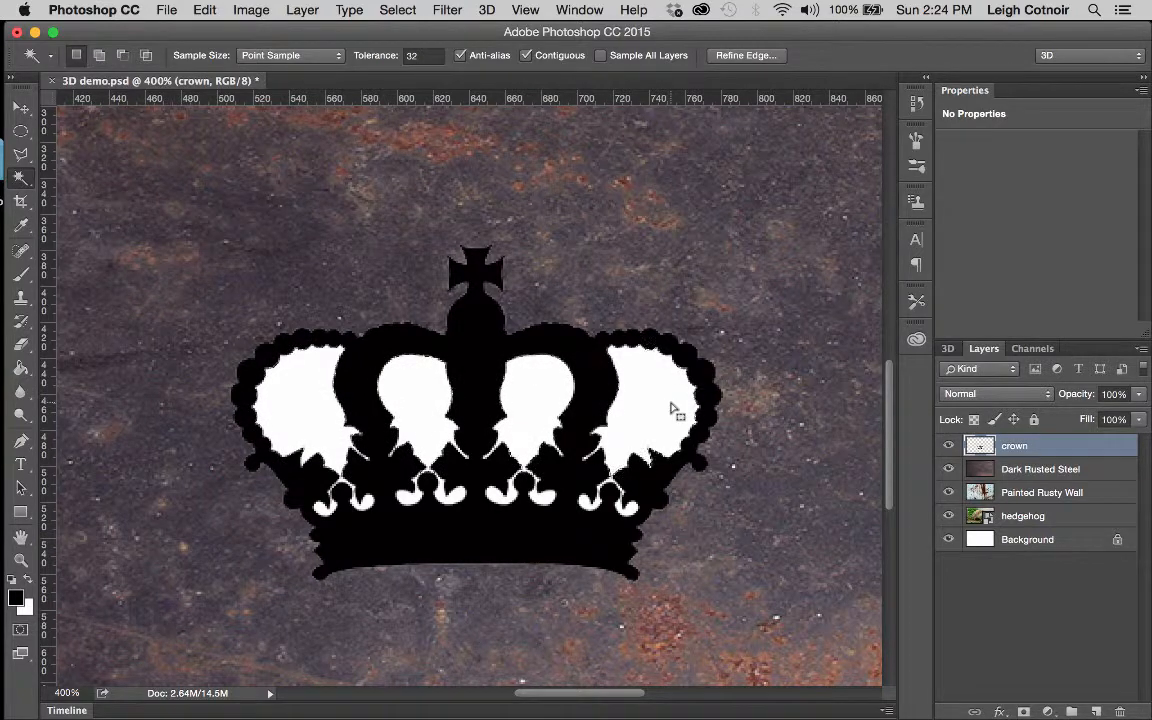
{"action": "key", "text": "Delete"}
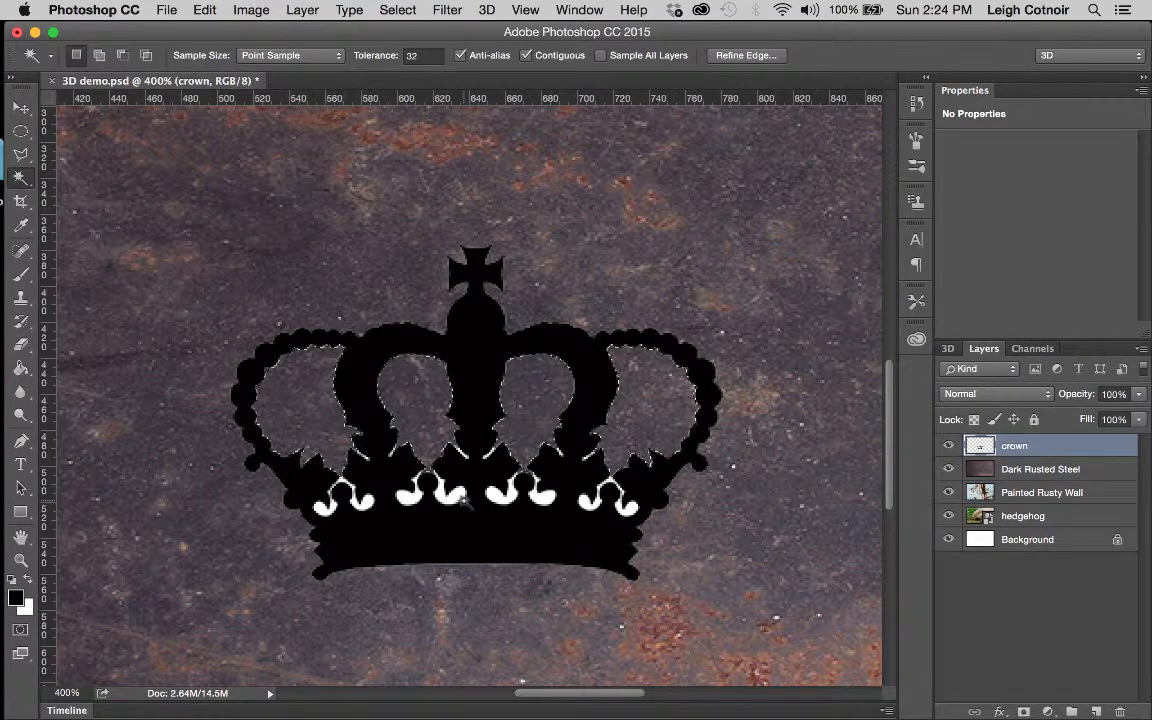
{"action": "key", "text": "super+d"}
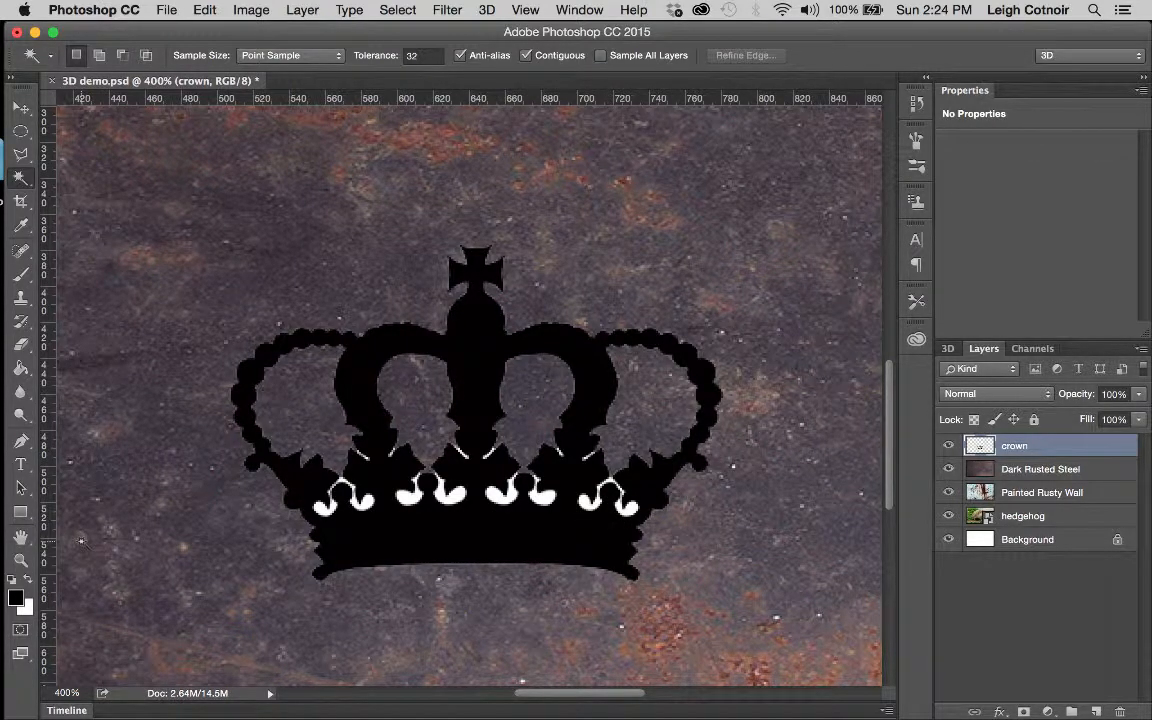
Paint over the white curled ornaments above the crown's band with a black 27 px brush at 100% hardness.
{"action": "left_click", "coordinate": [20, 560]}
{"action": "left_click", "coordinate": [472, 522]}
{"action": "left_click", "coordinate": [472, 522]}
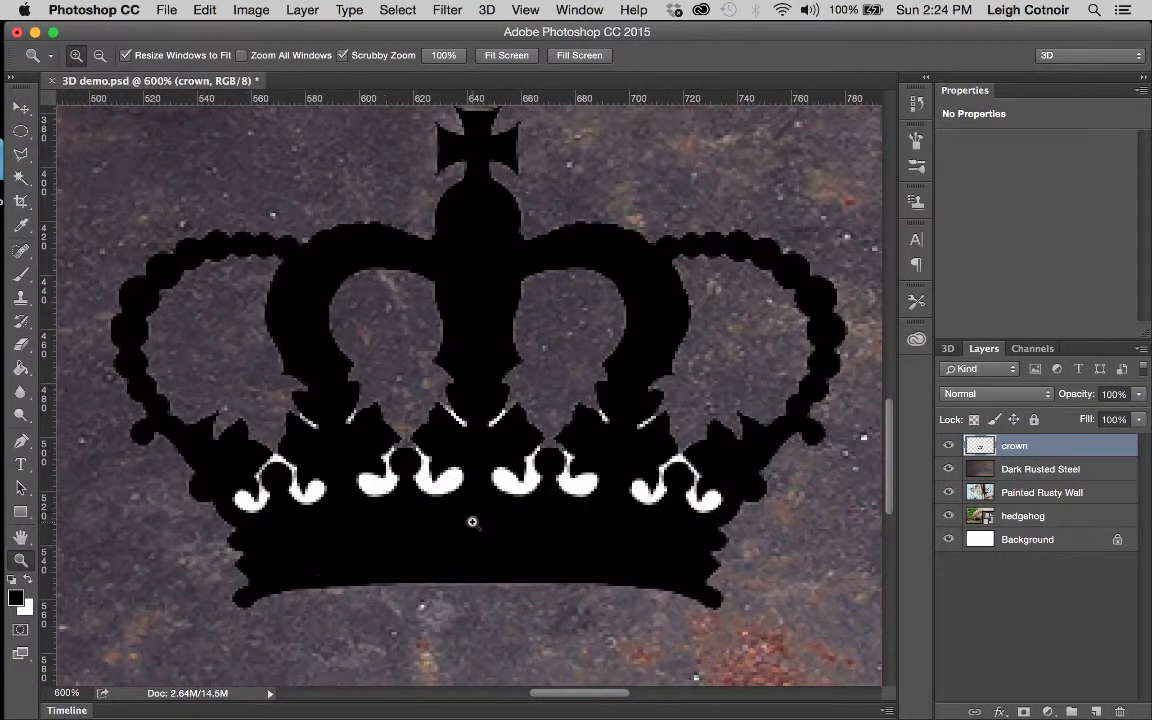
{"action": "left_click", "coordinate": [545, 516]}
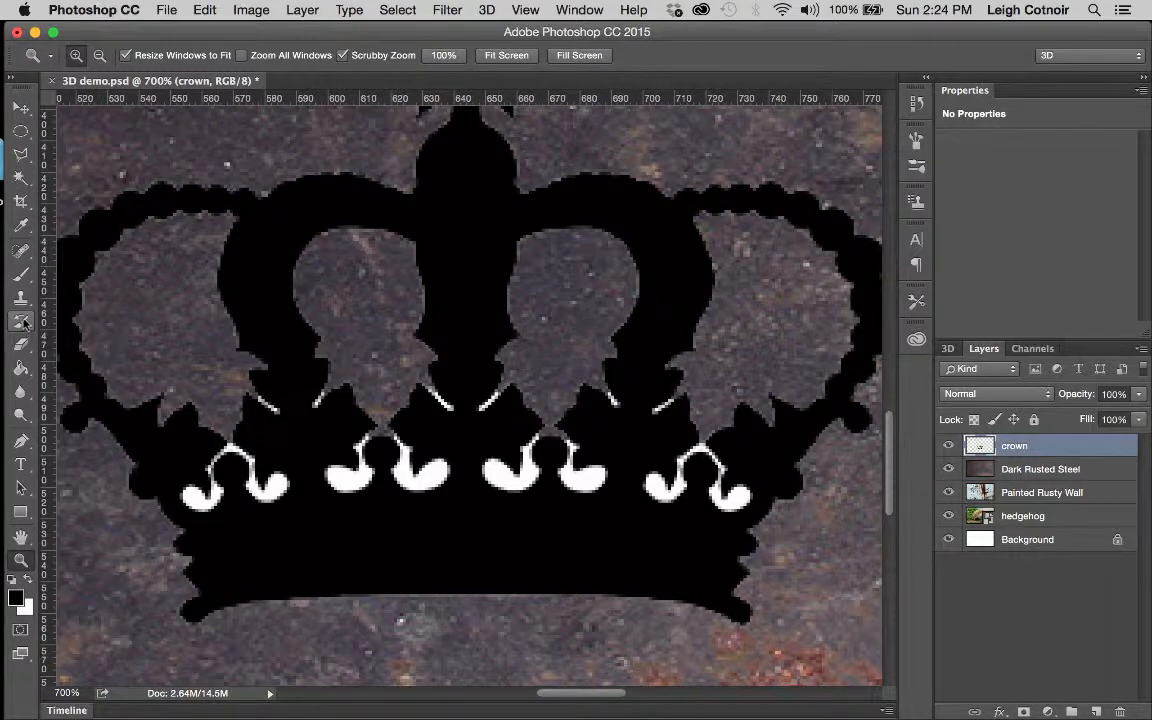
{"action": "left_click_drag", "start_coordinate": [24, 275], "coordinate": [45, 248]}
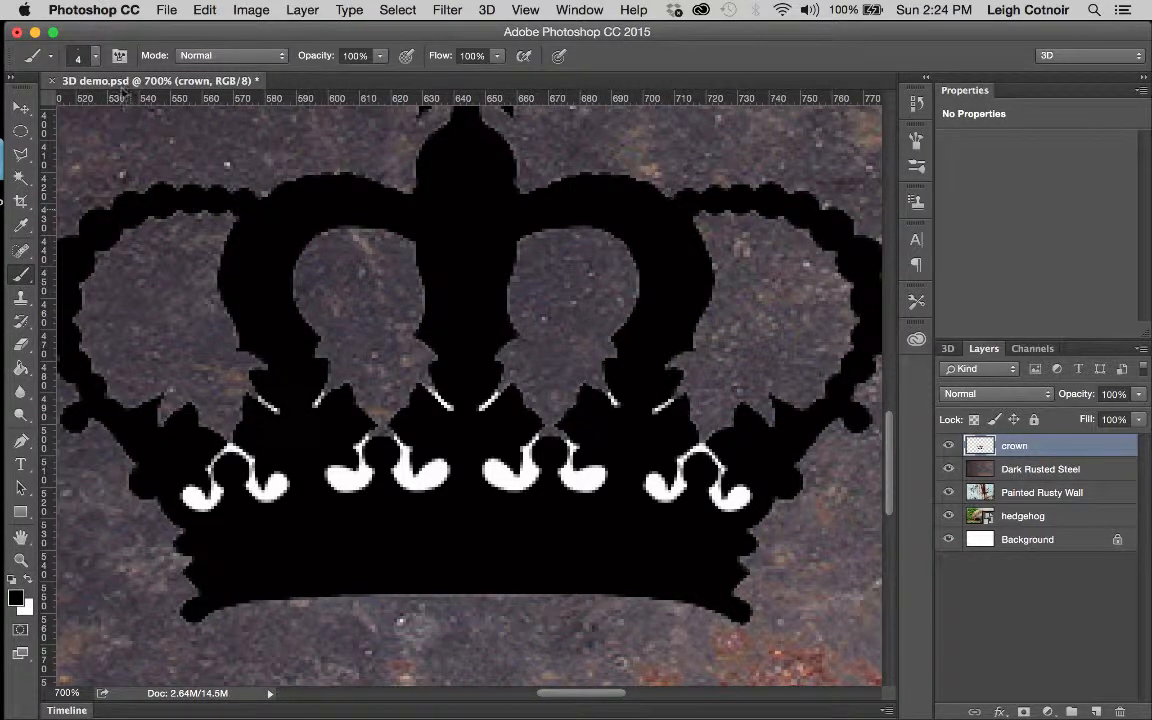
{"action": "left_click", "coordinate": [95, 55]}
{"action": "left_click_drag", "start_coordinate": [108, 108], "coordinate": [120, 113]}
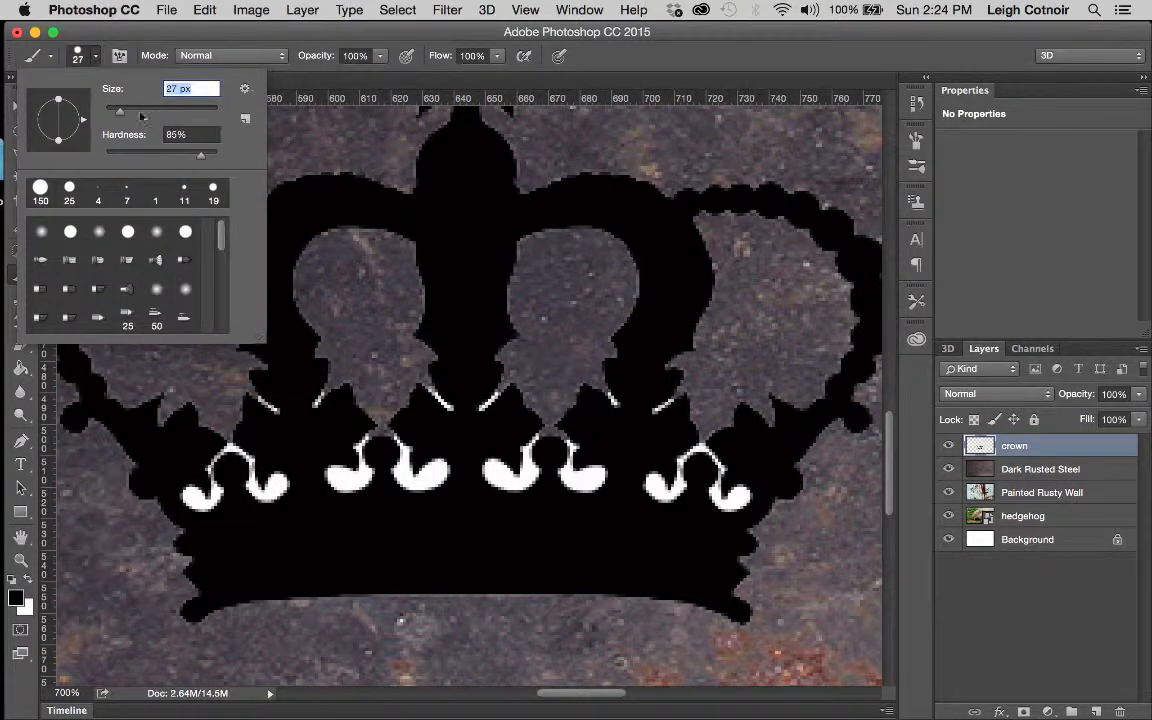
{"action": "left_click_drag", "start_coordinate": [200, 154], "coordinate": [222, 154]}
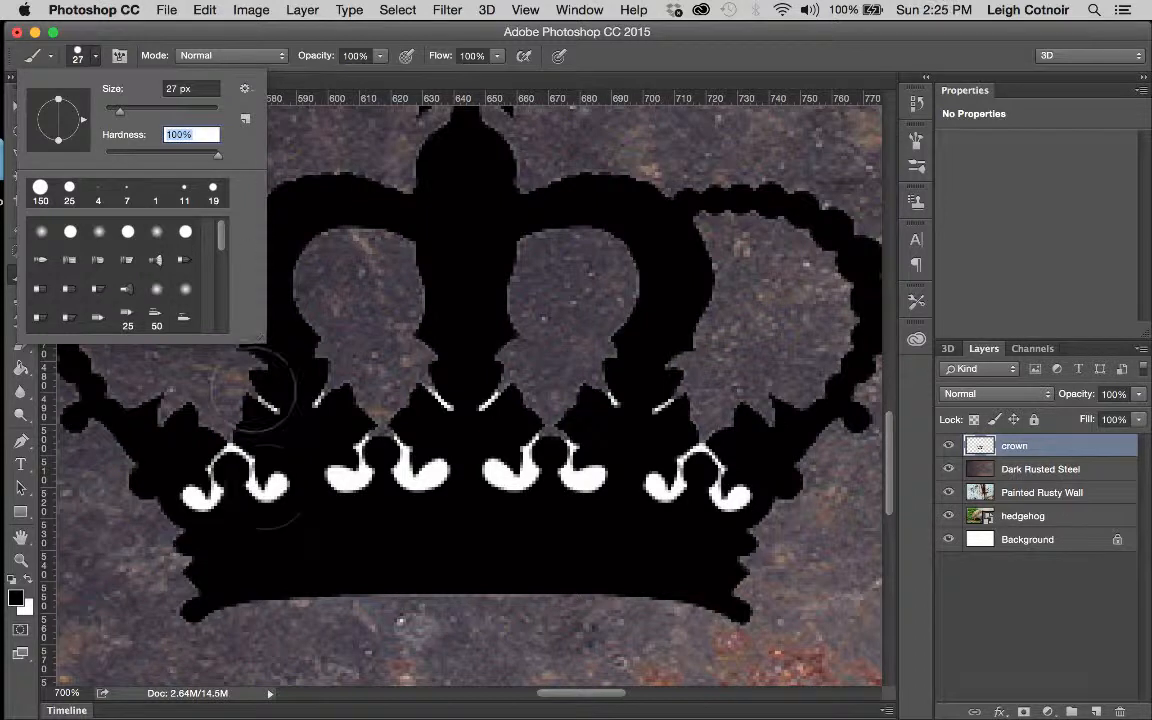
{"action": "mouse_move", "coordinate": [232, 452]}
{"action": "left_mouse_down"}
{"action": "mouse_move", "coordinate": [219, 463]}
{"action": "mouse_move", "coordinate": [222, 440]}
{"action": "mouse_move", "coordinate": [218, 492]}
{"action": "mouse_move", "coordinate": [226, 476]}
{"action": "mouse_move", "coordinate": [270, 476]}
{"action": "mouse_move", "coordinate": [291, 458]}
{"action": "mouse_move", "coordinate": [494, 488]}
{"action": "mouse_move", "coordinate": [470, 425]}
{"action": "mouse_move", "coordinate": [591, 481]}
{"action": "mouse_move", "coordinate": [707, 478]}
{"action": "mouse_move", "coordinate": [637, 500]}
{"action": "left_mouse_up"}
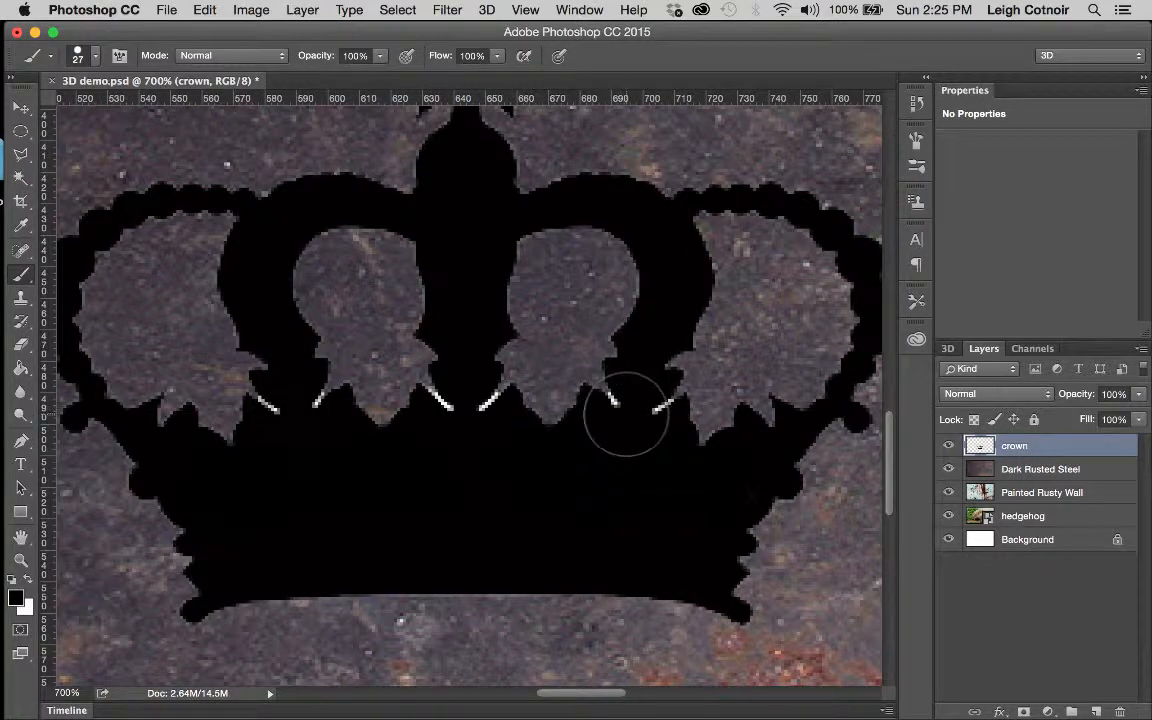
Paint the remaining thin white slits at the base of the crown's arches black.
{"action": "left_click", "coordinate": [626, 414]}
{"action": "left_click", "coordinate": [648, 411]}
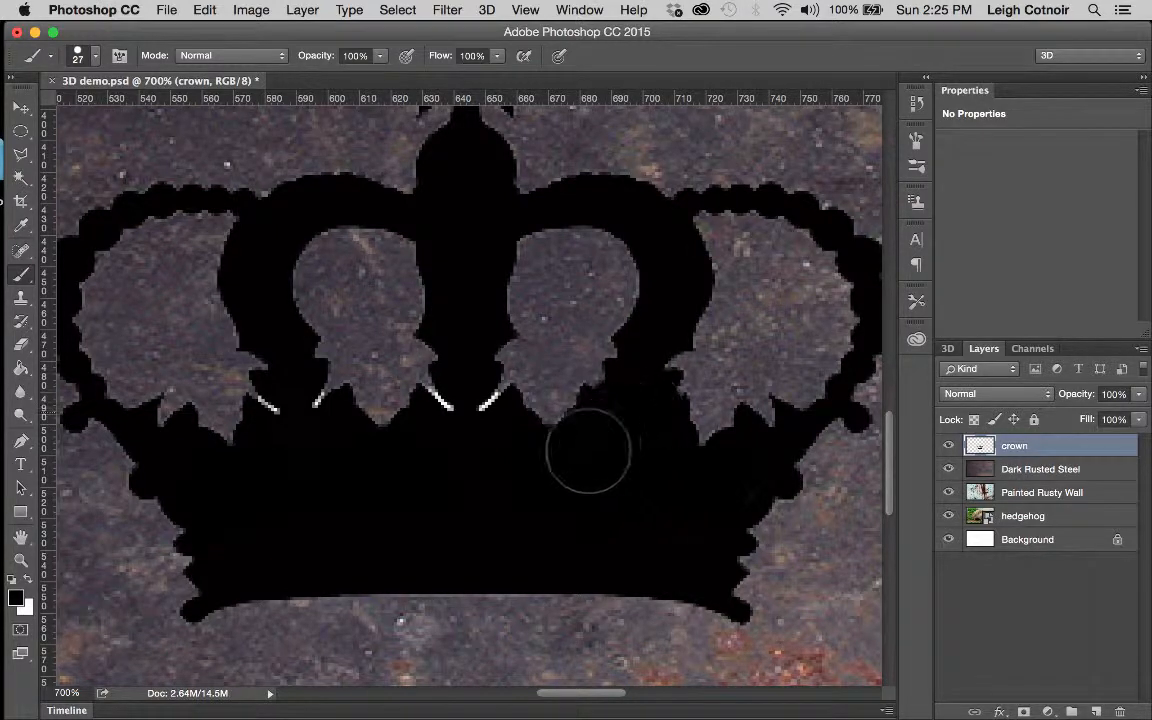
{"action": "left_click", "coordinate": [456, 410]}
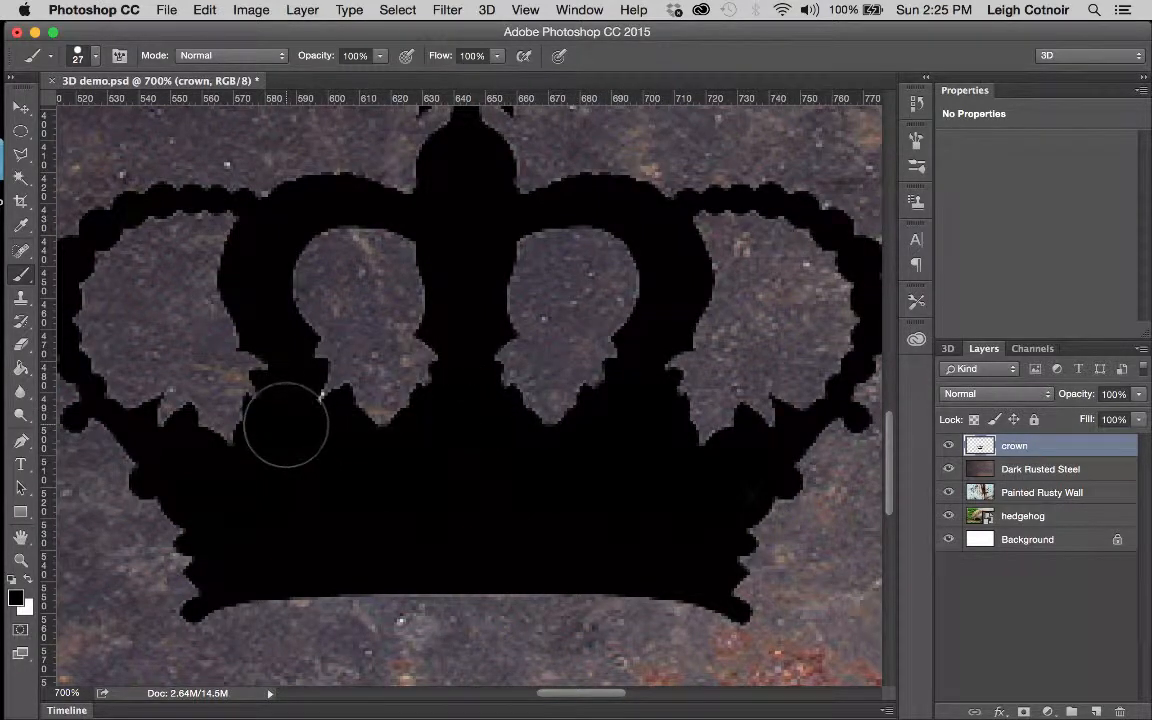
{"action": "left_click", "coordinate": [271, 372]}
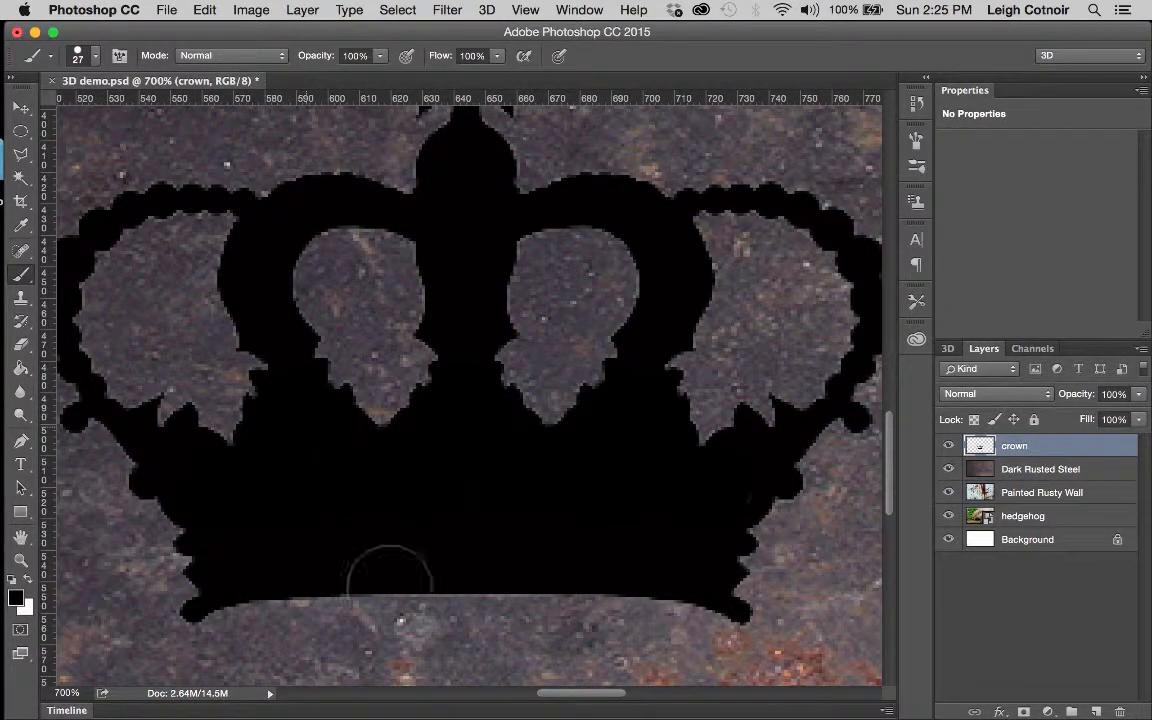
Set the Eraser to a size of 22 px and 100% opacity for cleaning up the crown's outline.
{"action": "scroll", "coordinate": [75, 505], "scroll_direction": "left", "scroll_amount": 3}
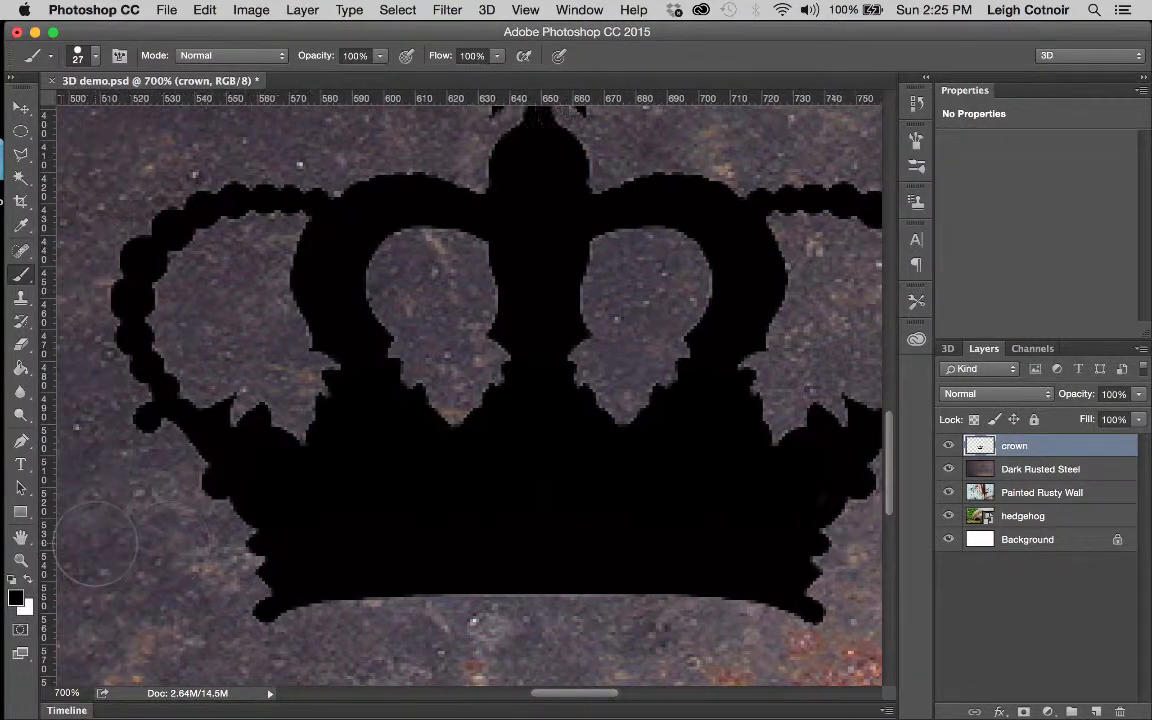
{"action": "left_click", "coordinate": [20, 343]}
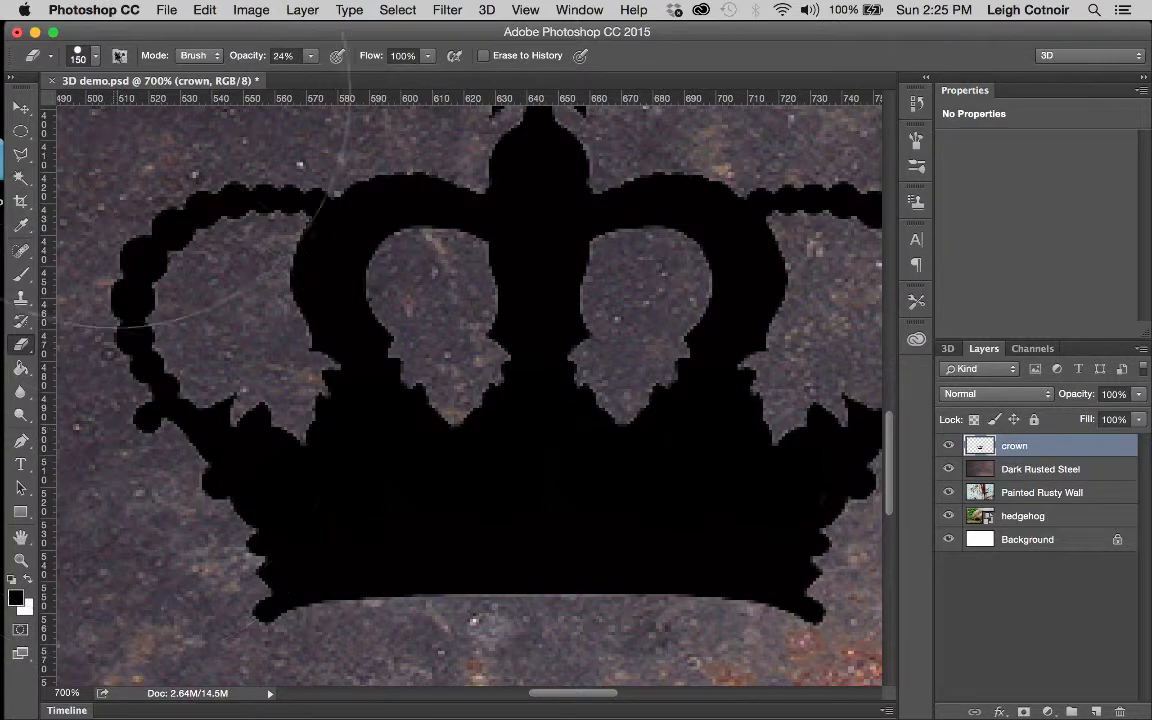
{"action": "left_click", "coordinate": [95, 54]}
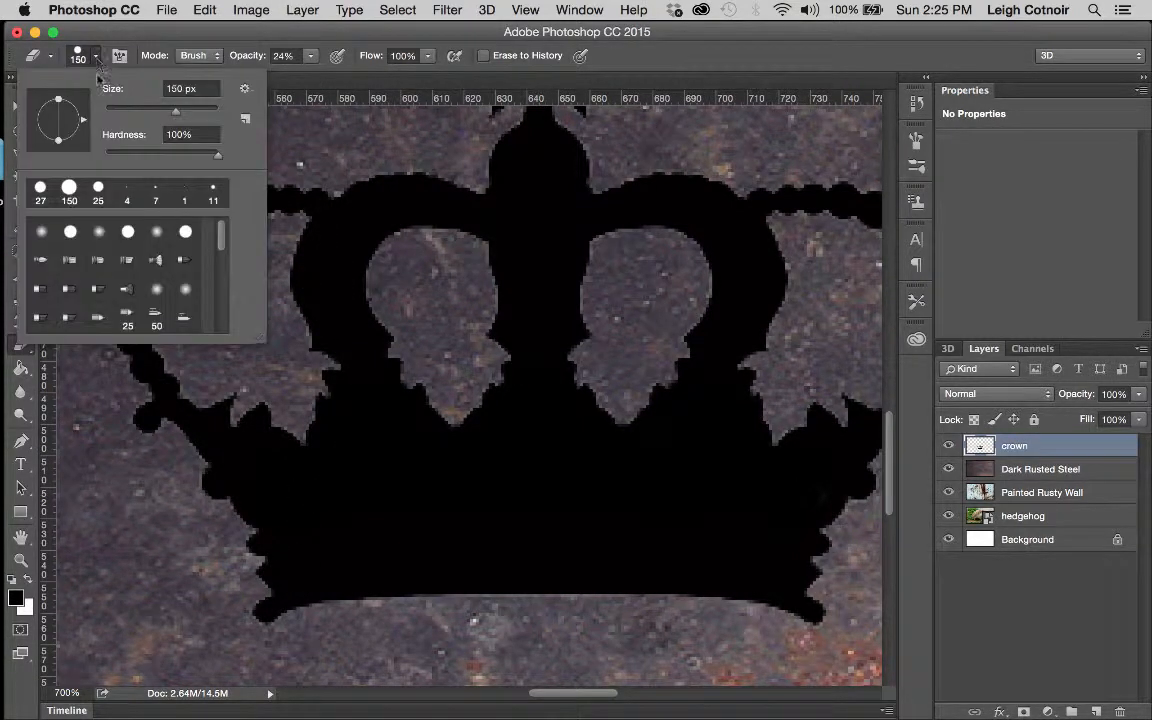
{"action": "left_click", "coordinate": [141, 110]}
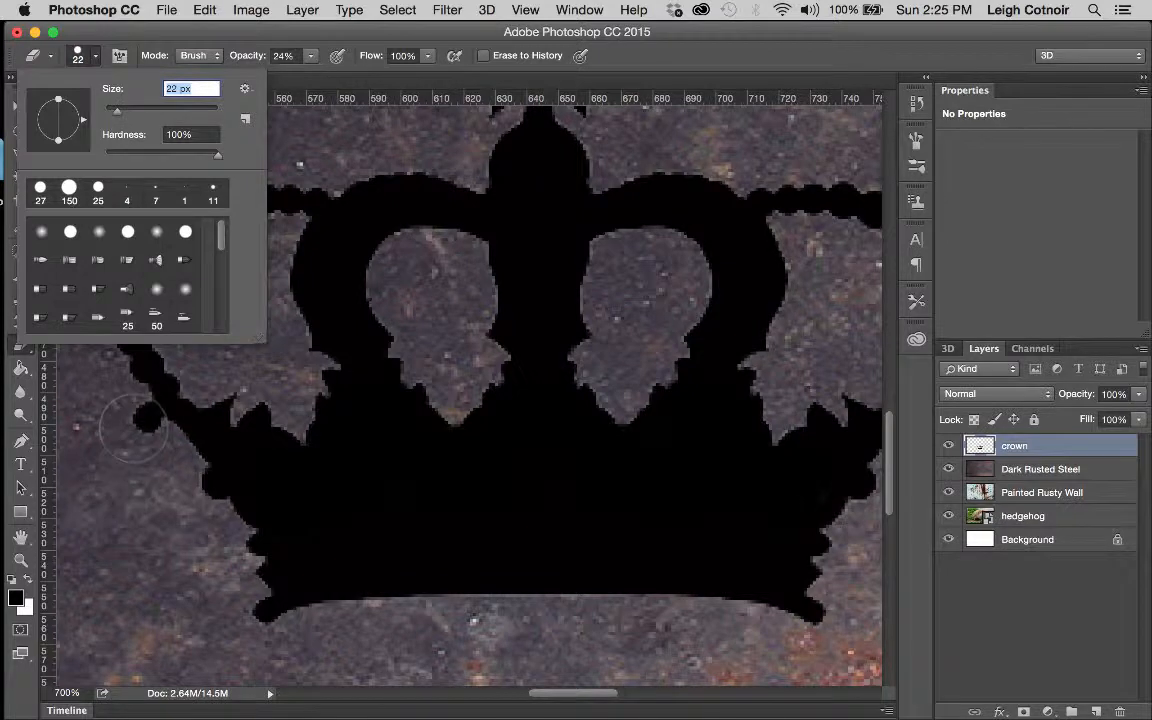
{"action": "key", "text": "Return"}
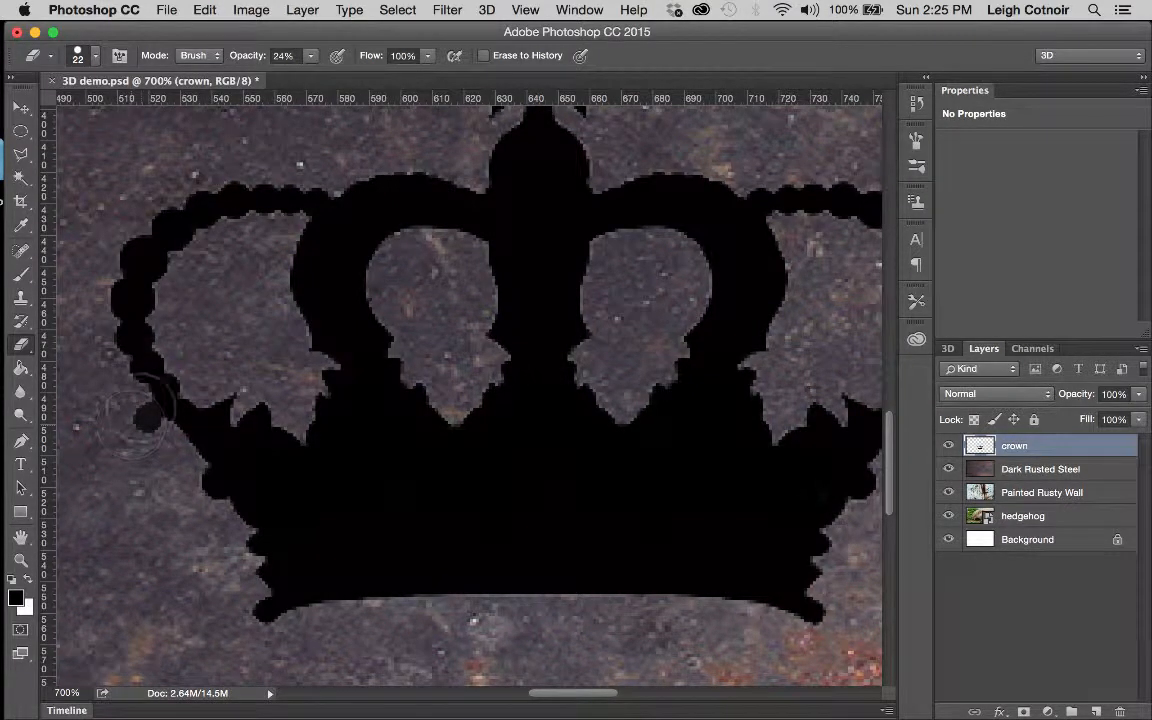
{"action": "left_click", "coordinate": [311, 57]}
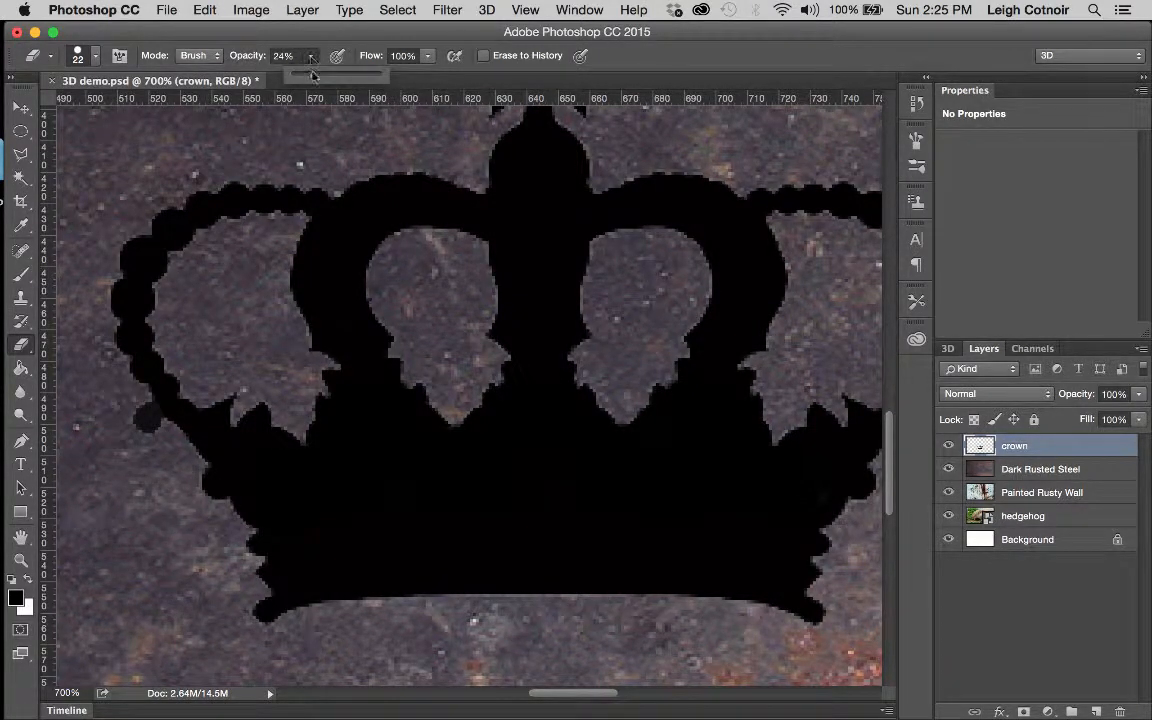
{"action": "left_click_drag", "start_coordinate": [313, 76], "coordinate": [380, 75]}
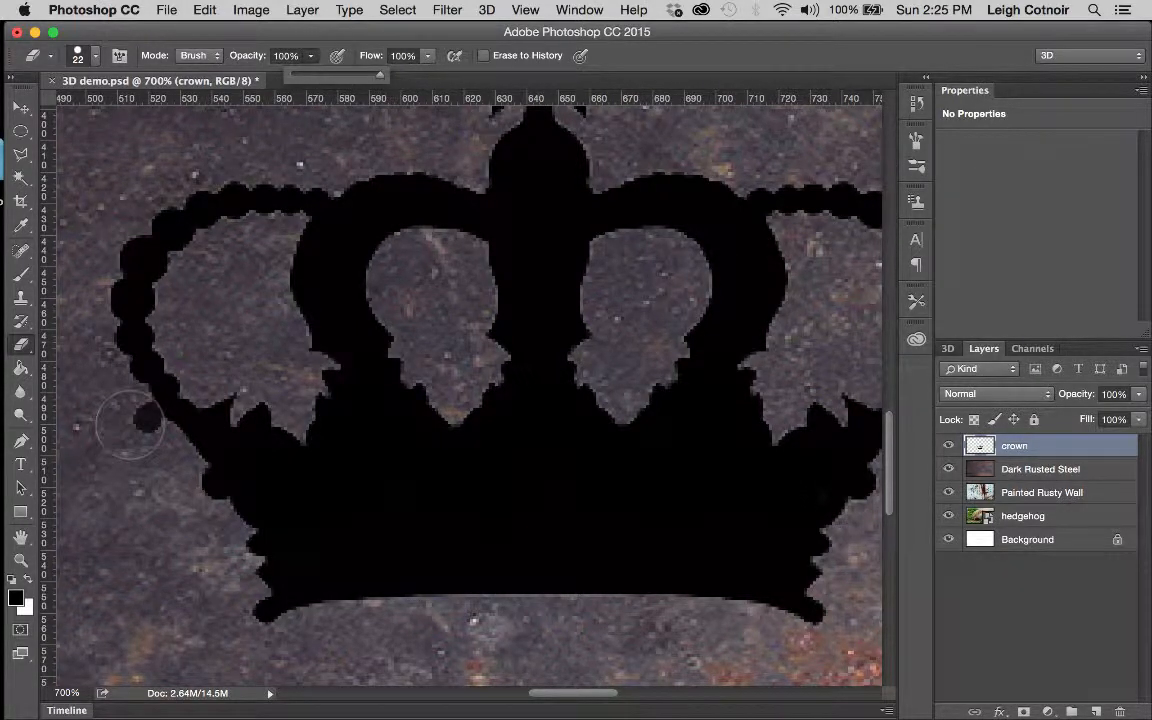
Erase the round knobs protruding from the crown's lower right outer edge to leave a smooth slope.
{"action": "scroll", "coordinate": [370, 490], "scroll_direction": "right", "scroll_amount": 4}
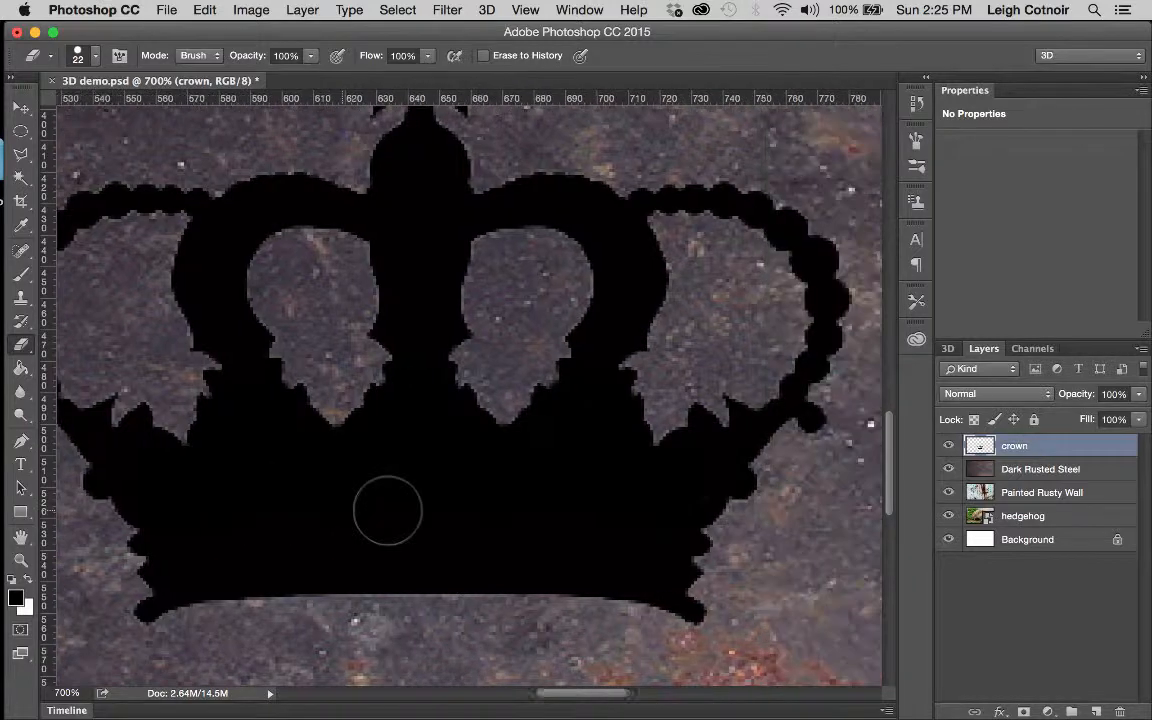
{"action": "scroll", "coordinate": [388, 510], "scroll_direction": "right", "scroll_amount": 2}
{"action": "scroll", "coordinate": [388, 510], "scroll_direction": "down", "scroll_amount": 1}
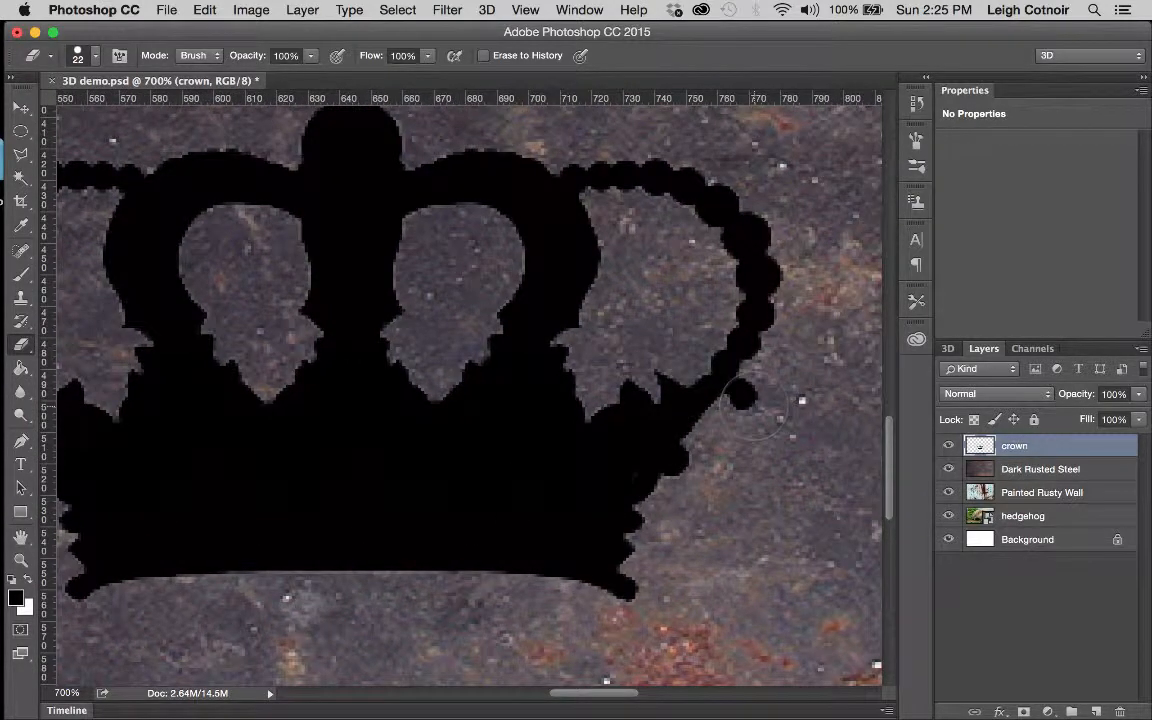
{"action": "left_click", "coordinate": [754, 406]}
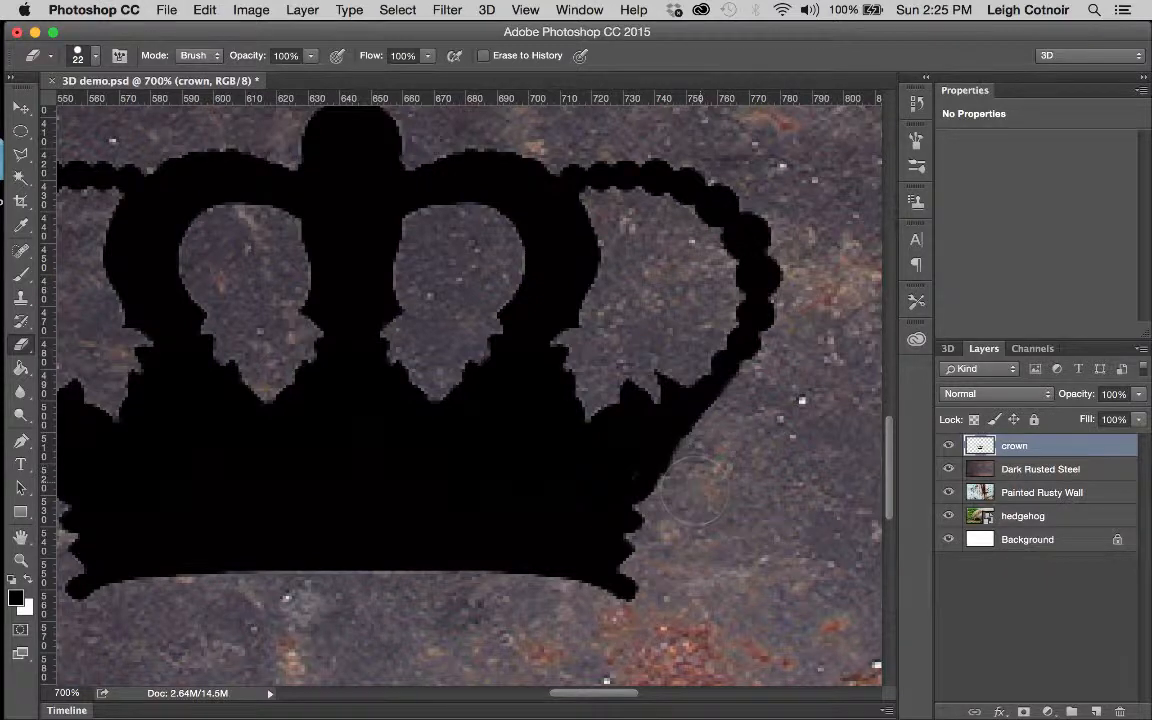
Erase the knobs on the crown's lower left outer edge and the pointed leaf tips inside both outer loops.
{"action": "scroll", "coordinate": [697, 481], "scroll_direction": "left", "scroll_amount": 5}
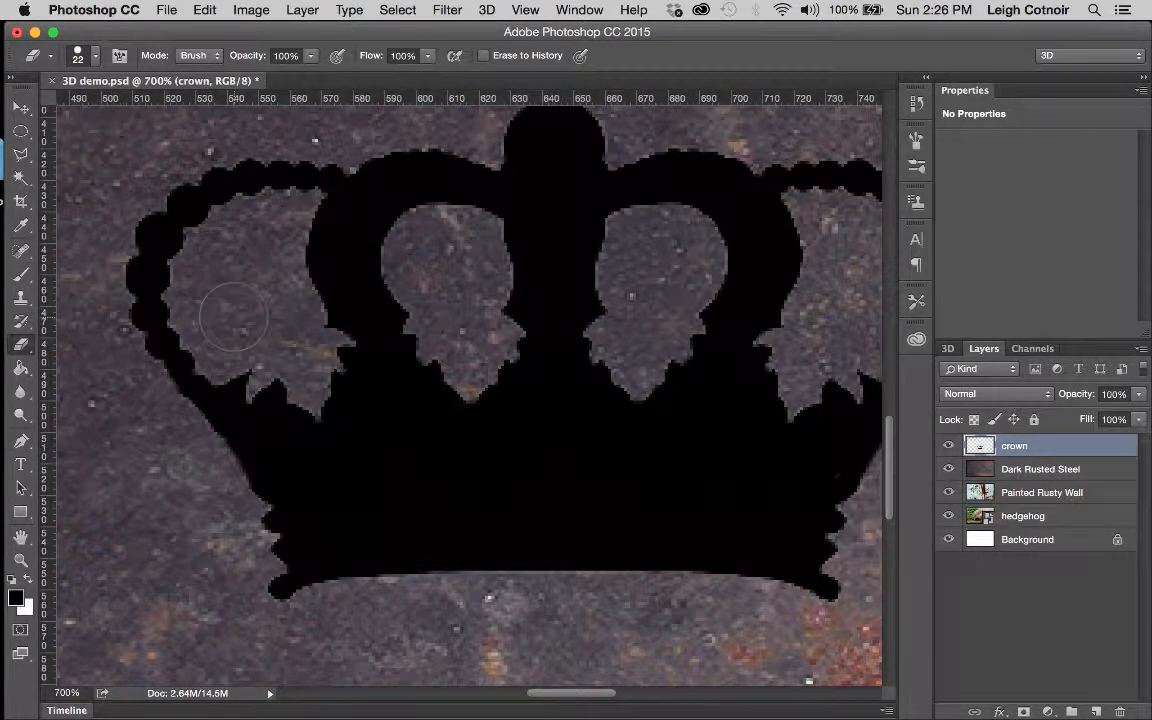
{"action": "scroll", "coordinate": [233, 316], "scroll_direction": "right", "scroll_amount": 2}
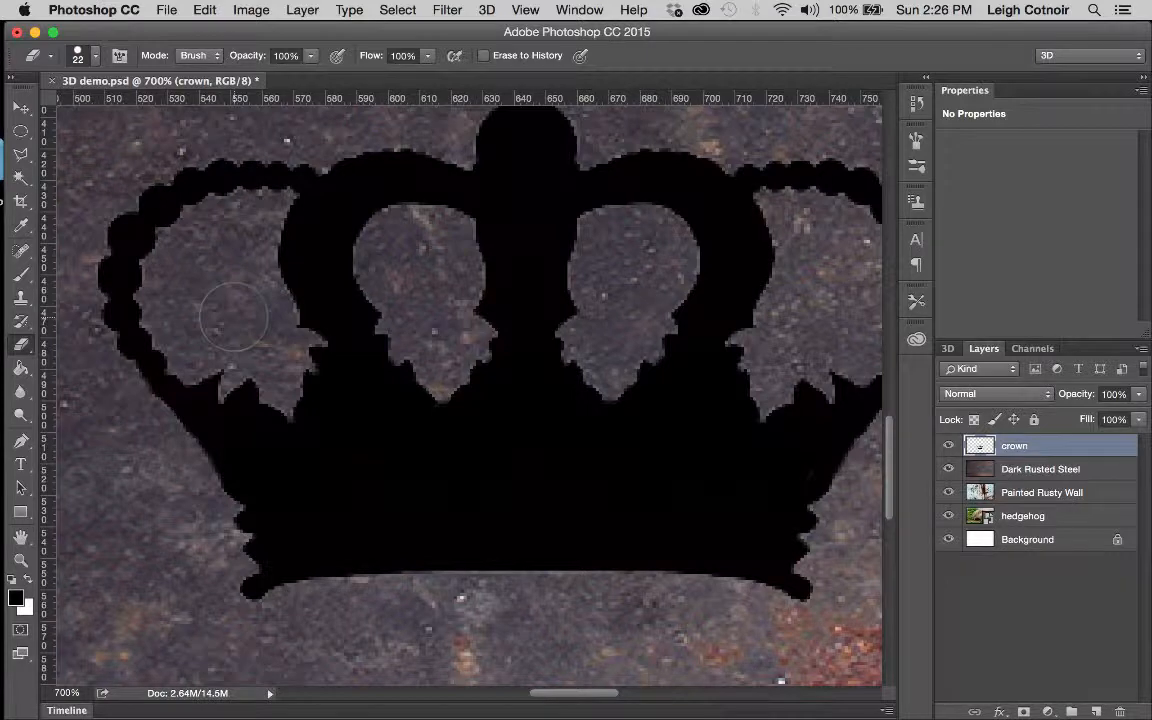
{"action": "scroll", "coordinate": [233, 316], "scroll_direction": "right", "scroll_amount": 4}
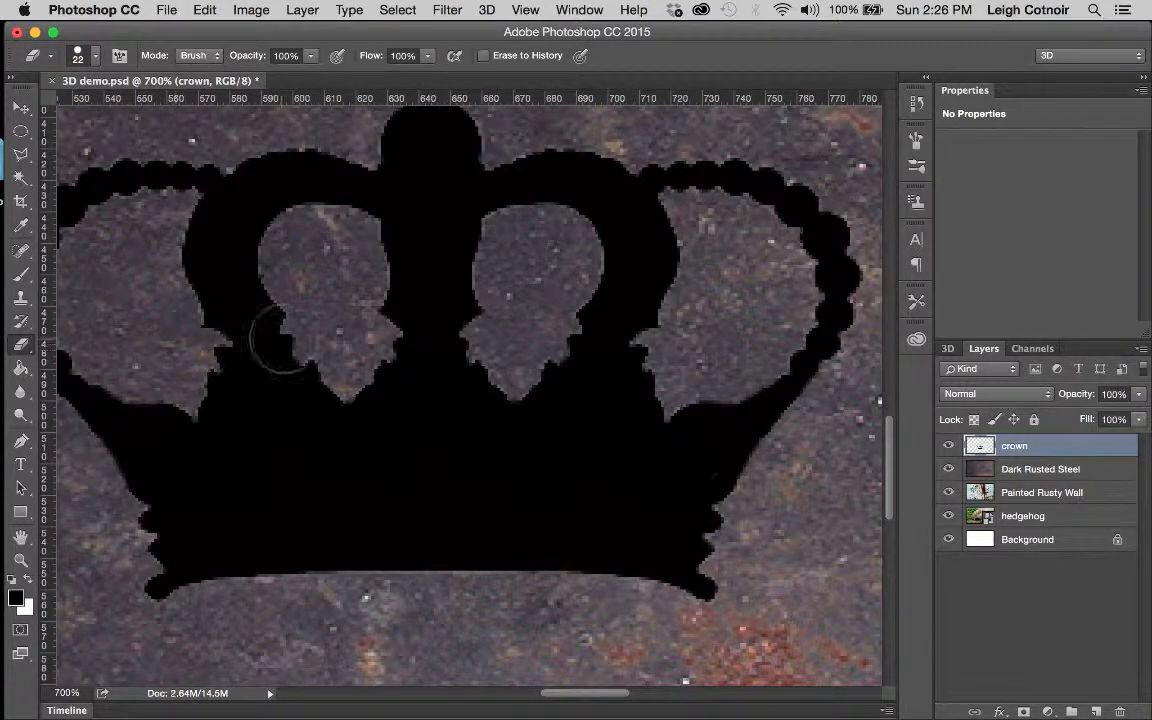
Zoom out to 100% to examine the cleaned crown against the whole canvas.
{"action": "scroll", "coordinate": [303, 340], "scroll_direction": "up", "scroll_amount": 3}
{"action": "scroll", "coordinate": [303, 340], "scroll_direction": "left", "scroll_amount": 2}
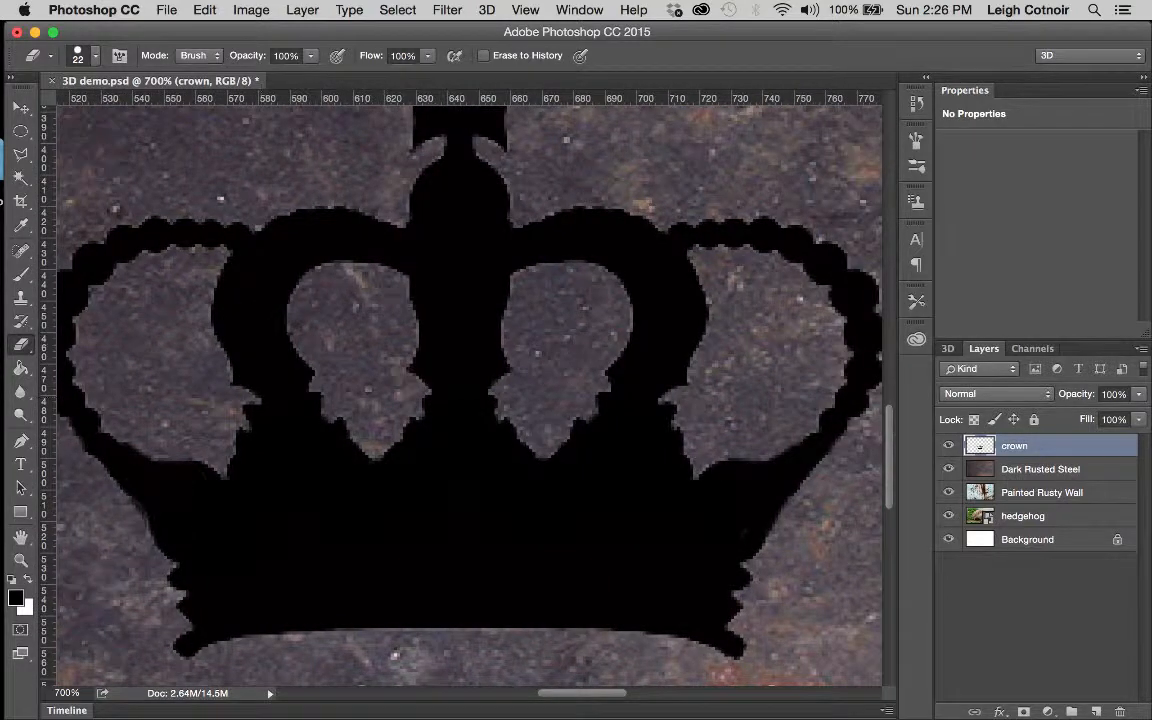
{"action": "left_click", "coordinate": [20, 560]}
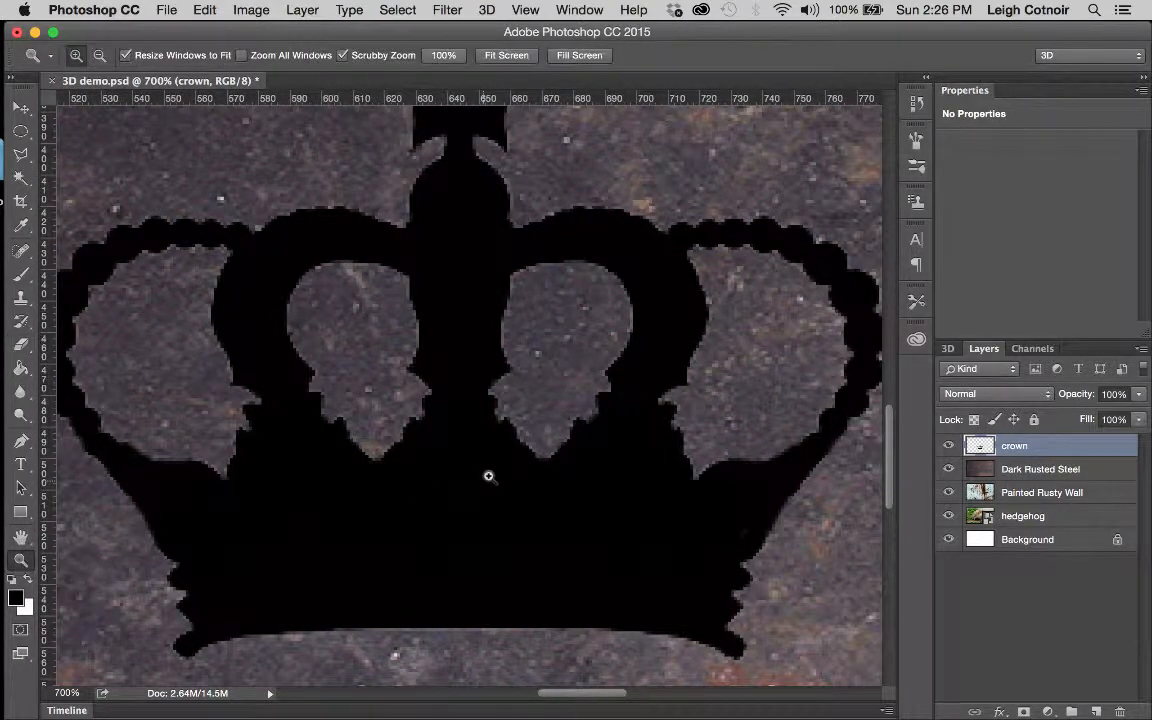
{"action": "key", "text": "alt"}
{"action": "left_click", "coordinate": [488, 476], "text": "alt"}
{"action": "left_click", "coordinate": [488, 476], "text": "alt"}
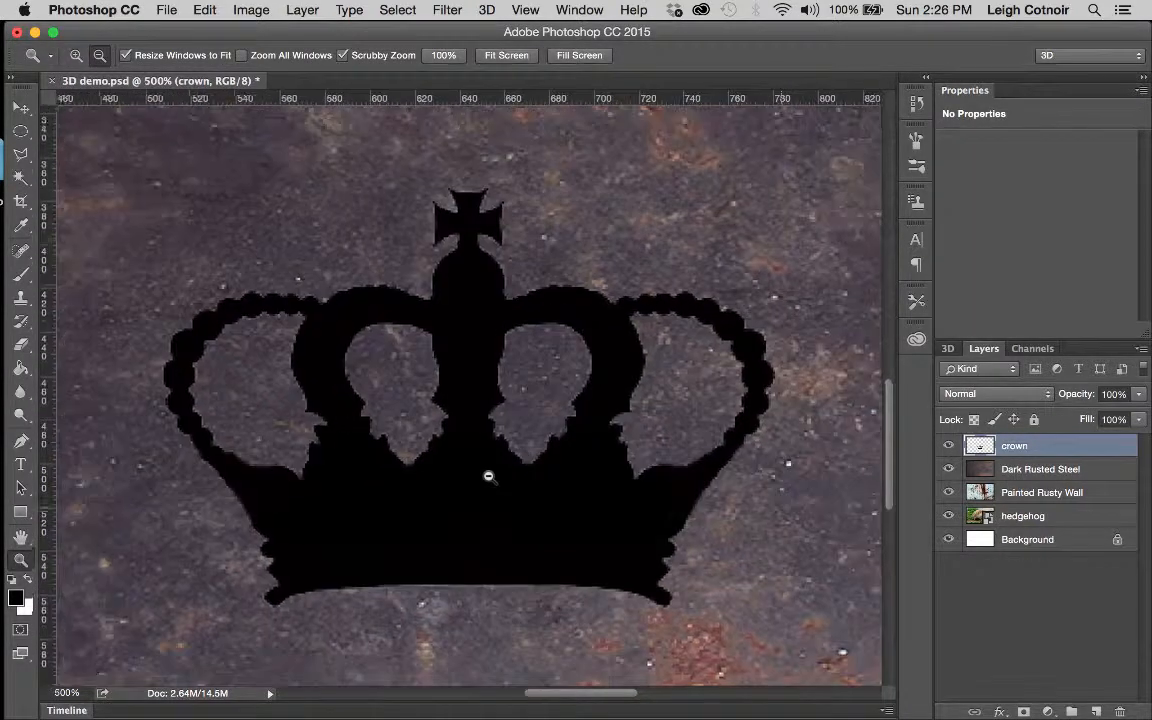
{"action": "left_click", "coordinate": [488, 476], "text": "alt"}
{"action": "left_click", "coordinate": [488, 476], "text": "alt"}
{"action": "left_click", "coordinate": [488, 476], "text": "alt"}
{"action": "left_click", "coordinate": [488, 476], "text": "alt"}
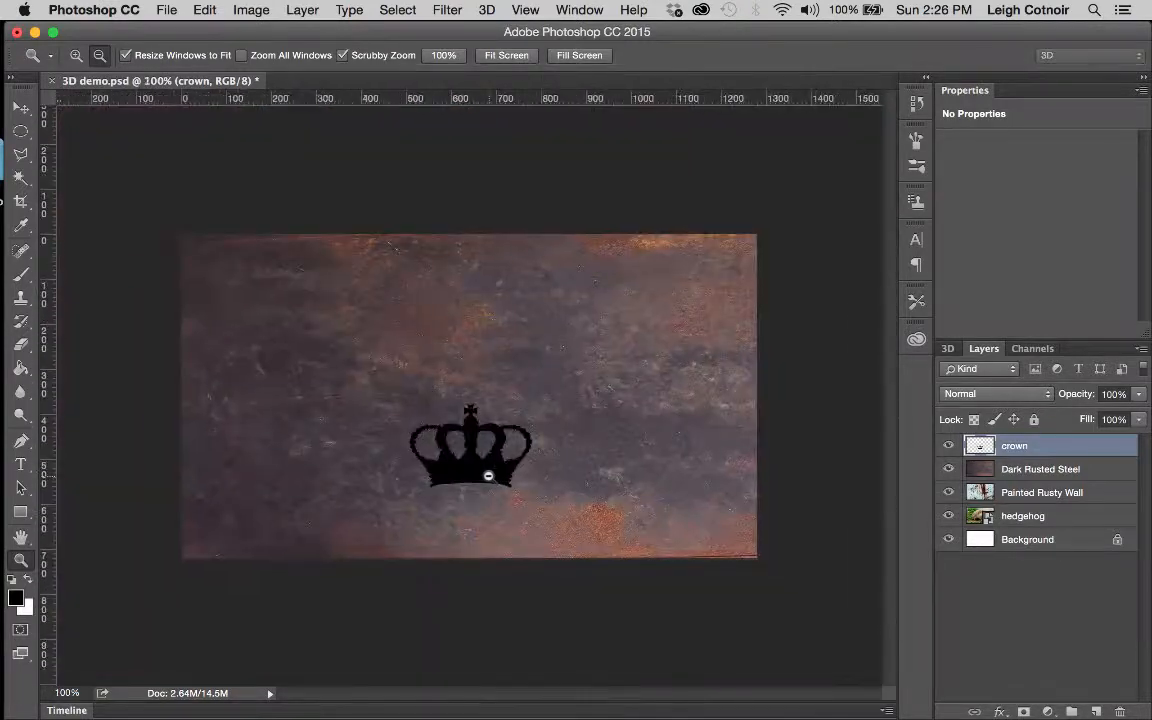